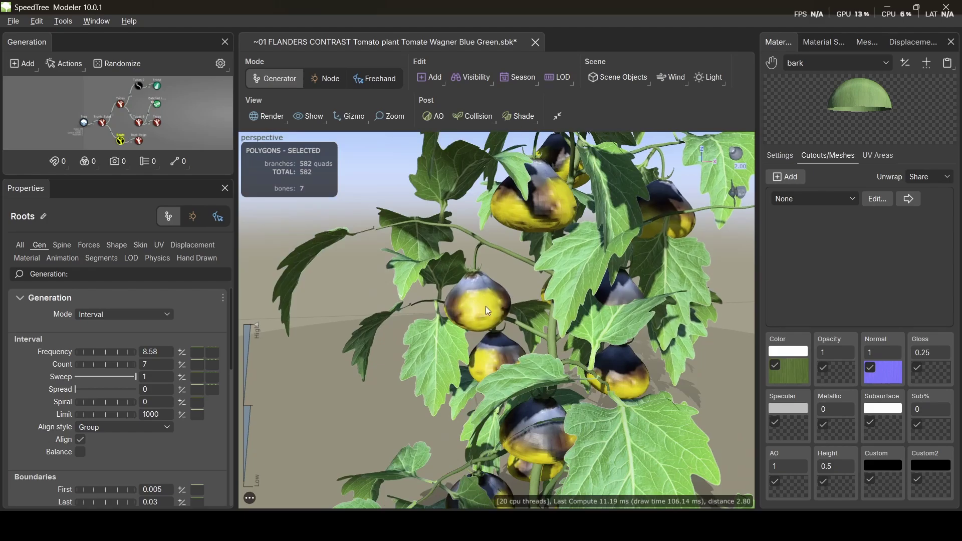
- Examine the fruit and leaves on the finished tomato plant up close and from a distance
{"action": "mouse_move", "coordinate": [468, 308]}
{"action": "left_mouse_down"}
{"action": "mouse_move", "coordinate": [489, 298]}
{"action": "mouse_move", "coordinate": [477, 309]}
{"action": "left_mouse_up"}
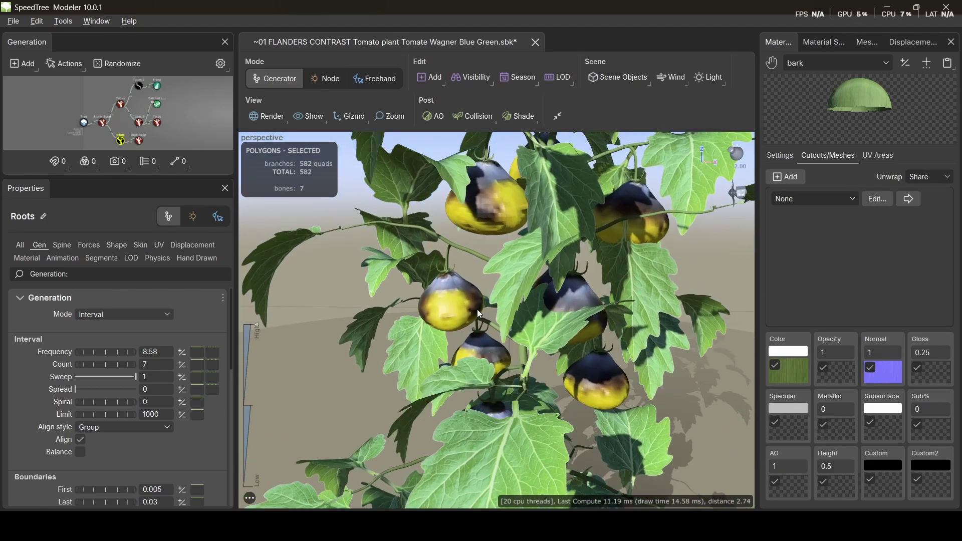
{"action": "scroll", "coordinate": [580, 295], "scroll_direction": "down", "scroll_amount": 5}
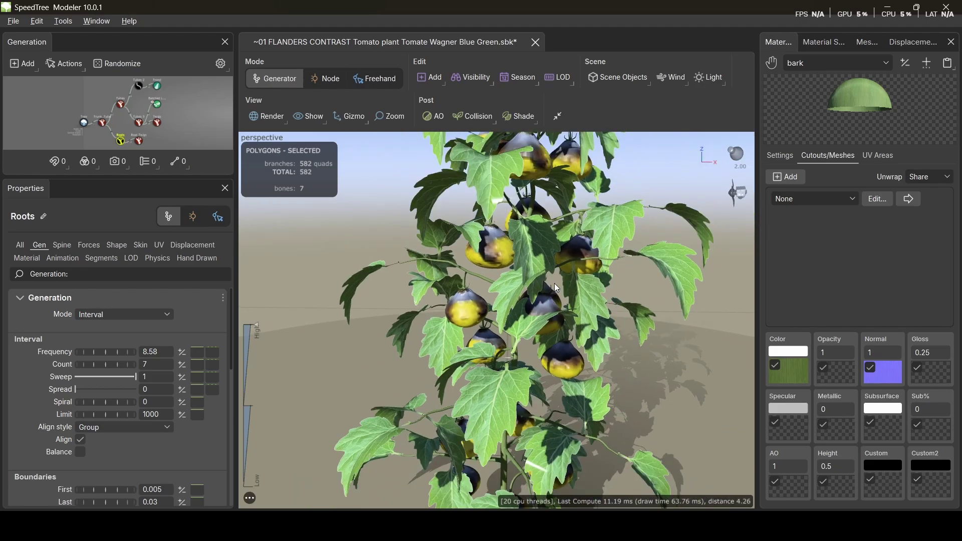
{"action": "left_click_drag", "start_coordinate": [540, 283], "coordinate": [515, 330]}
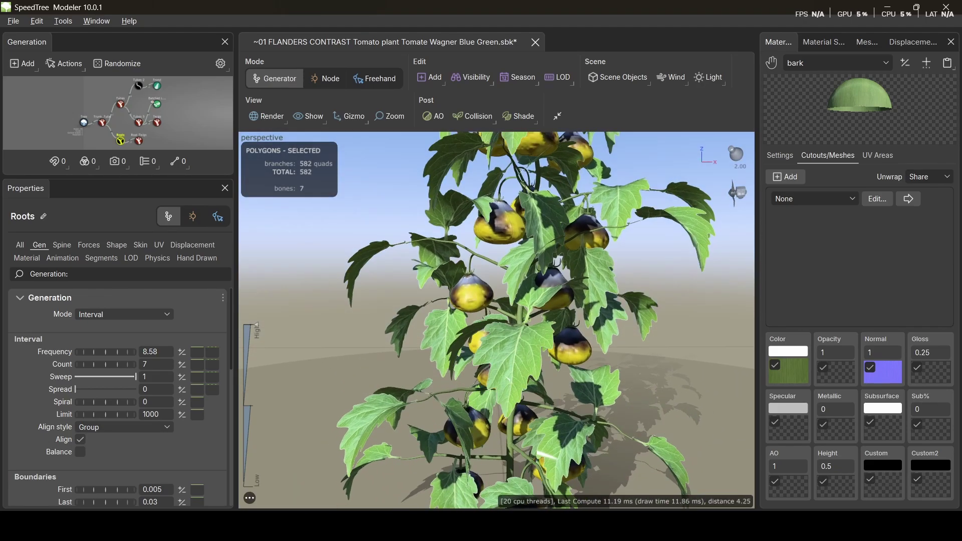
- Switch to Blender and inspect the wireframe tomato mesh from another angle
{"action": "left_click", "coordinate": [436, 525]}
{"action": "left_click_drag", "start_coordinate": [495, 286], "coordinate": [529, 293]}
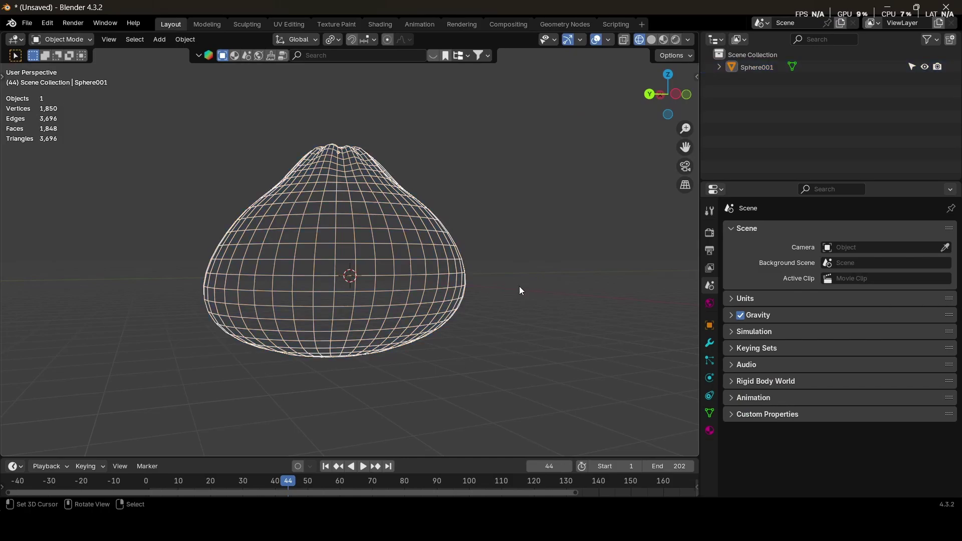
{"action": "middle_click_drag", "start_coordinate": [519, 287], "coordinate": [179, 210]}
- Check the Wavefront OBJ export location in the material folder's tometo\1 subfolder, and leave without exporting the mesh
{"action": "left_click", "coordinate": [27, 23]}
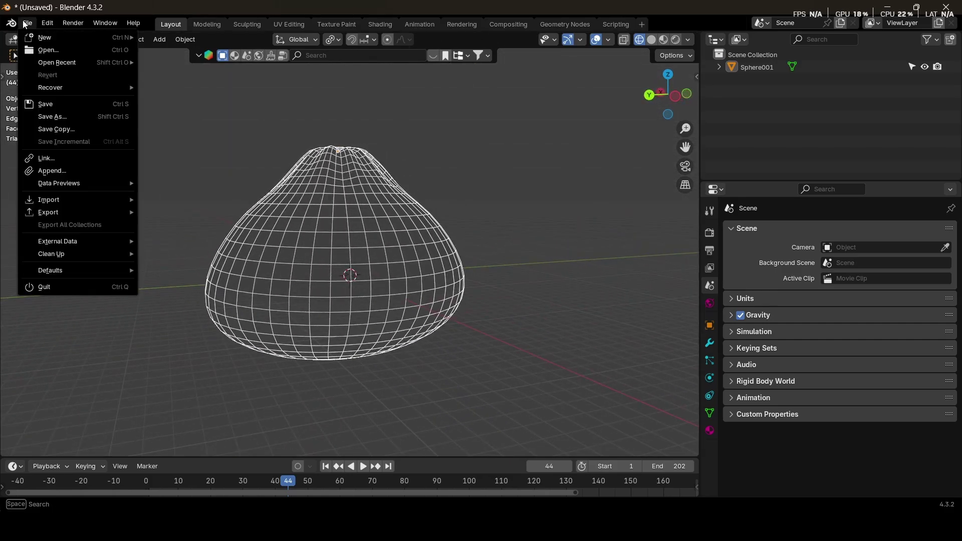
{"action": "mouse_move", "coordinate": [56, 184]}
{"action": "mouse_move", "coordinate": [65, 214]}
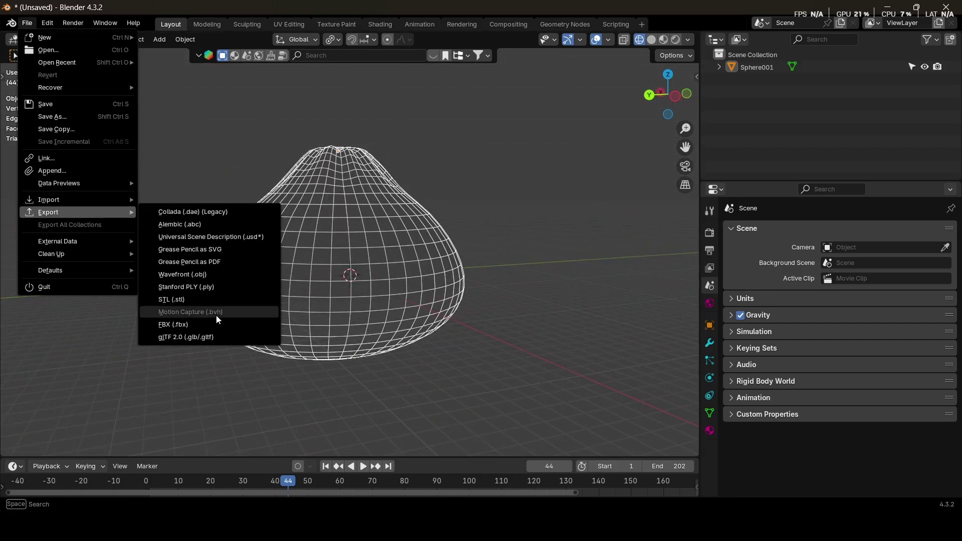
{"action": "left_click", "coordinate": [227, 273]}
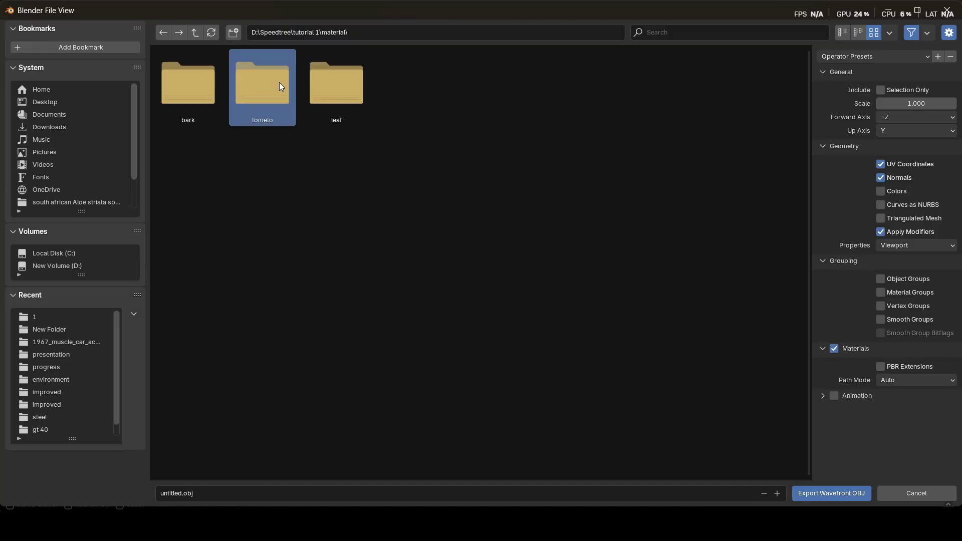
{"action": "double_click", "coordinate": [192, 94]}
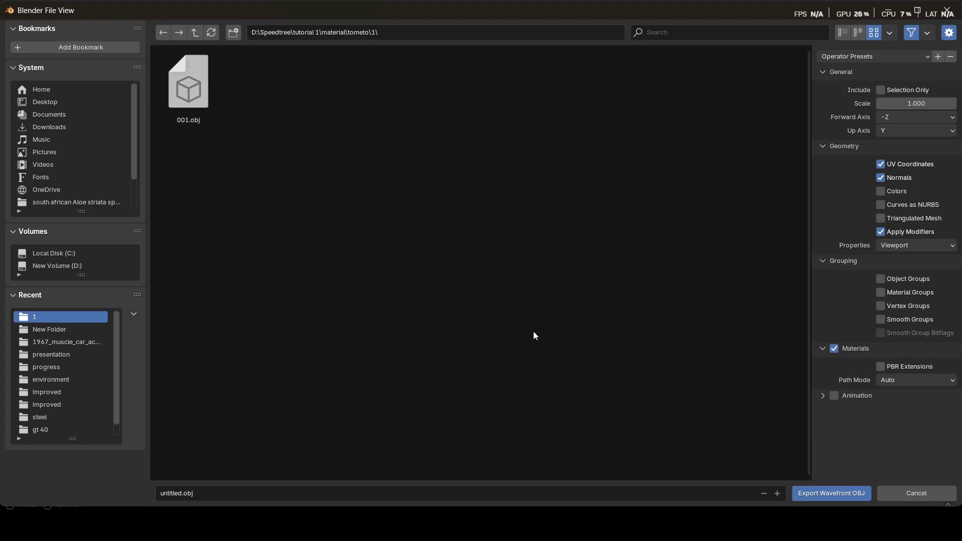
{"action": "left_click", "coordinate": [918, 497]}
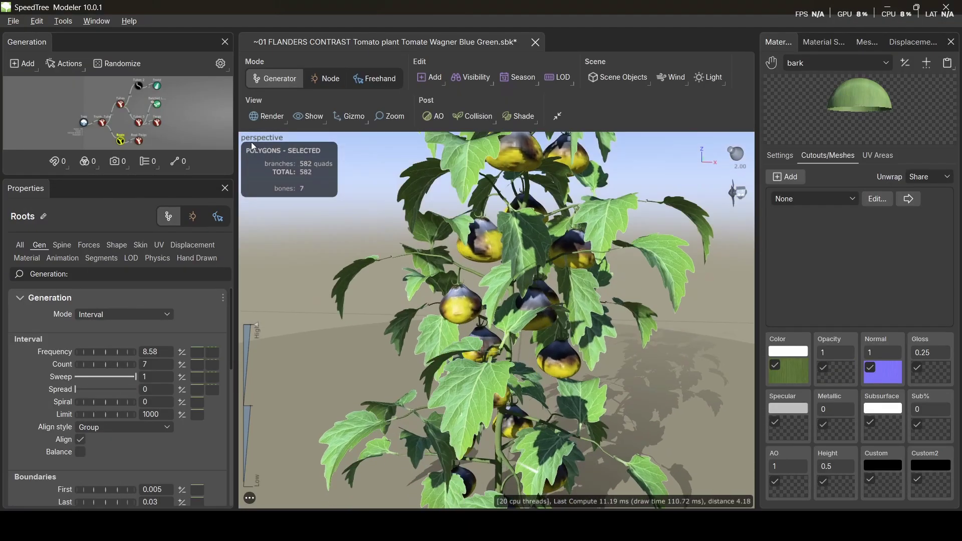
- Create a new tree from the Blank template for Games
{"action": "left_click", "coordinate": [12, 23]}
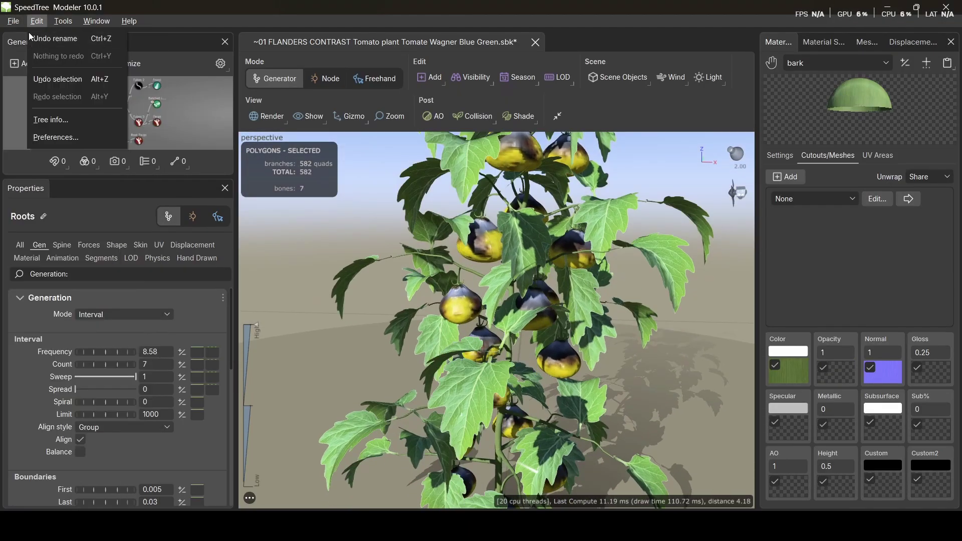
{"action": "left_click", "coordinate": [20, 39]}
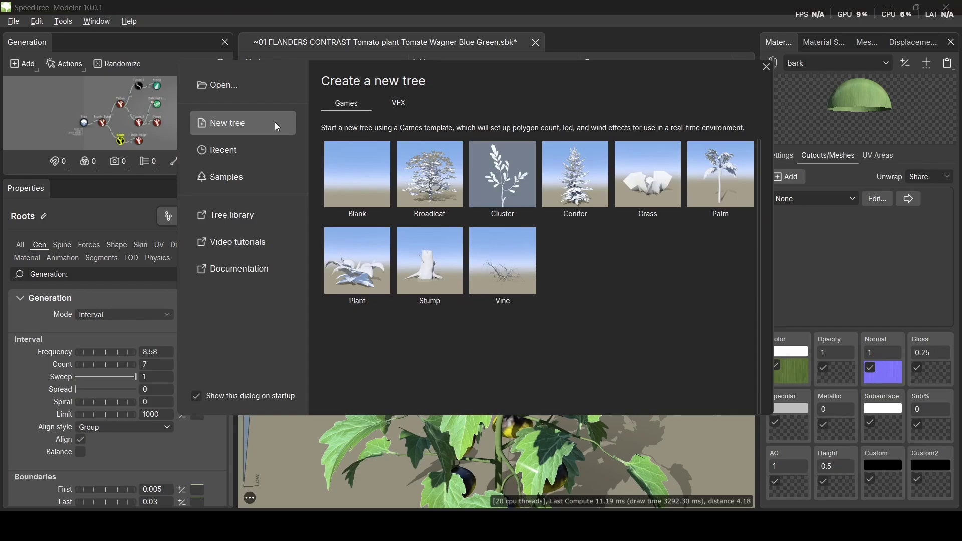
{"action": "left_click", "coordinate": [362, 179]}
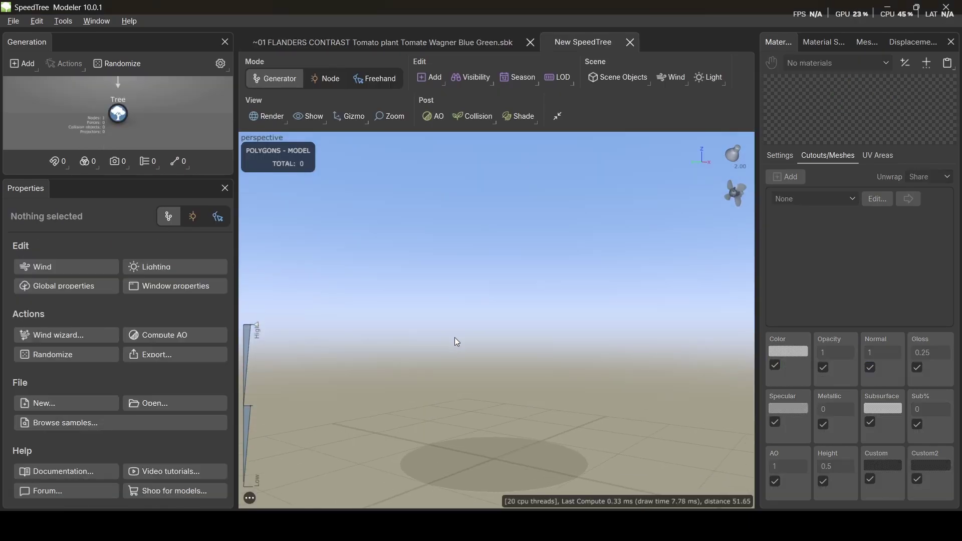
{"action": "left_click_drag", "start_coordinate": [456, 341], "coordinate": [431, 387]}
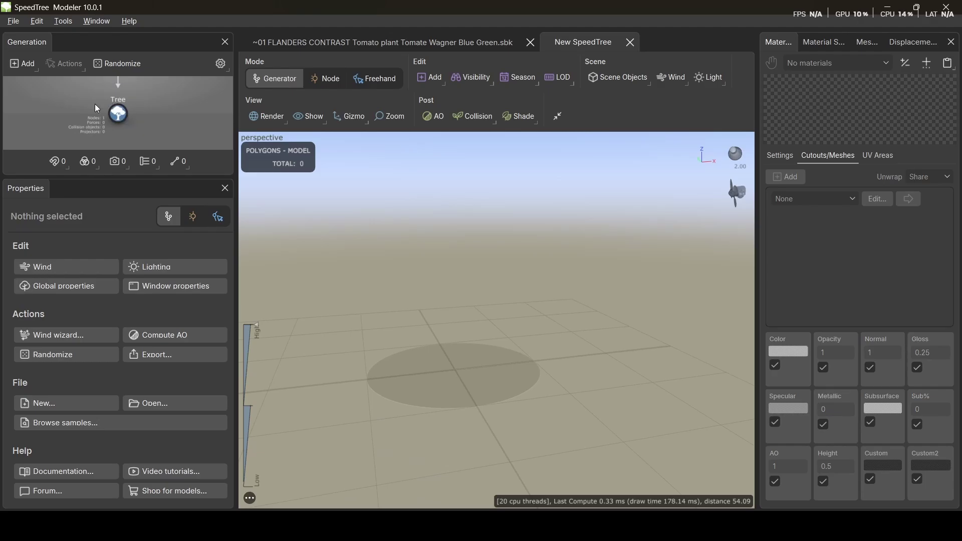
{"action": "scroll", "coordinate": [123, 97], "scroll_direction": "down", "scroll_amount": 3}
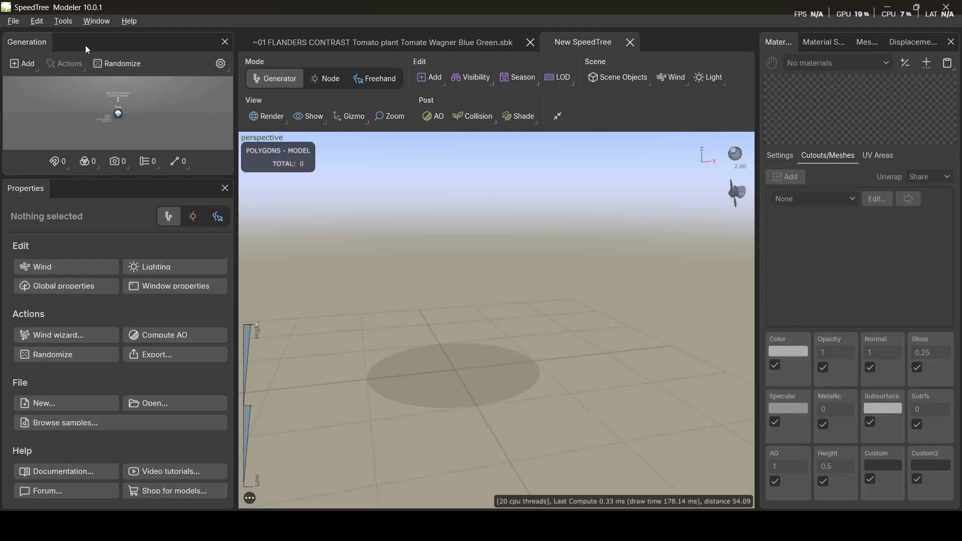
{"action": "scroll", "coordinate": [425, 320], "scroll_direction": "up", "scroll_amount": 2}
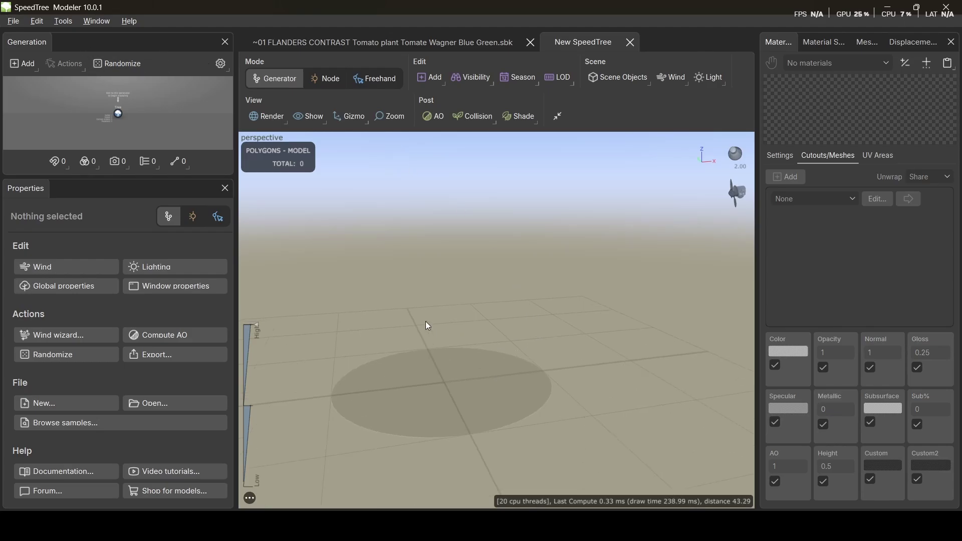
{"action": "middle_click_drag", "start_coordinate": [425, 320], "coordinate": [448, 309]}
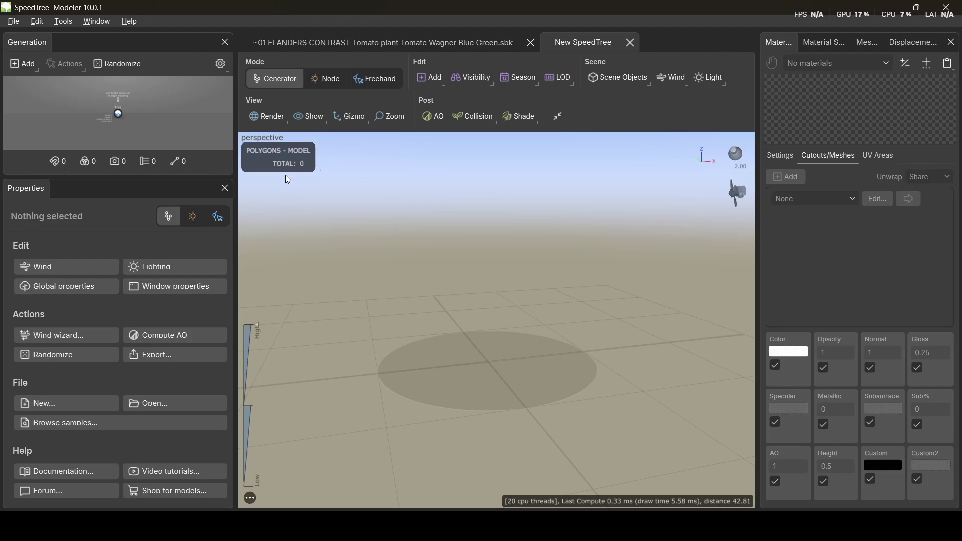
{"action": "scroll", "coordinate": [133, 136], "scroll_direction": "up", "scroll_amount": 5}
{"action": "scroll", "coordinate": [131, 133], "scroll_direction": "down", "scroll_amount": 5}
{"action": "scroll", "coordinate": [125, 122], "scroll_direction": "up", "scroll_amount": 3}
{"action": "scroll", "coordinate": [120, 123], "scroll_direction": "down", "scroll_amount": 2}
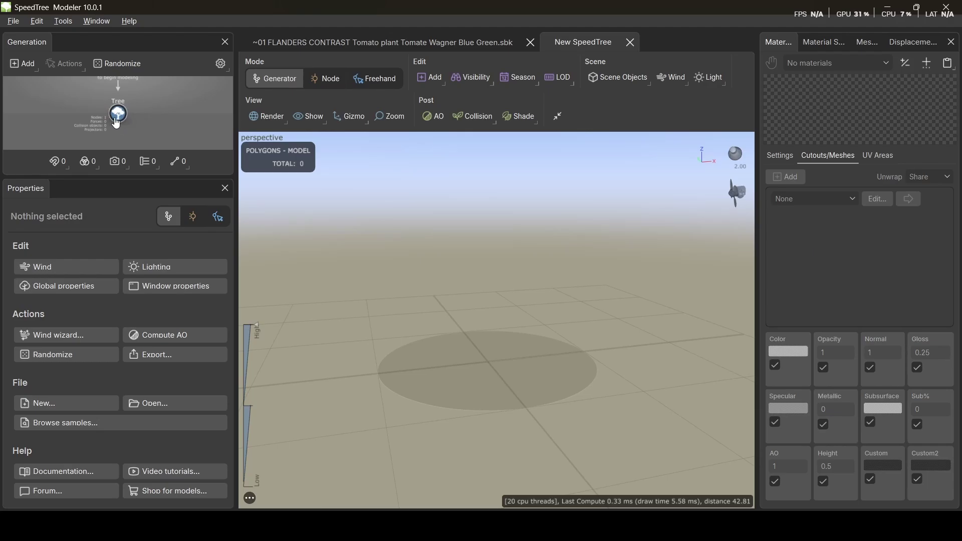
{"action": "scroll", "coordinate": [140, 110], "scroll_direction": "up", "scroll_amount": 3}
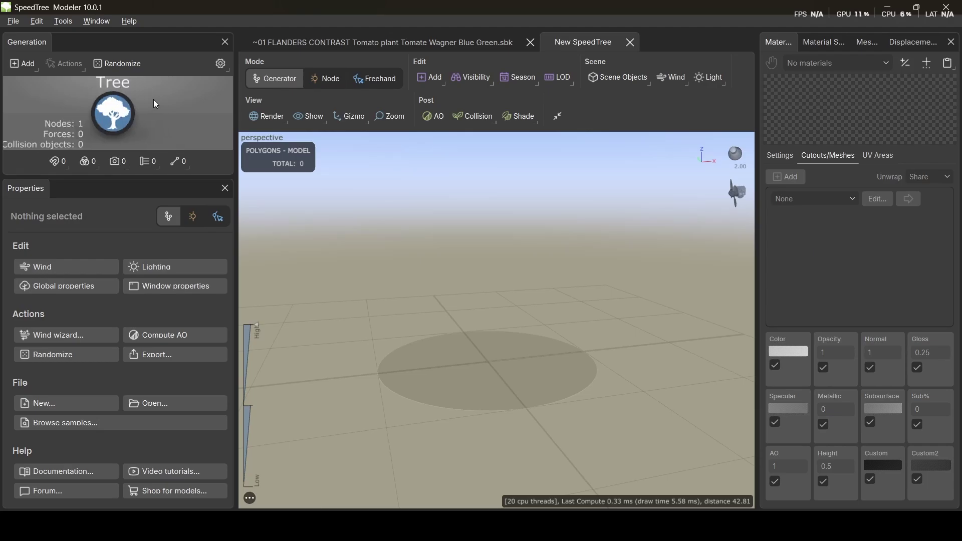
{"action": "scroll", "coordinate": [112, 104], "scroll_direction": "down", "scroll_amount": 5}
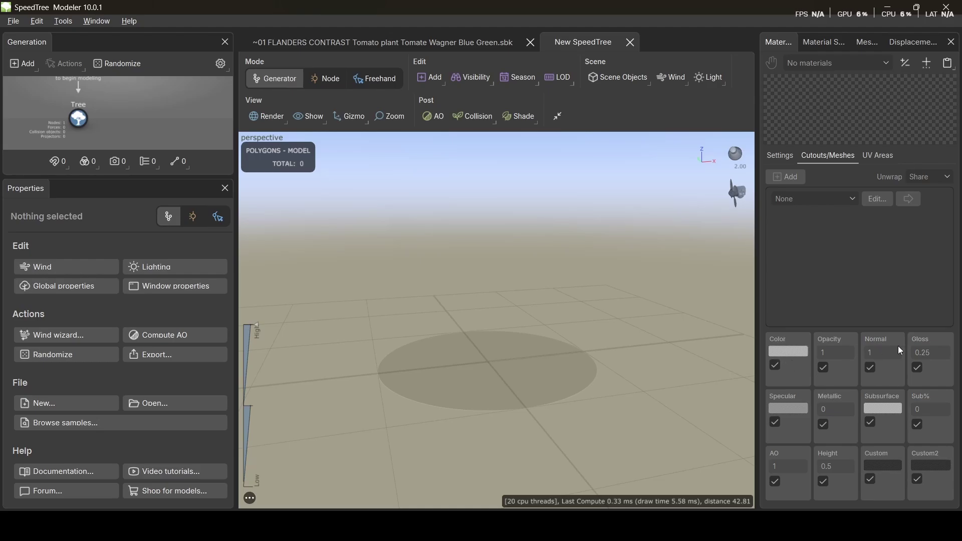
{"action": "left_click", "coordinate": [867, 43]}
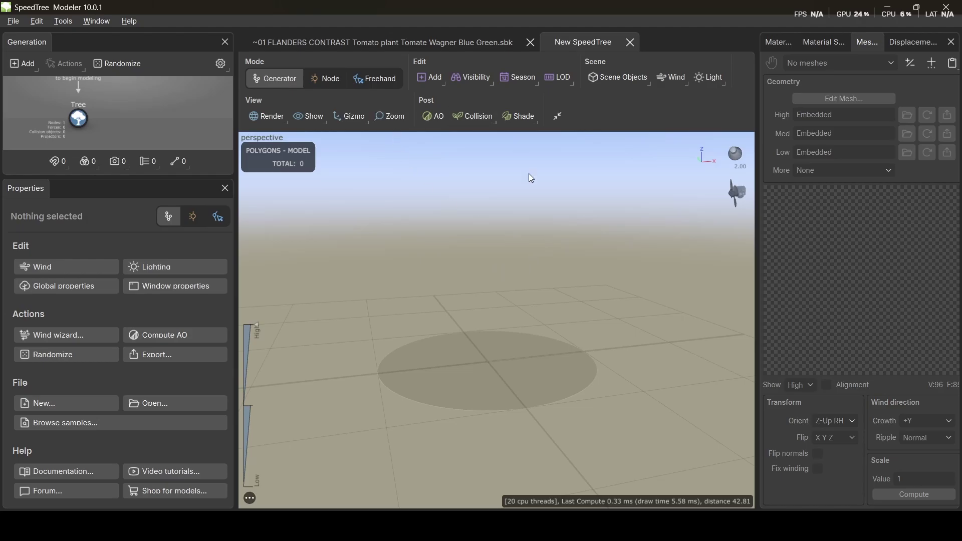
- Add a Tube trunk generator to the Tree generator
{"action": "left_click", "coordinate": [81, 118]}
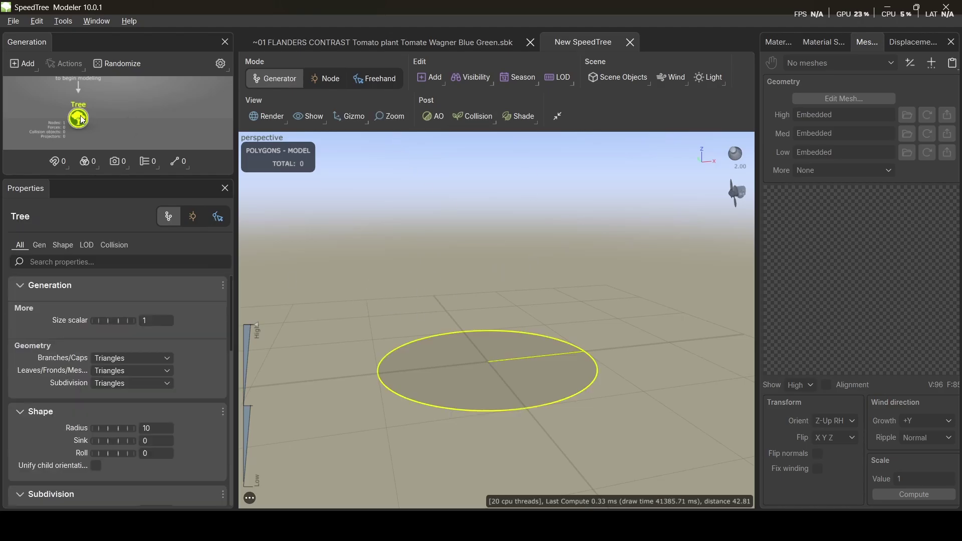
{"action": "right_click", "coordinate": [80, 119]}
{"action": "mouse_move", "coordinate": [167, 12]}
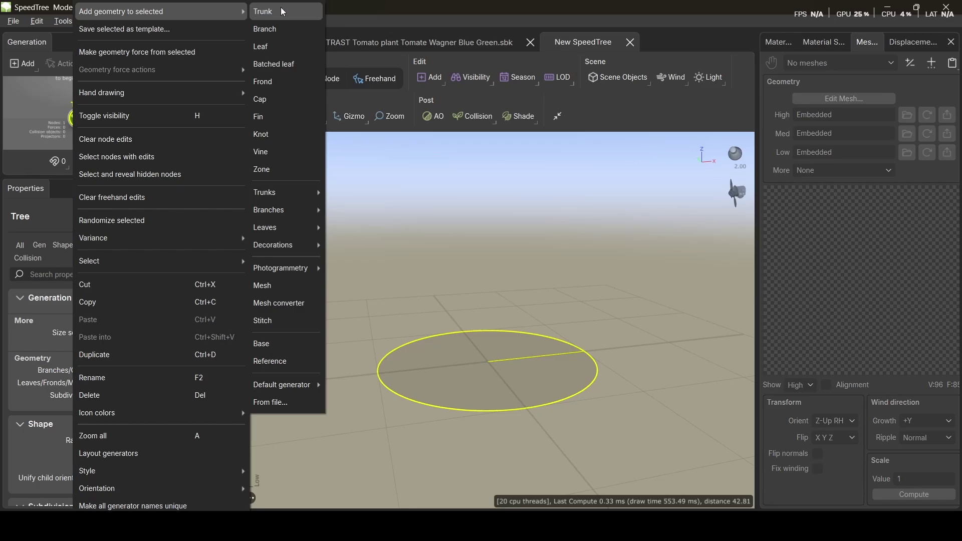
{"action": "mouse_move", "coordinate": [299, 195]}
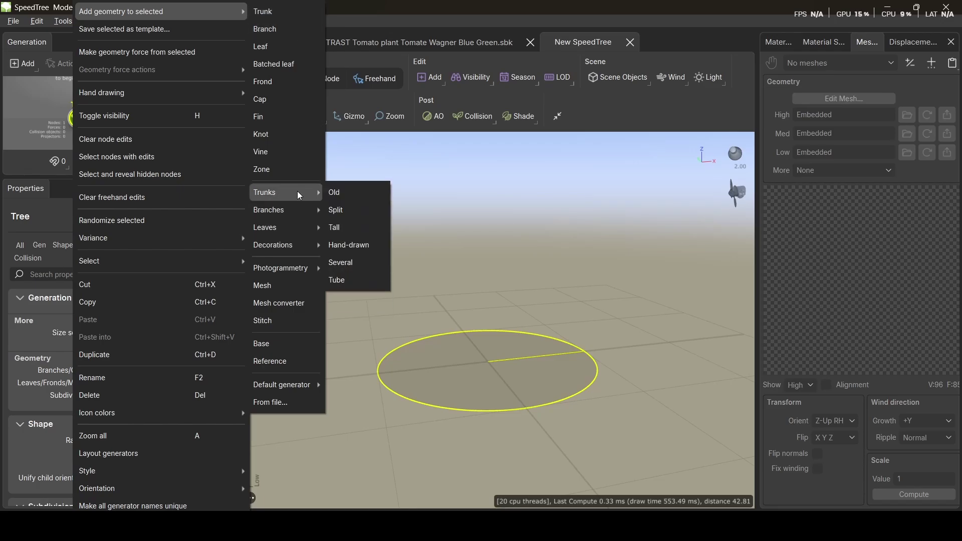
{"action": "left_click", "coordinate": [359, 288]}
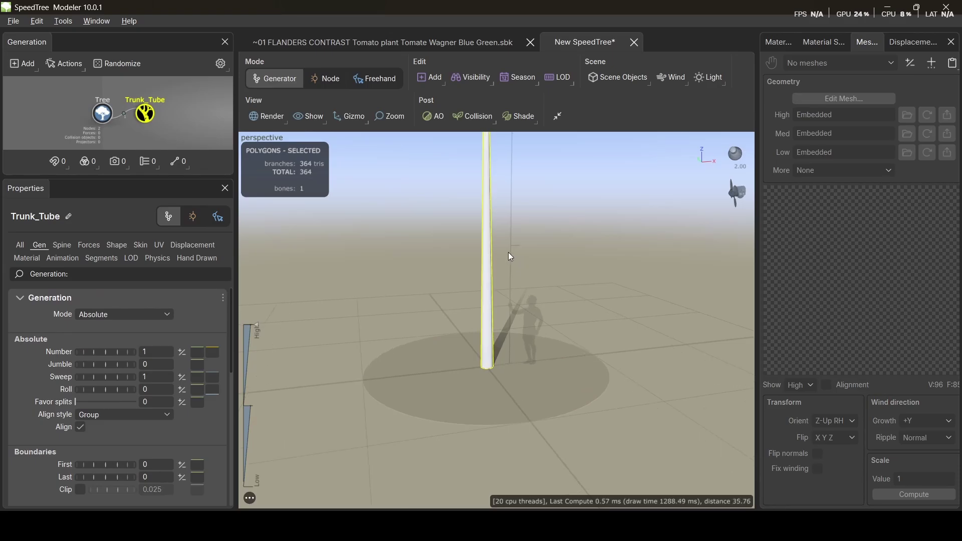
- Set the tube trunk's absolute spine length to 5
{"action": "scroll", "coordinate": [508, 251], "scroll_direction": "down", "scroll_amount": 4}
{"action": "scroll", "coordinate": [498, 263], "scroll_direction": "up", "scroll_amount": 4}
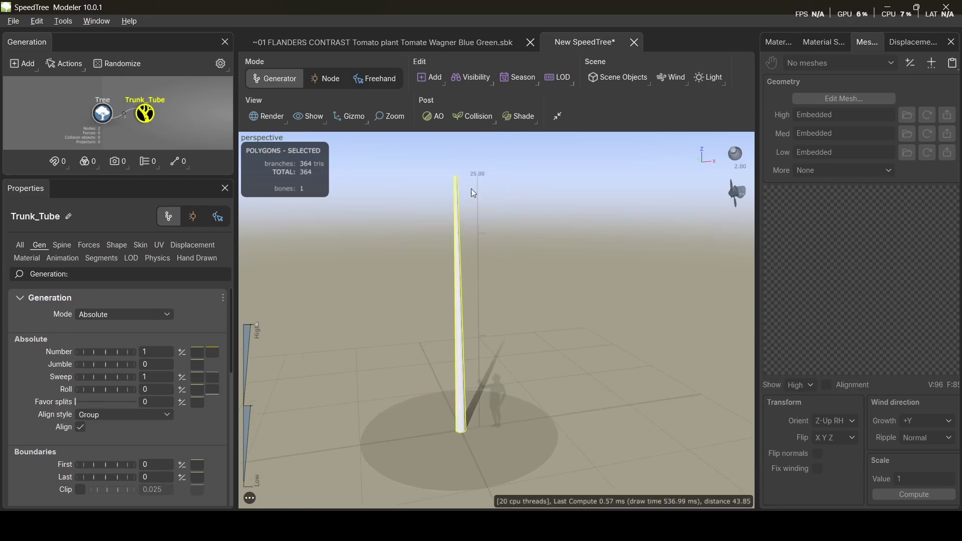
{"action": "mouse_move", "coordinate": [470, 352]}
{"action": "left_mouse_down"}
{"action": "mouse_move", "coordinate": [432, 336]}
{"action": "mouse_move", "coordinate": [444, 334]}
{"action": "mouse_move", "coordinate": [492, 384]}
{"action": "mouse_move", "coordinate": [466, 350]}
{"action": "left_mouse_up"}
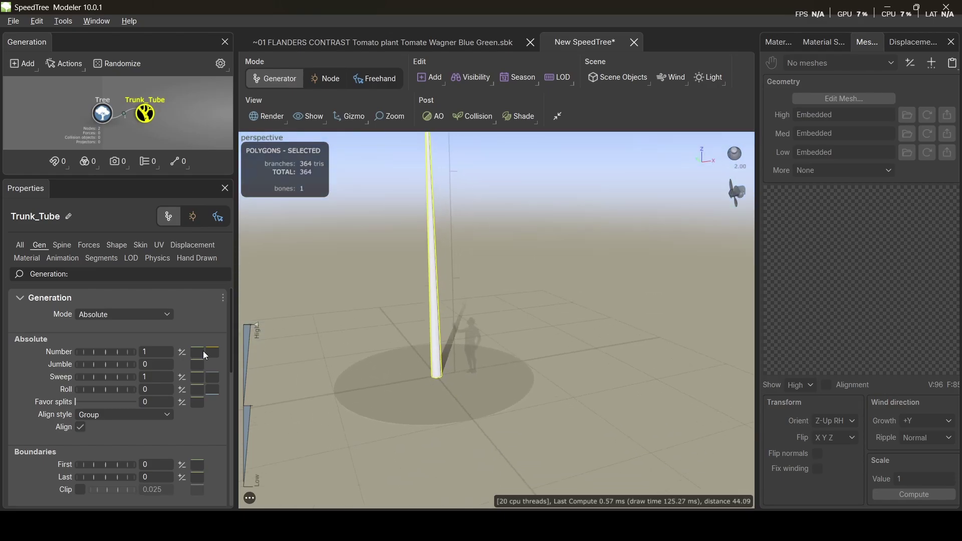
{"action": "left_click", "coordinate": [60, 247]}
{"action": "left_click", "coordinate": [150, 333]}
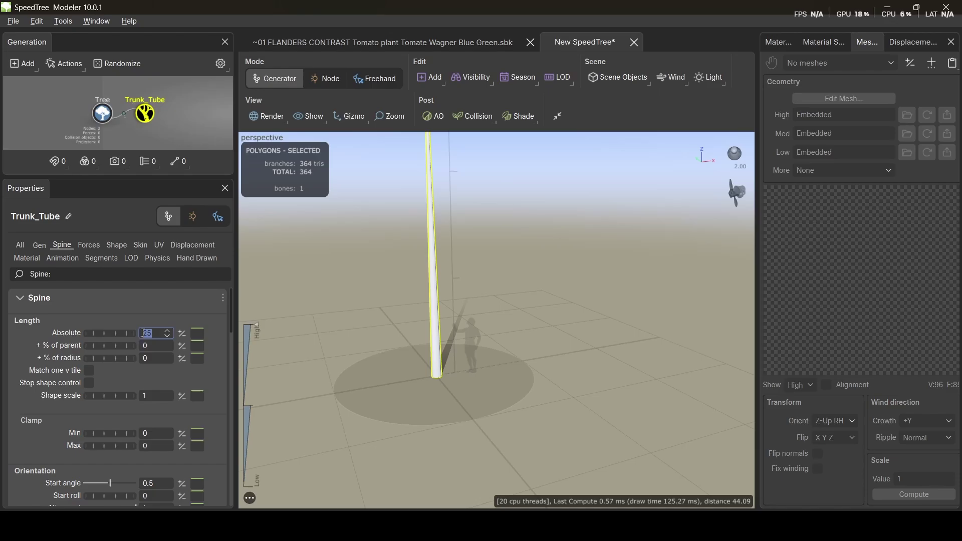
{"action": "key", "text": "Return"}
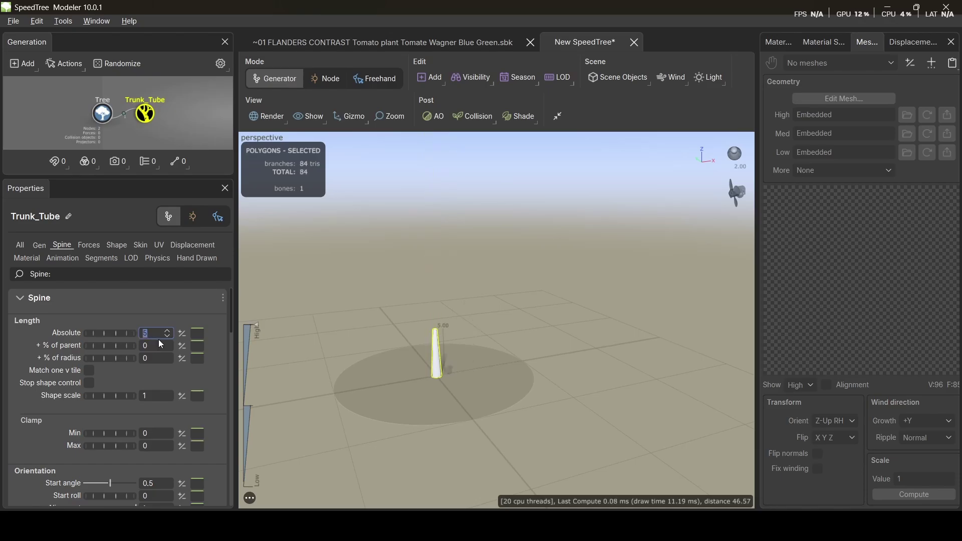
{"action": "left_click_drag", "start_coordinate": [420, 351], "coordinate": [404, 338]}
{"action": "scroll", "coordinate": [435, 380], "scroll_direction": "down", "scroll_amount": 1}
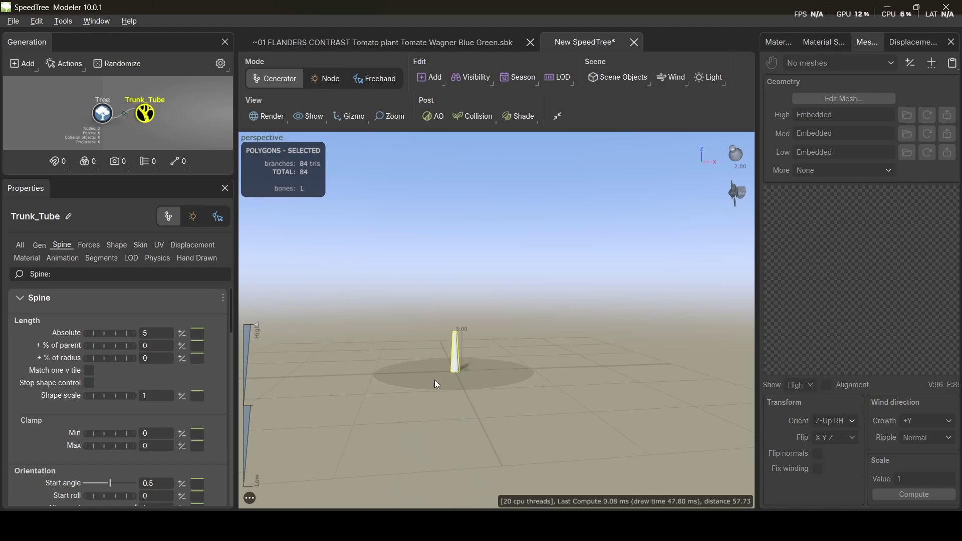
{"action": "scroll", "coordinate": [434, 380], "scroll_direction": "up", "scroll_amount": 3}
{"action": "scroll", "coordinate": [434, 380], "scroll_direction": "up", "scroll_amount": 6}
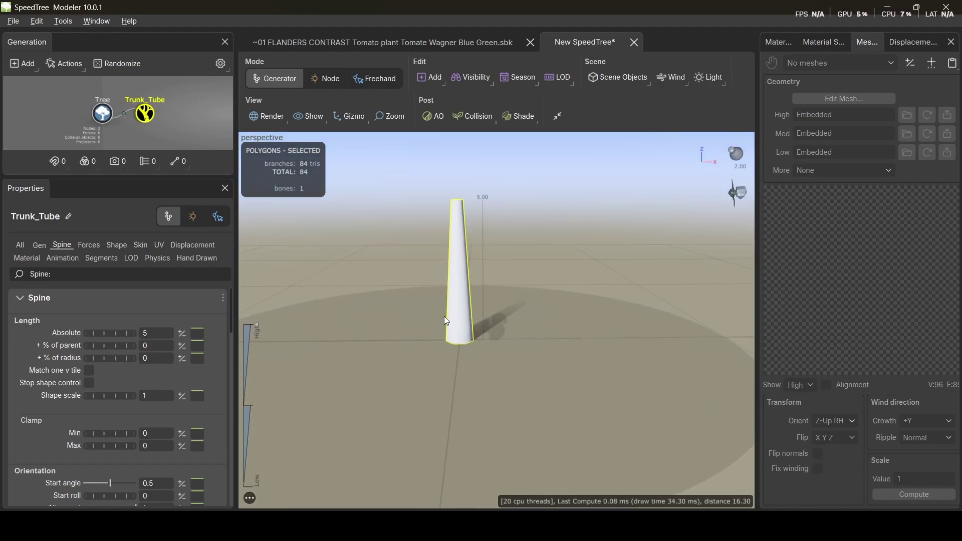
- Set the tube trunk's absolute skin radius to 0.06
{"action": "left_click", "coordinate": [141, 245]}
{"action": "left_click", "coordinate": [164, 369]}
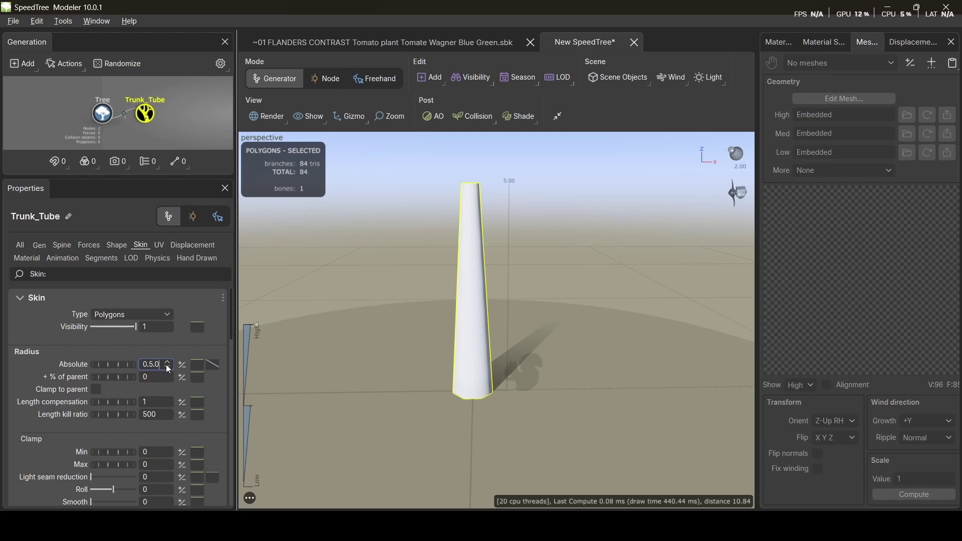
{"action": "type", "text": ".05"}
{"action": "key", "text": "Return"}
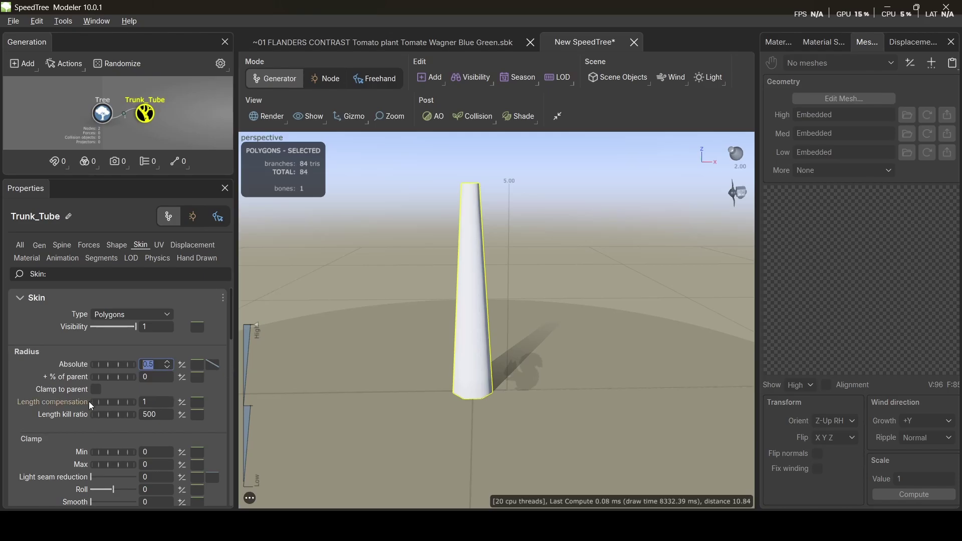
{"action": "left_click", "coordinate": [156, 365]}
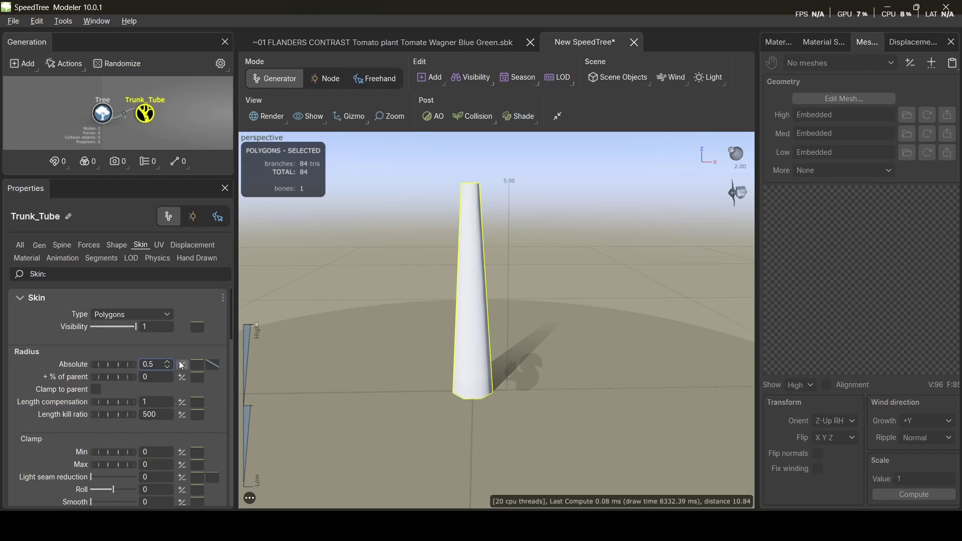
{"action": "key", "text": "ctrl+a"}
{"action": "type", "text": ".0"}
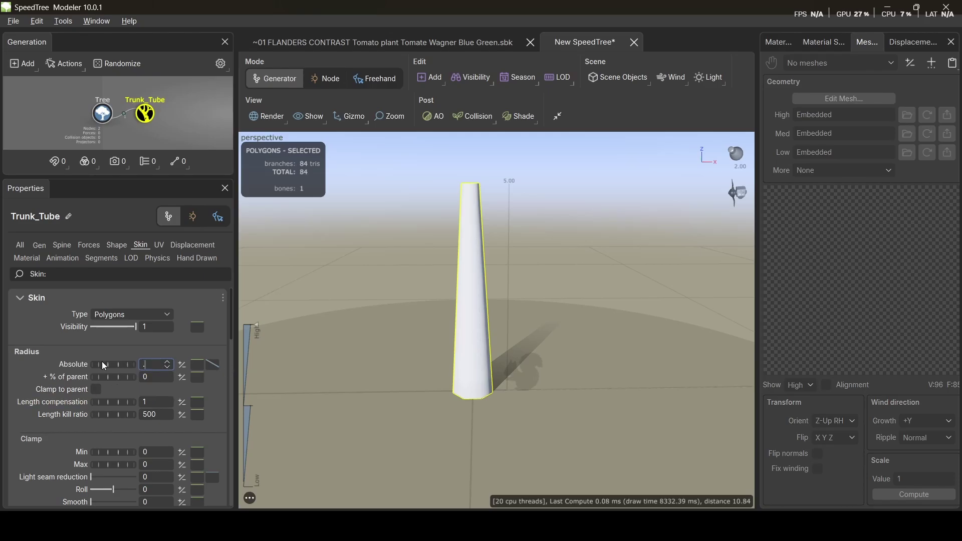
{"action": "type", "text": "6"}
{"action": "key", "text": "Return"}
{"action": "left_click_drag", "start_coordinate": [480, 277], "coordinate": [447, 272]}
{"action": "scroll", "coordinate": [446, 272], "scroll_direction": "up", "scroll_amount": 3}
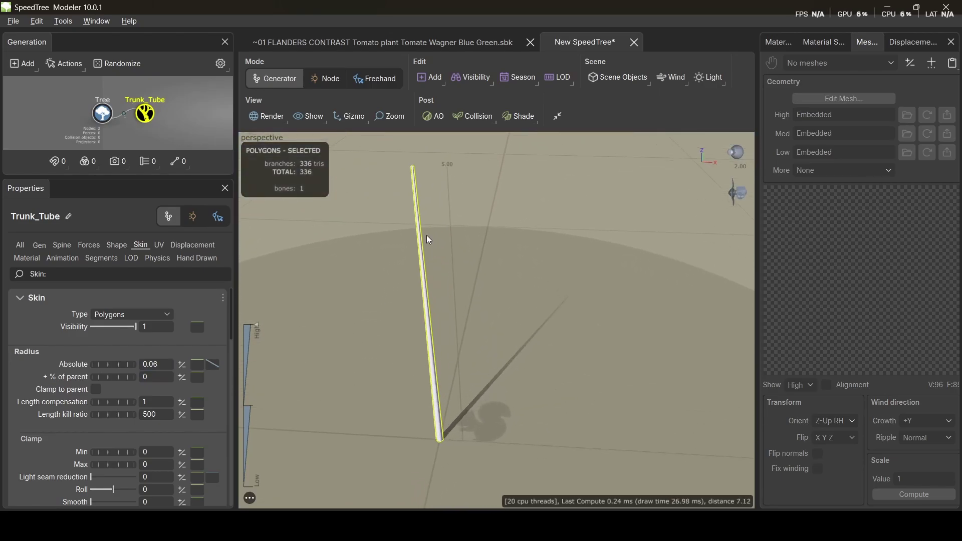
- Switch the viewport to Scribed rendering and examine the trunk's polygon mesh from the side and from above
{"action": "left_click", "coordinate": [261, 115]}
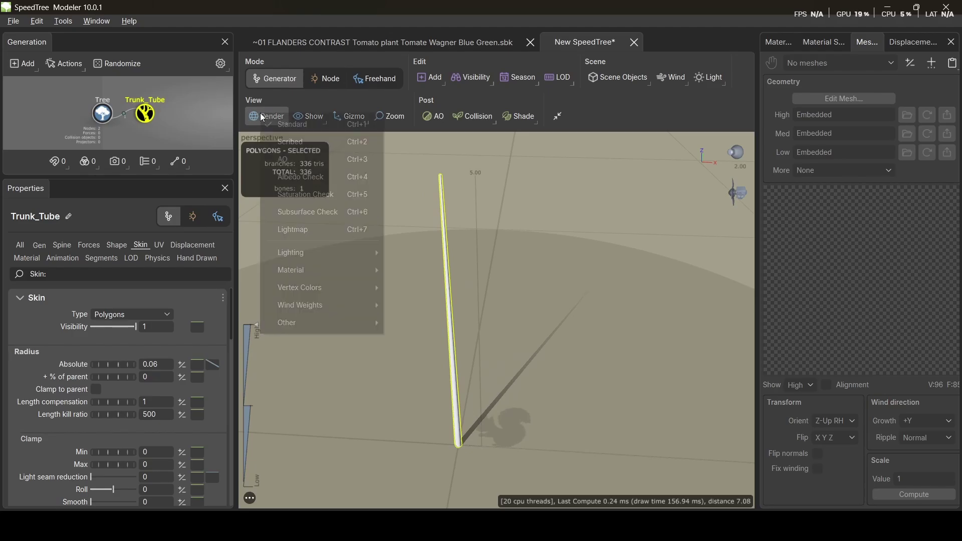
{"action": "left_click", "coordinate": [317, 142]}
{"action": "scroll", "coordinate": [423, 215], "scroll_direction": "up", "scroll_amount": 2}
{"action": "scroll", "coordinate": [425, 221], "scroll_direction": "down", "scroll_amount": 3}
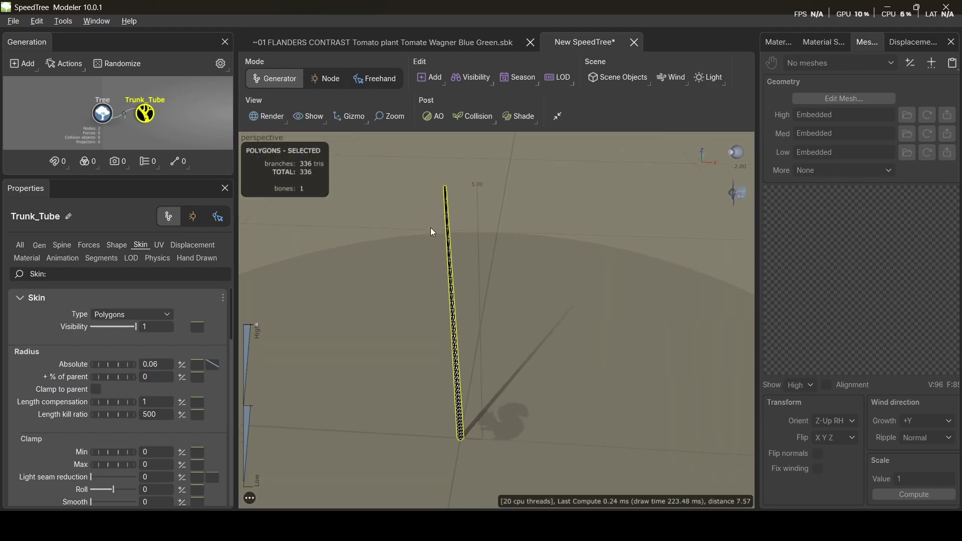
{"action": "scroll", "coordinate": [431, 229], "scroll_direction": "up", "scroll_amount": 2}
{"action": "middle_click_drag", "start_coordinate": [432, 236], "coordinate": [465, 214]}
{"action": "left_click_drag", "start_coordinate": [465, 213], "coordinate": [473, 235]}
{"action": "scroll", "coordinate": [449, 323], "scroll_direction": "up", "scroll_amount": 2}
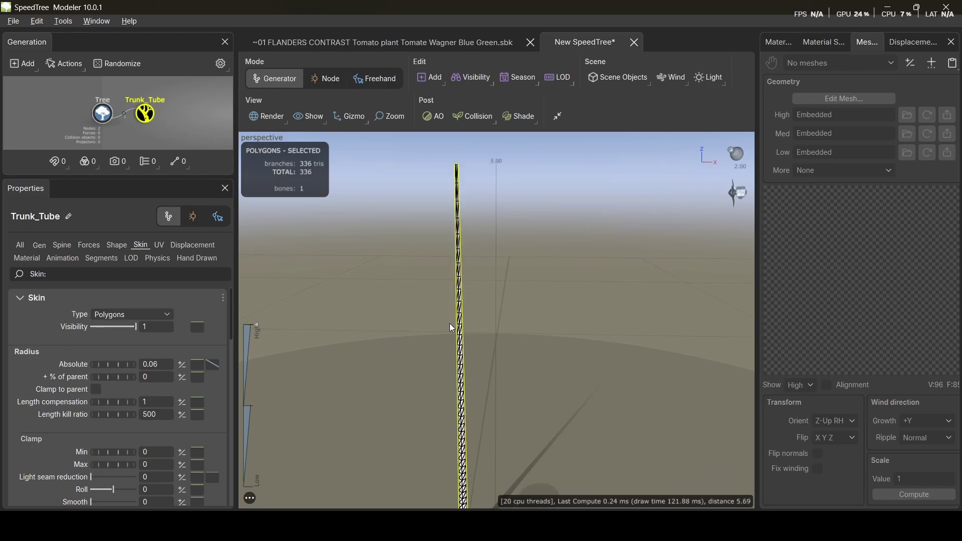
{"action": "scroll", "coordinate": [441, 318], "scroll_direction": "up", "scroll_amount": 2}
{"action": "left_click", "coordinate": [444, 315]}
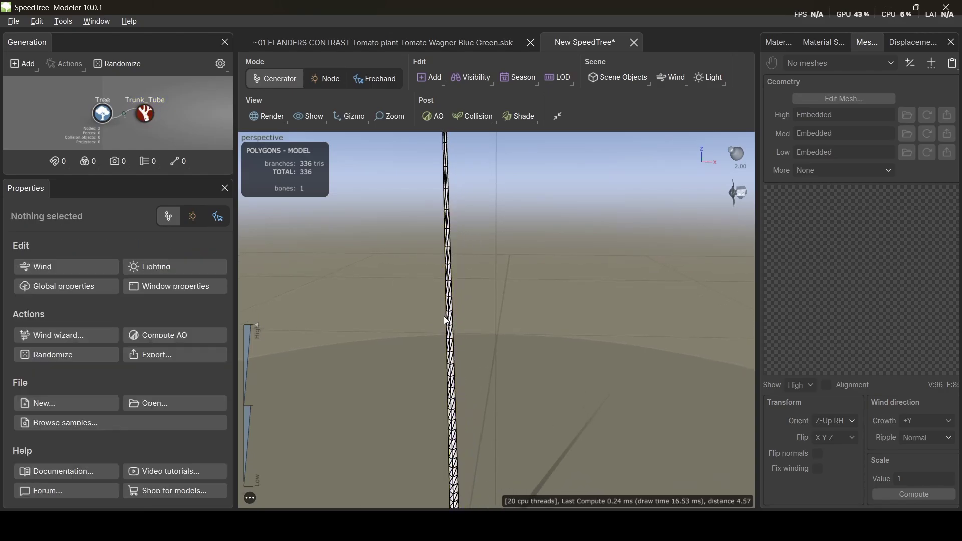
{"action": "scroll", "coordinate": [450, 306], "scroll_direction": "up", "scroll_amount": 2}
{"action": "left_click_drag", "start_coordinate": [452, 309], "coordinate": [479, 276]}
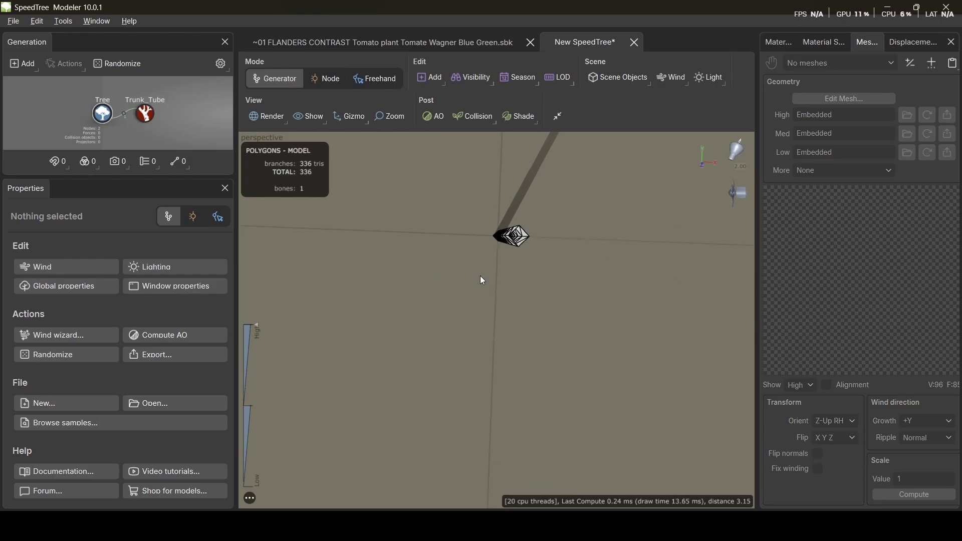
{"action": "left_click_drag", "start_coordinate": [530, 246], "coordinate": [403, 241]}
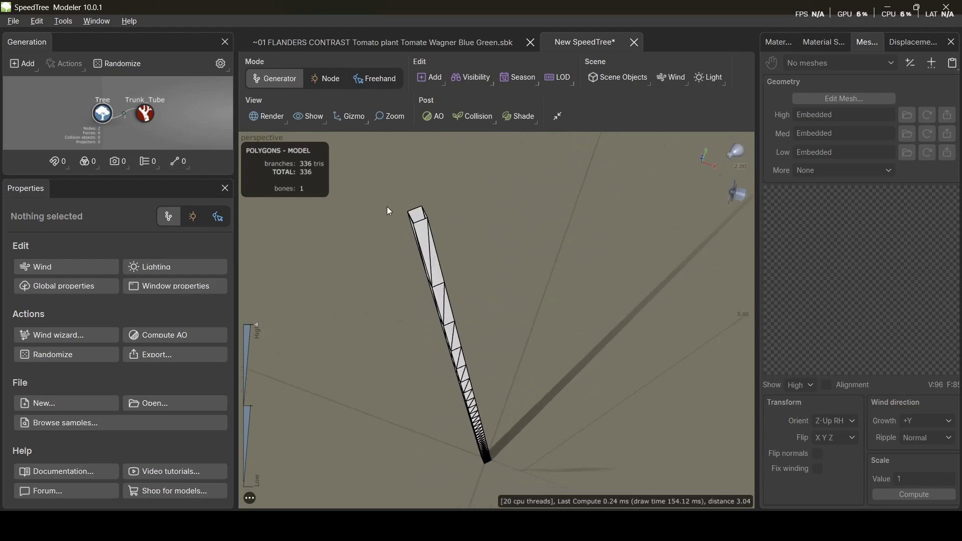
- Set the tube trunk's absolute radial segments to 6 to make its cross-section rounder
{"action": "left_click", "coordinate": [434, 259]}
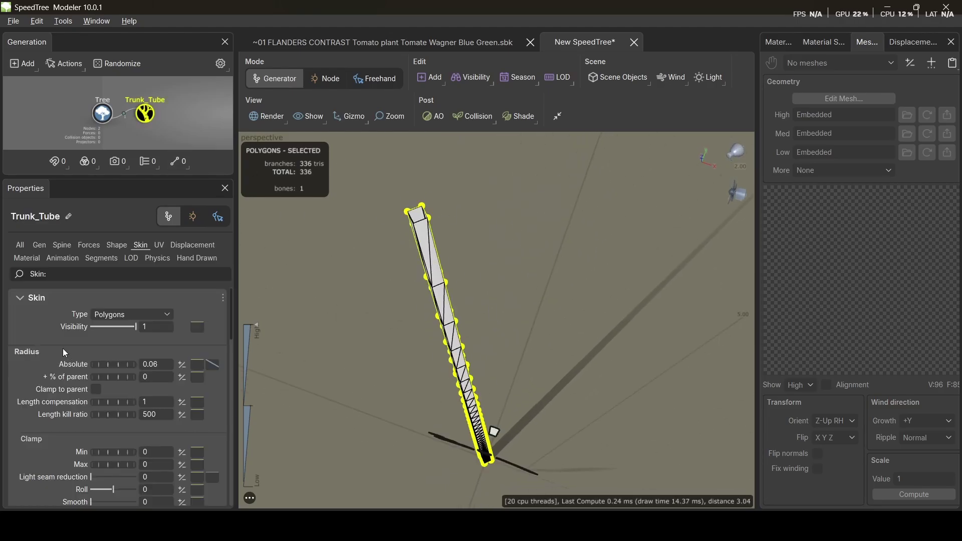
{"action": "left_click", "coordinate": [102, 257]}
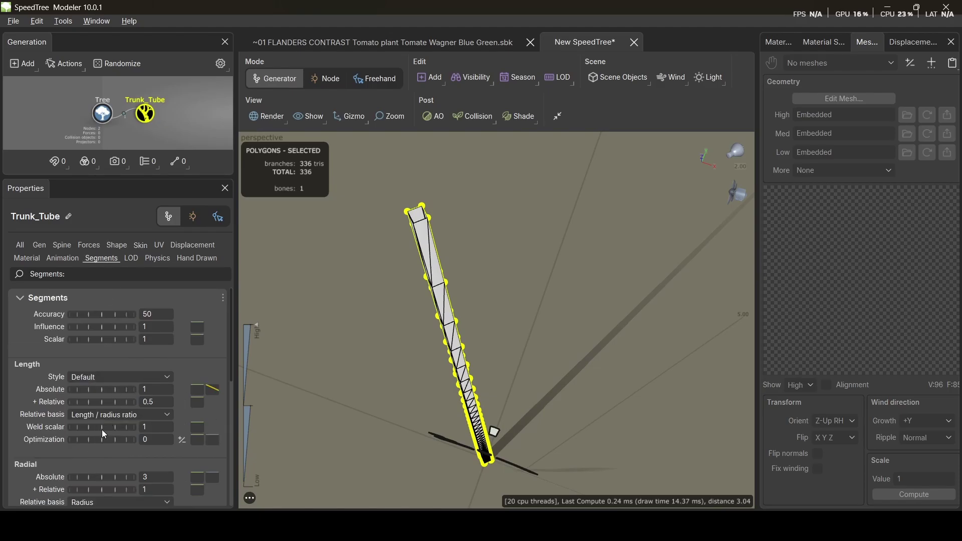
{"action": "scroll", "coordinate": [100, 413], "scroll_direction": "down", "scroll_amount": 1}
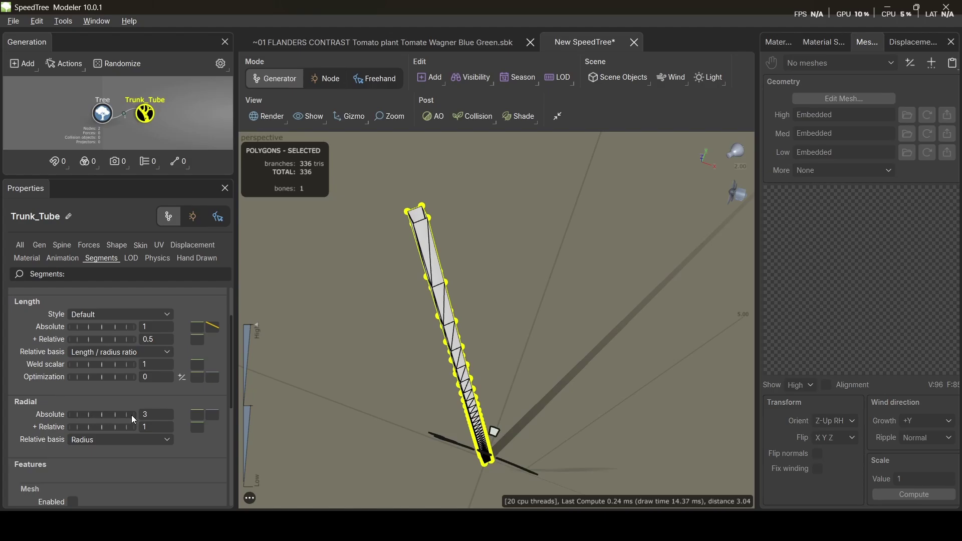
{"action": "left_click_drag", "start_coordinate": [119, 415], "coordinate": [156, 416]}
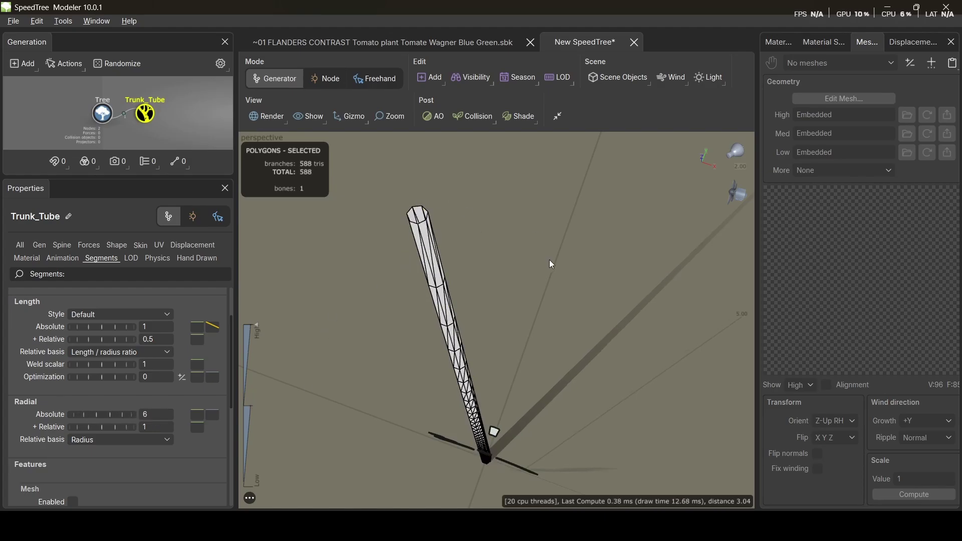
{"action": "left_click_drag", "start_coordinate": [556, 311], "coordinate": [567, 292]}
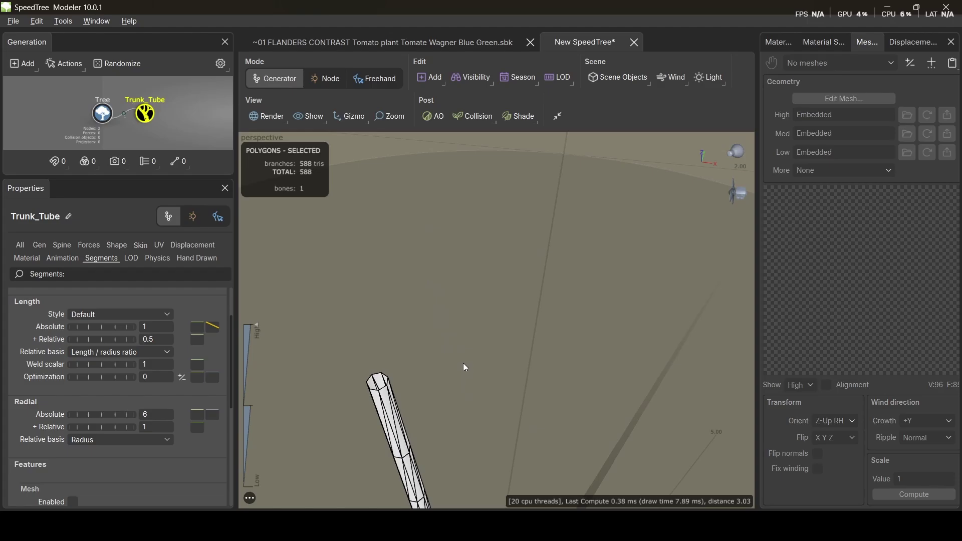
{"action": "middle_click_drag", "start_coordinate": [463, 362], "coordinate": [471, 344]}
{"action": "left_click_drag", "start_coordinate": [471, 343], "coordinate": [459, 332]}
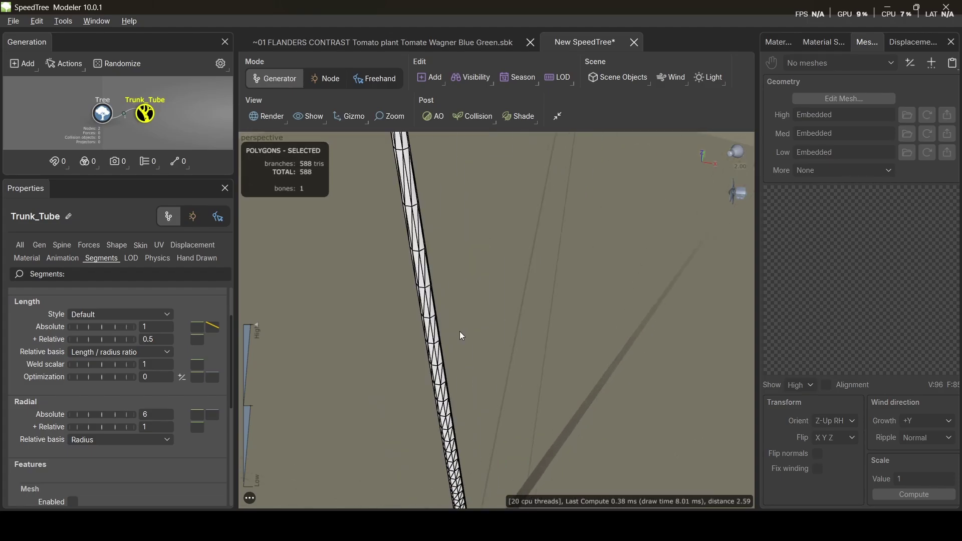
- Return the viewport to Standard rendering and check the smoothed trunk over its full height
{"action": "left_click", "coordinate": [258, 121]}
{"action": "left_click", "coordinate": [290, 129]}
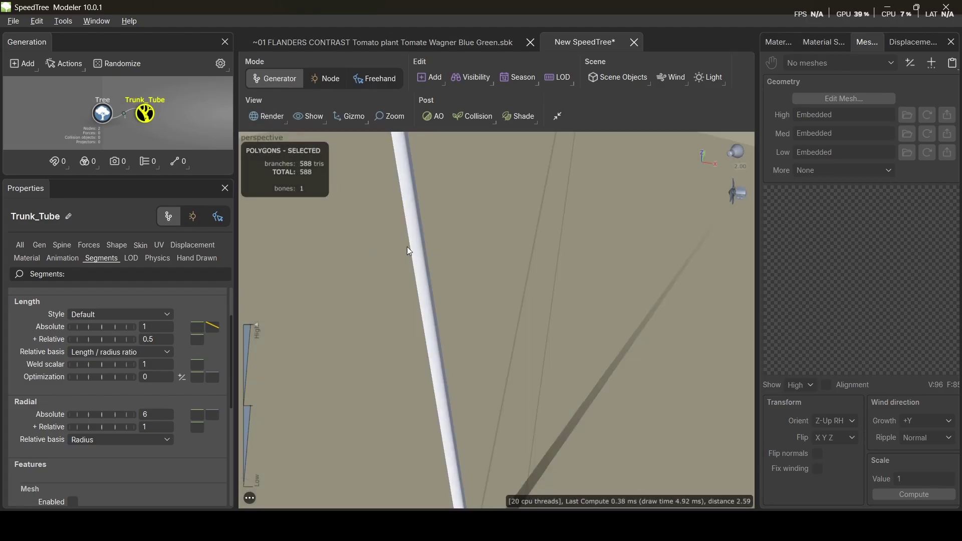
{"action": "left_click", "coordinate": [420, 261]}
{"action": "left_click_drag", "start_coordinate": [418, 309], "coordinate": [414, 269]}
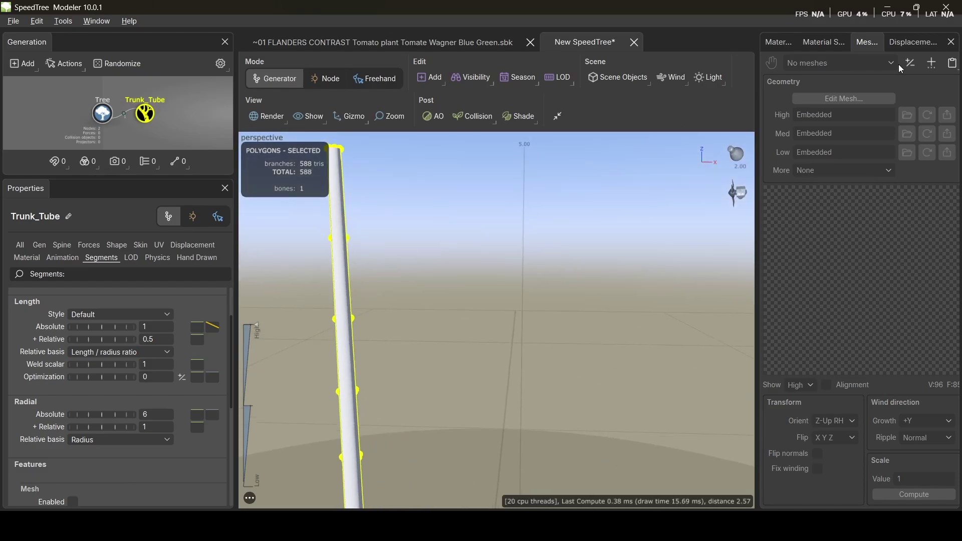
{"action": "left_click", "coordinate": [710, 159]}
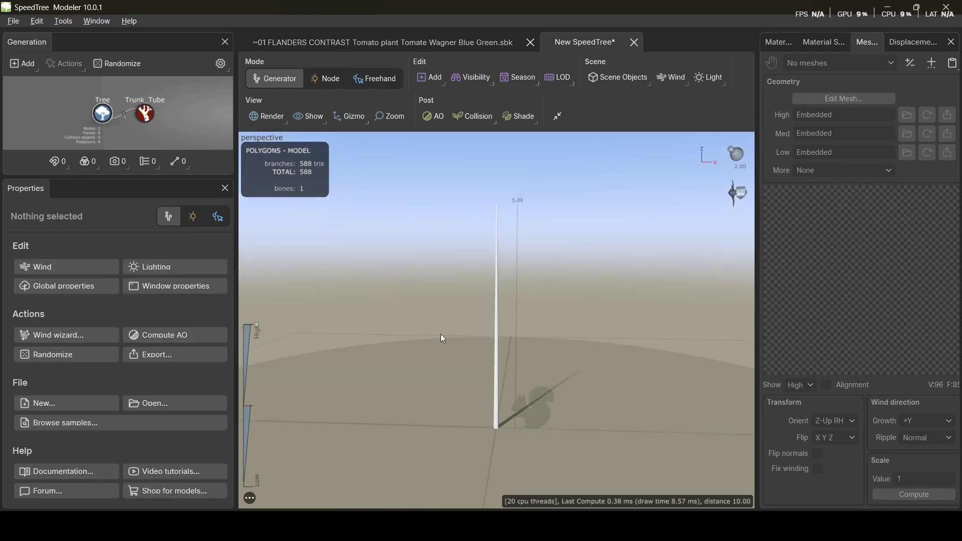
{"action": "scroll", "coordinate": [499, 321], "scroll_direction": "up", "scroll_amount": 3}
{"action": "scroll", "coordinate": [501, 317], "scroll_direction": "down", "scroll_amount": 2}
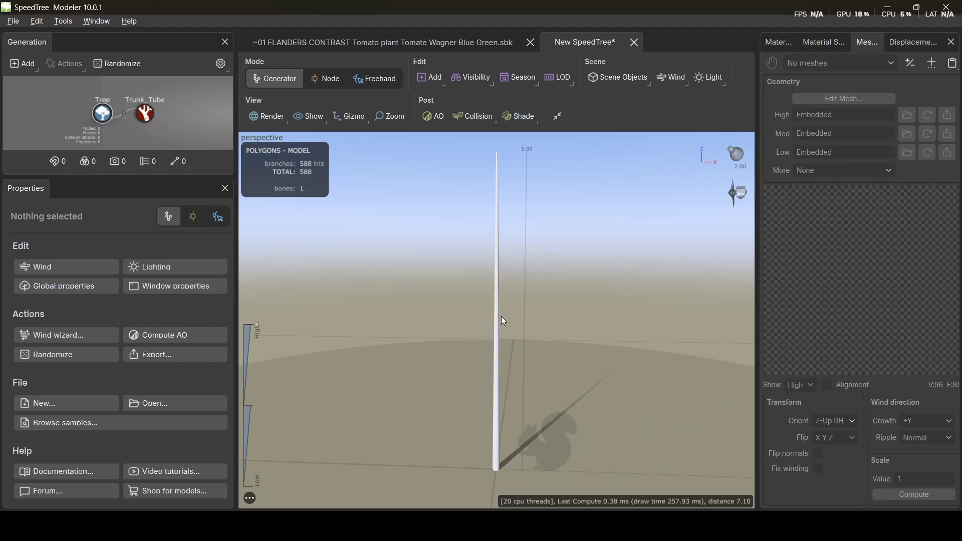
{"action": "left_click_drag", "start_coordinate": [501, 316], "coordinate": [479, 262]}
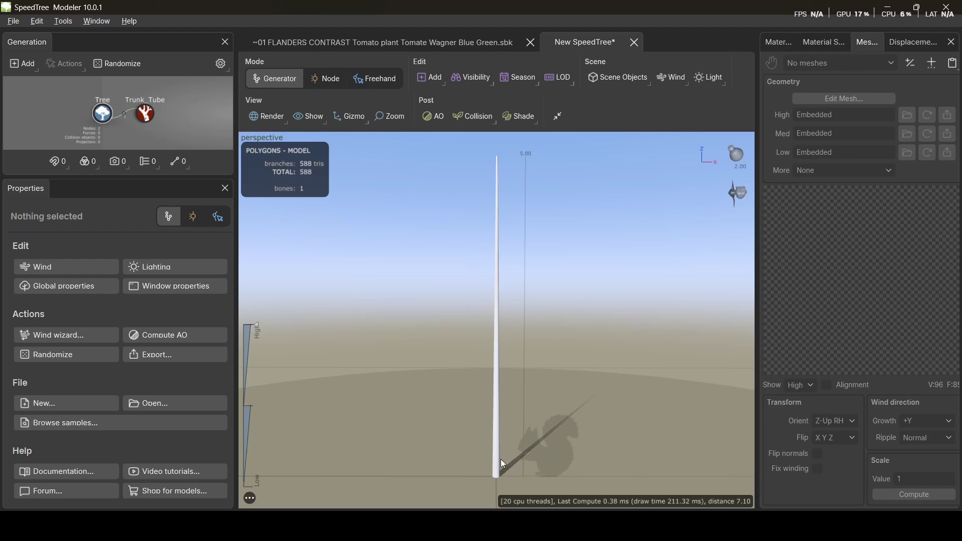
- Set the tube trunk's late spine noise amount to 0.38 to give the stem a slight waviness
{"action": "left_click", "coordinate": [145, 112]}
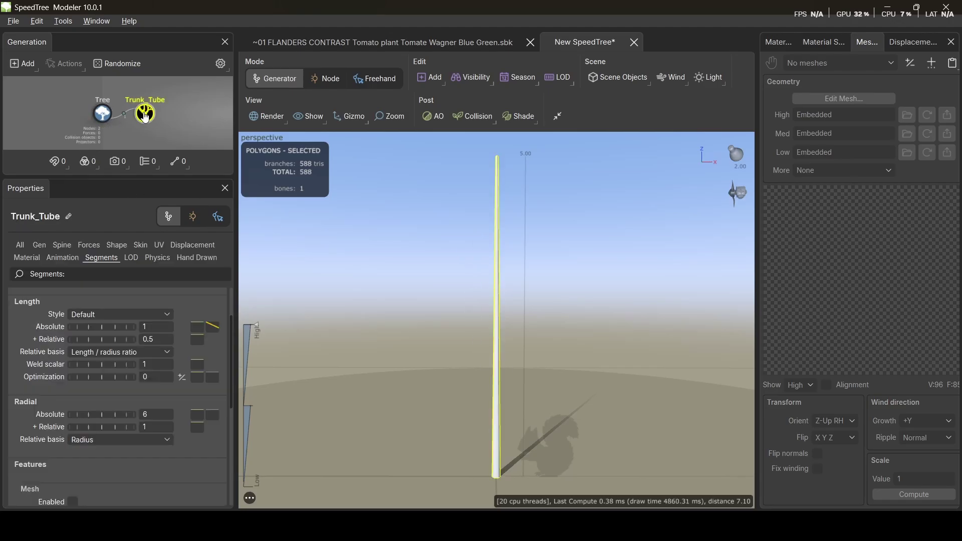
{"action": "left_click", "coordinate": [61, 247]}
{"action": "scroll", "coordinate": [129, 437], "scroll_direction": "down", "scroll_amount": 15}
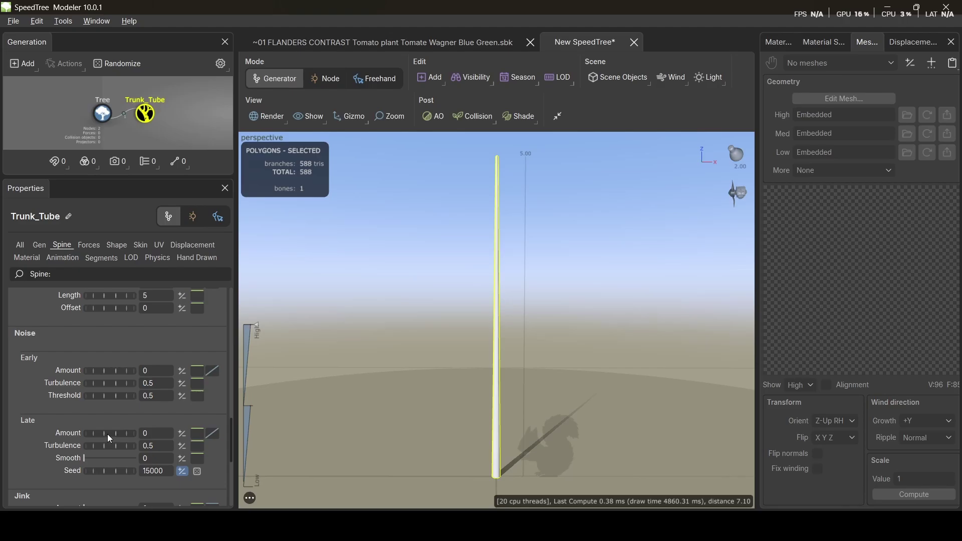
{"action": "mouse_move", "coordinate": [109, 433]}
{"action": "left_mouse_down"}
{"action": "mouse_move", "coordinate": [139, 433]}
{"action": "mouse_move", "coordinate": [130, 430]}
{"action": "left_mouse_up"}
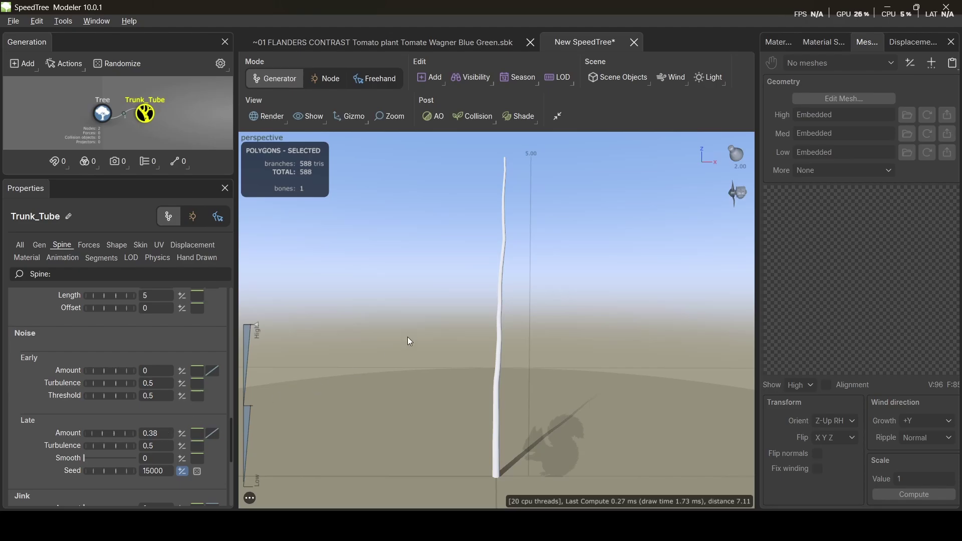
{"action": "left_click_drag", "start_coordinate": [407, 336], "coordinate": [543, 333]}
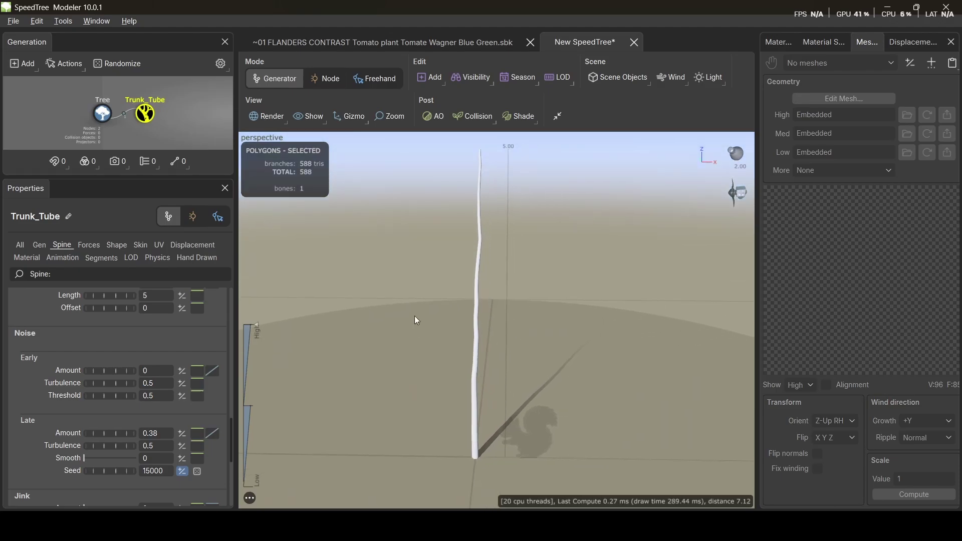
- Add the Roots decoration to the tube trunk generator
{"action": "right_click", "coordinate": [148, 119]}
{"action": "mouse_move", "coordinate": [262, 10]}
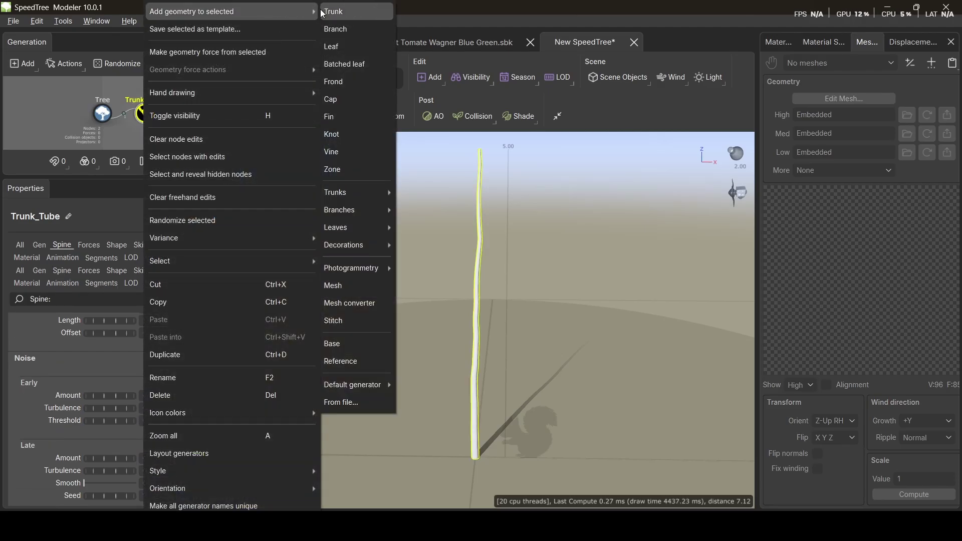
{"action": "mouse_move", "coordinate": [365, 242]}
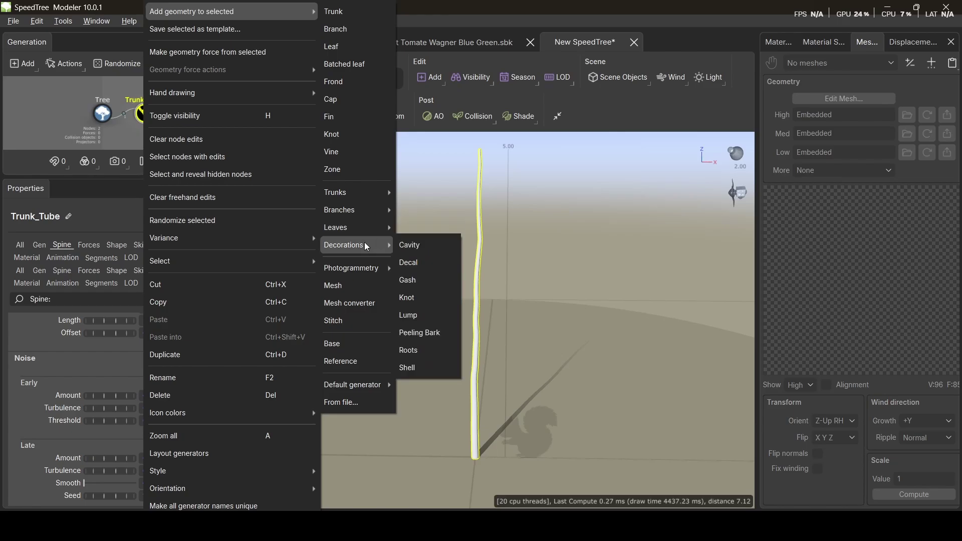
{"action": "left_click", "coordinate": [435, 353]}
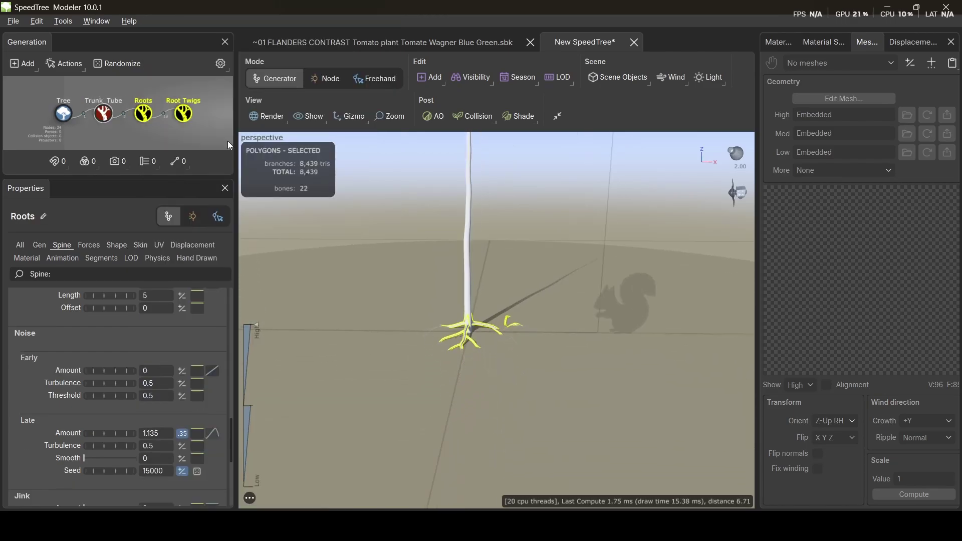
- Set the Roots generator's interval frequency to 9
{"action": "left_click", "coordinate": [143, 113]}
{"action": "left_click_drag", "start_coordinate": [483, 362], "coordinate": [493, 365]}
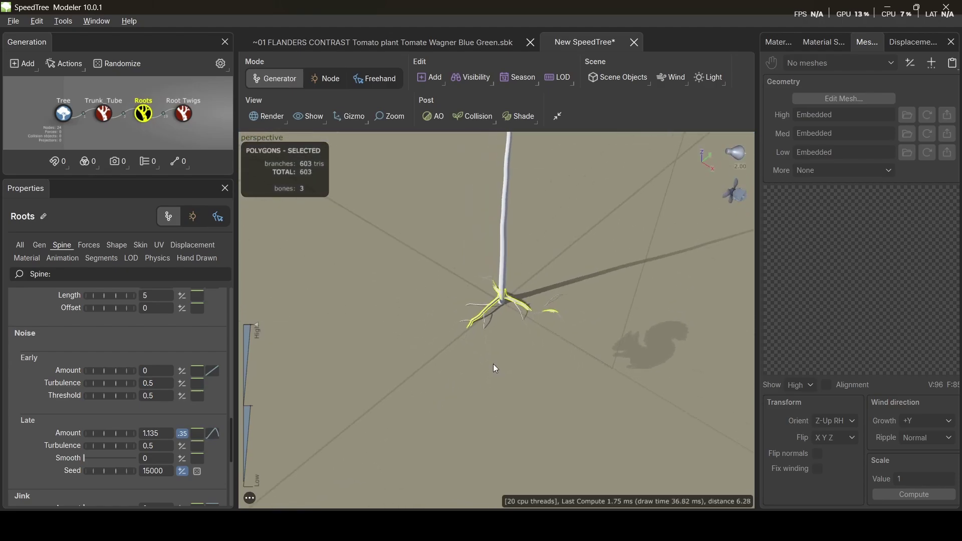
{"action": "scroll", "coordinate": [503, 297], "scroll_direction": "up", "scroll_amount": 6}
{"action": "scroll", "coordinate": [510, 274], "scroll_direction": "up", "scroll_amount": 2}
{"action": "mouse_move", "coordinate": [520, 268]}
{"action": "left_mouse_down"}
{"action": "mouse_move", "coordinate": [520, 253]}
{"action": "mouse_move", "coordinate": [525, 280]}
{"action": "left_mouse_up"}
{"action": "scroll", "coordinate": [512, 291], "scroll_direction": "down", "scroll_amount": 3}
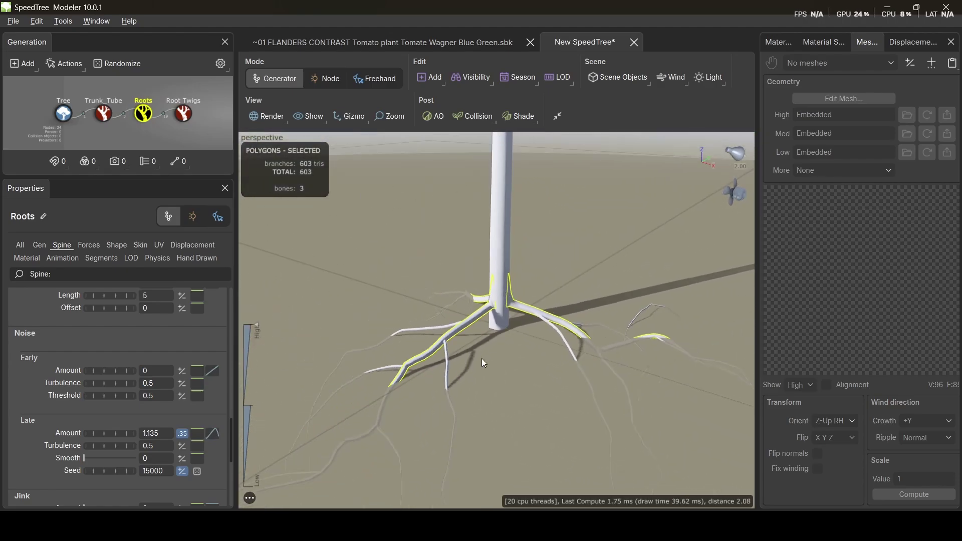
{"action": "scroll", "coordinate": [155, 345], "scroll_direction": "up", "scroll_amount": 10}
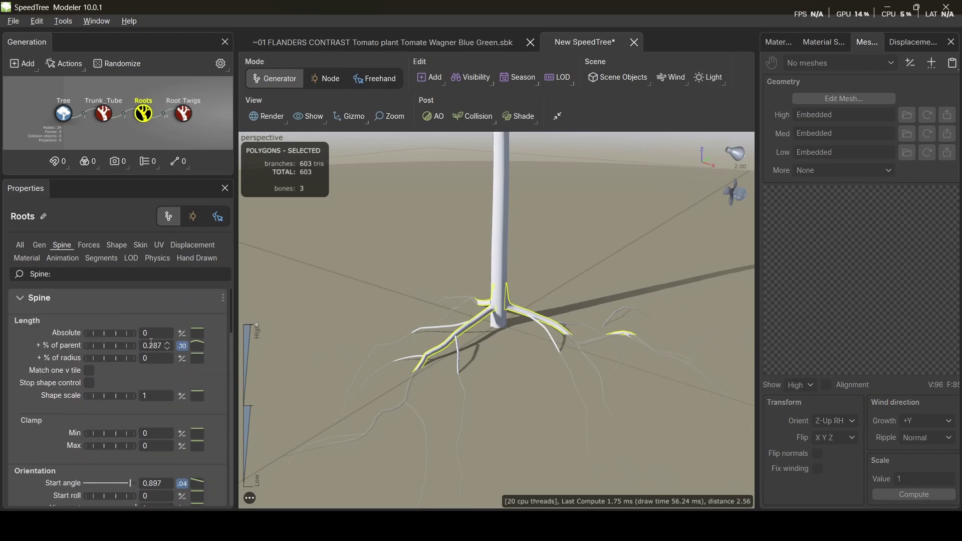
{"action": "left_click", "coordinate": [36, 245]}
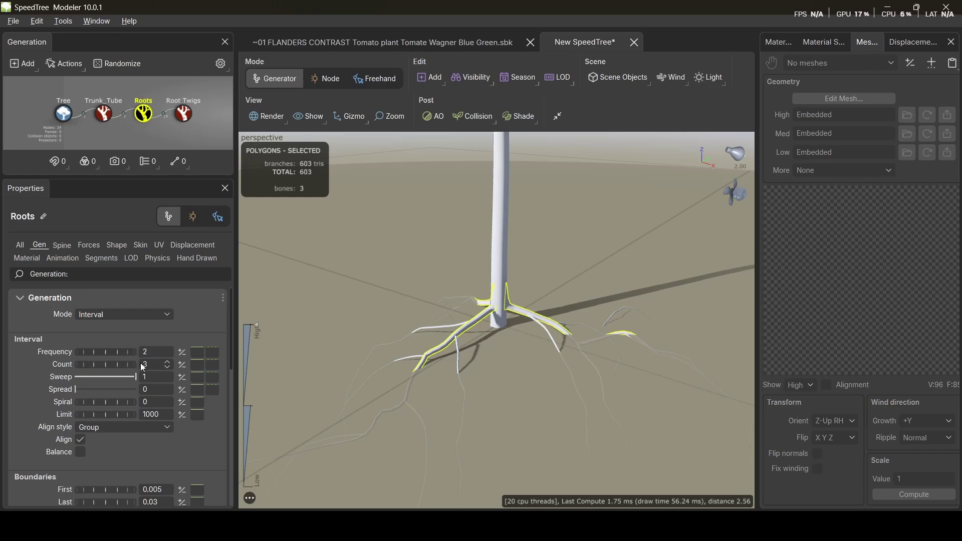
{"action": "left_click", "coordinate": [150, 353]}
{"action": "type", "text": "9"}
{"action": "key", "text": "Return"}
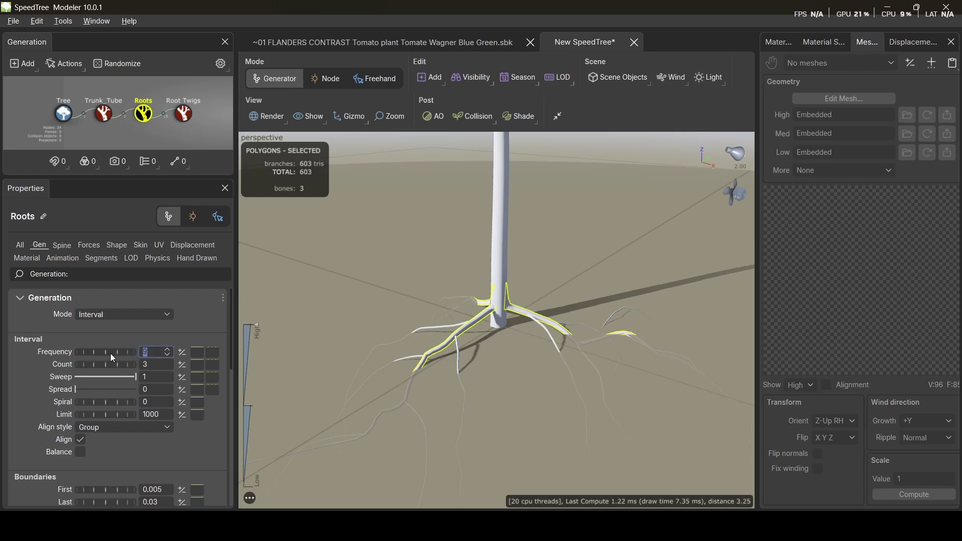
- Set the Roots generator's interval count to 7
{"action": "left_click", "coordinate": [150, 364]}
{"action": "type", "text": "7"}
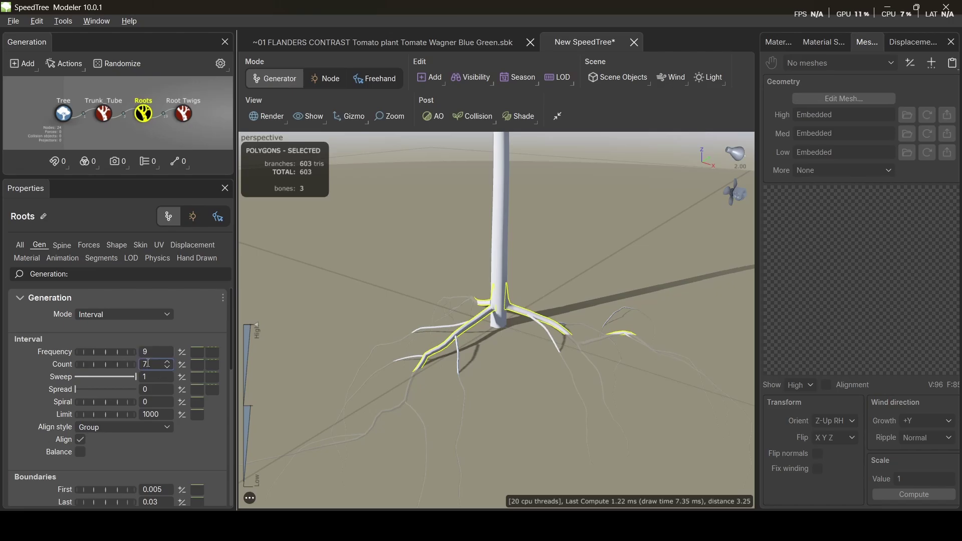
{"action": "key", "text": "Return"}
{"action": "left_click_drag", "start_coordinate": [527, 341], "coordinate": [549, 350]}
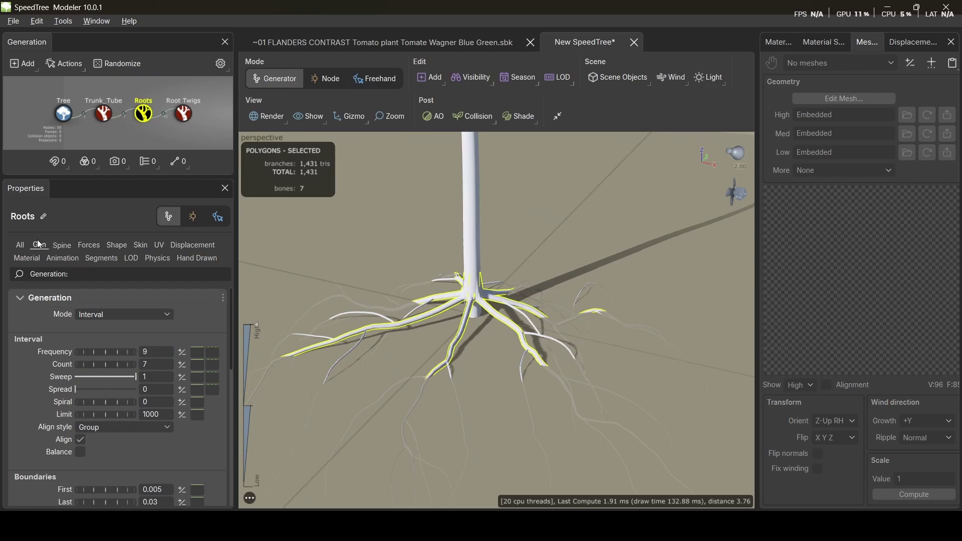
- Set the Roots generator's spine length as a percentage of the parent to 0.2
{"action": "left_click", "coordinate": [60, 246]}
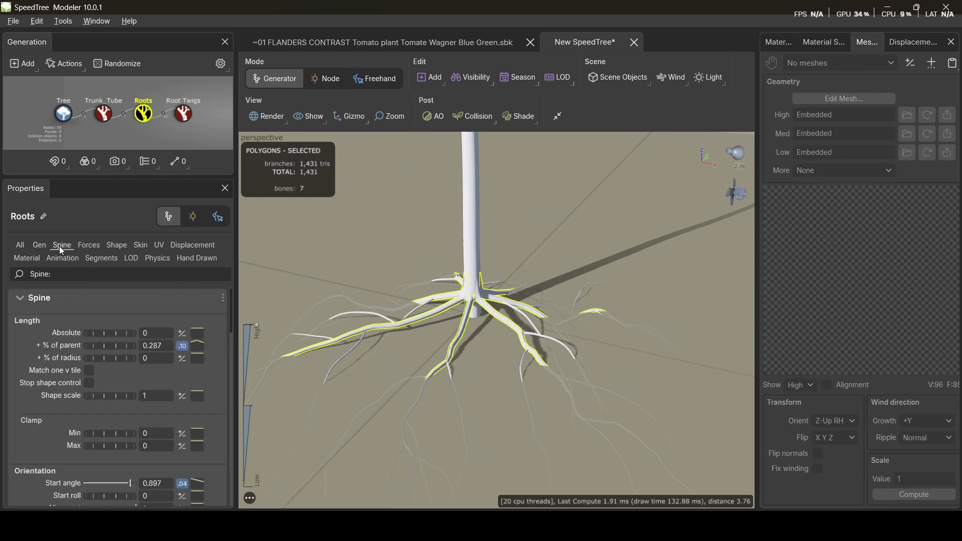
{"action": "left_click", "coordinate": [157, 349]}
{"action": "left_click_drag", "start_coordinate": [157, 349], "coordinate": [166, 354]}
{"action": "key", "text": "BackSpace"}
{"action": "key", "text": "Return"}
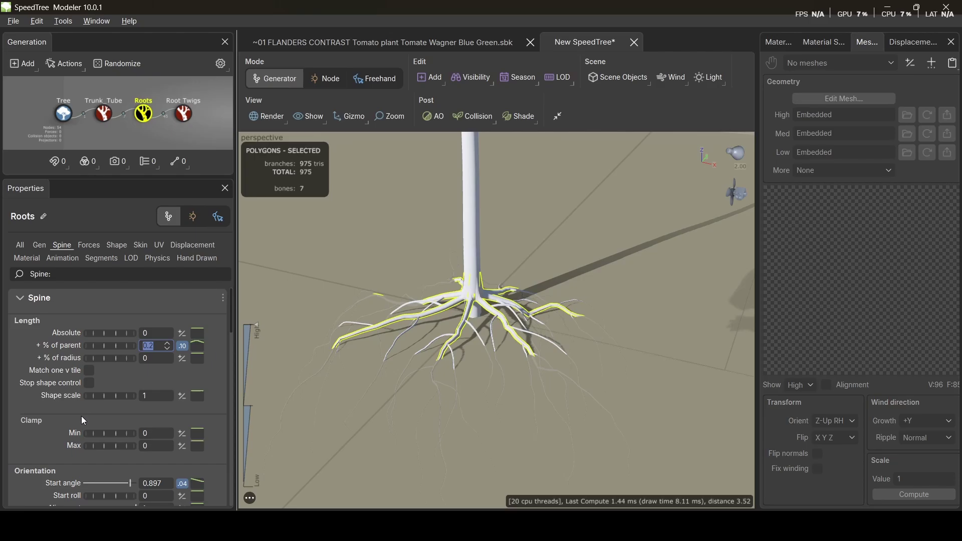
{"action": "left_click_drag", "start_coordinate": [499, 408], "coordinate": [487, 386]}
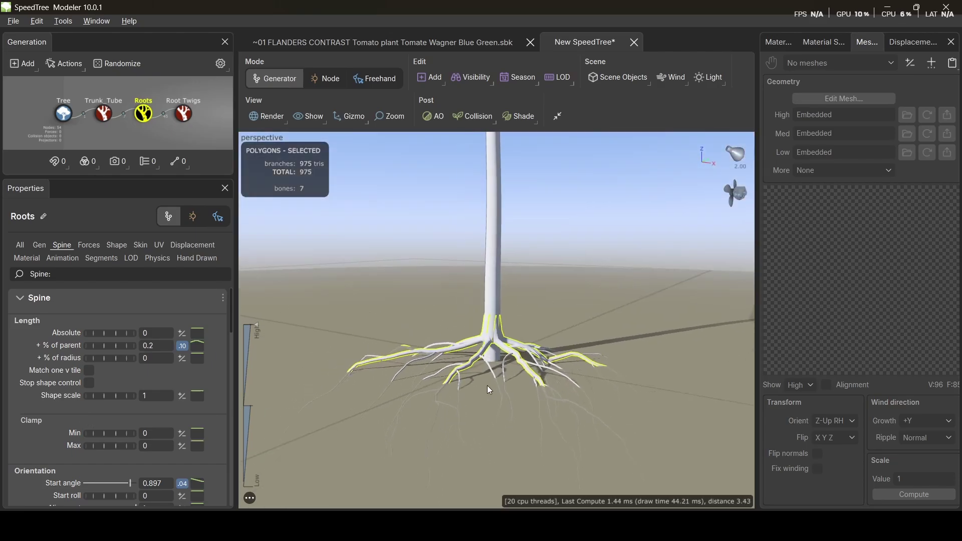
- Set the Roots generator's last boundary to 0.035
{"action": "left_click", "coordinate": [38, 244]}
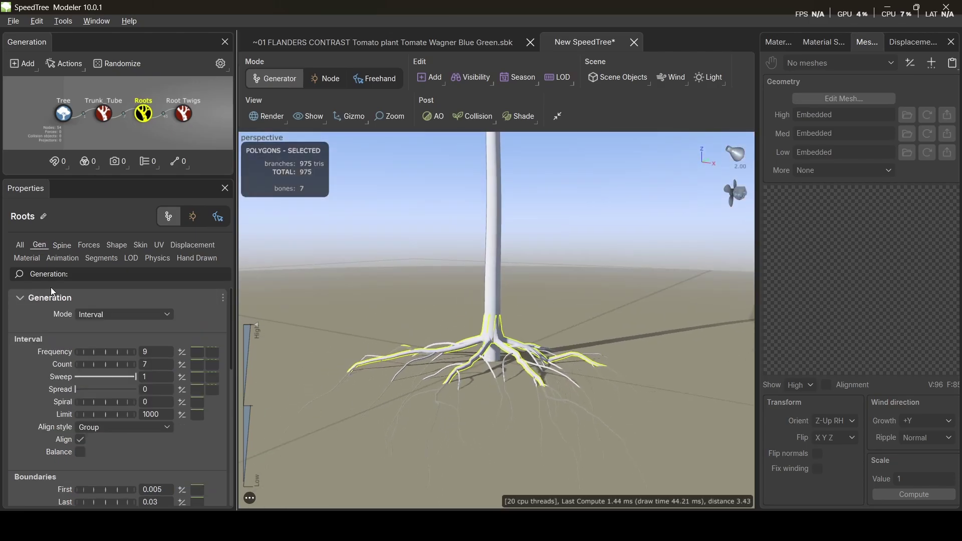
{"action": "scroll", "coordinate": [106, 396], "scroll_direction": "down", "scroll_amount": 3}
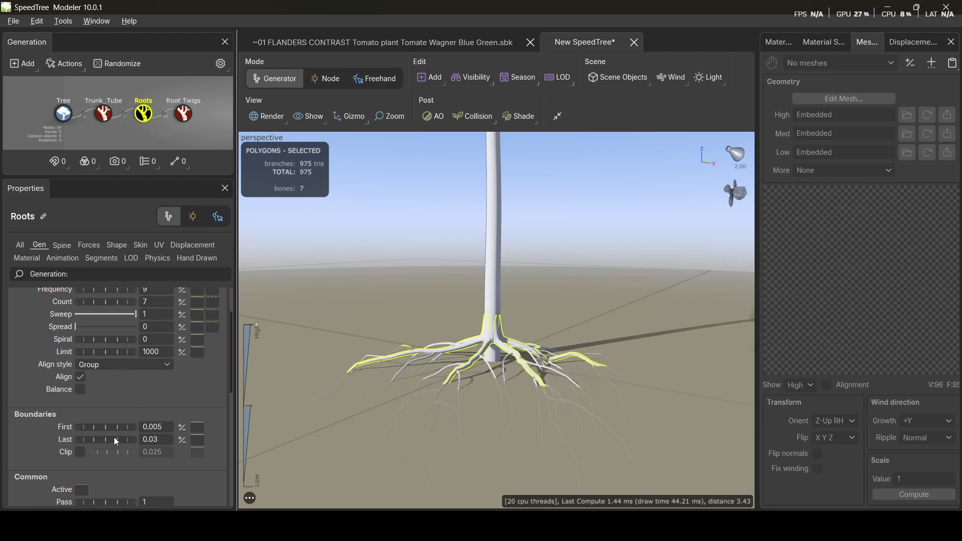
{"action": "left_click_drag", "start_coordinate": [113, 437], "coordinate": [136, 441]}
{"action": "left_click", "coordinate": [160, 440]}
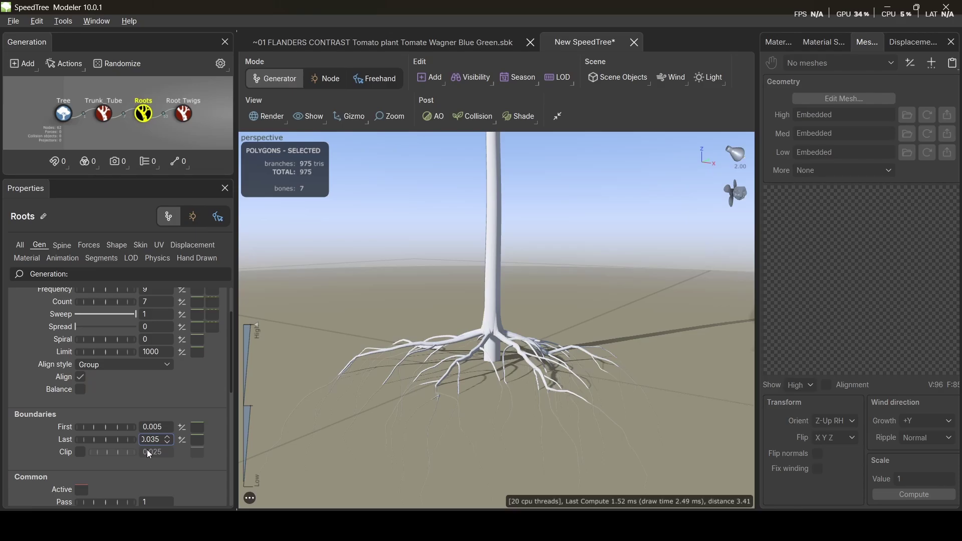
{"action": "key", "text": "Return"}
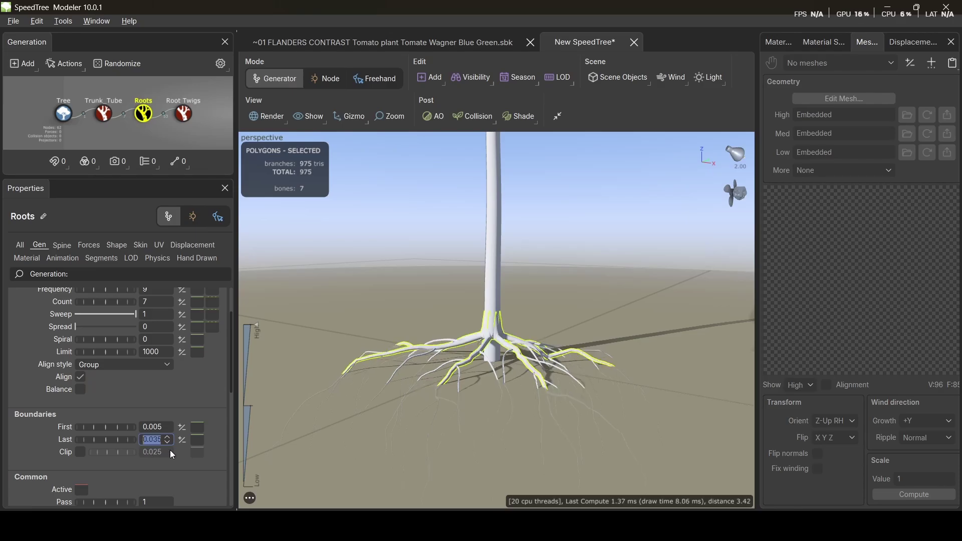
- Create a new bark material from bark_Color.png in the tutorial 1 material/bark folder
{"action": "left_click_drag", "start_coordinate": [588, 318], "coordinate": [474, 238]}
{"action": "scroll", "coordinate": [547, 249], "scroll_direction": "down", "scroll_amount": 4}
{"action": "scroll", "coordinate": [548, 227], "scroll_direction": "down", "scroll_amount": 4}
{"action": "scroll", "coordinate": [522, 324], "scroll_direction": "up", "scroll_amount": 2}
{"action": "scroll", "coordinate": [473, 238], "scroll_direction": "down", "scroll_amount": 1}
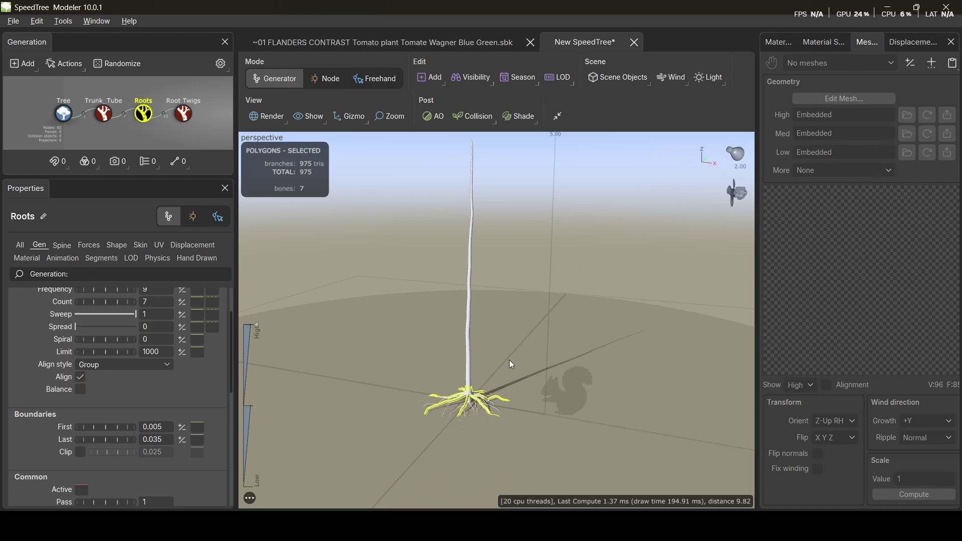
{"action": "left_click", "coordinate": [780, 42]}
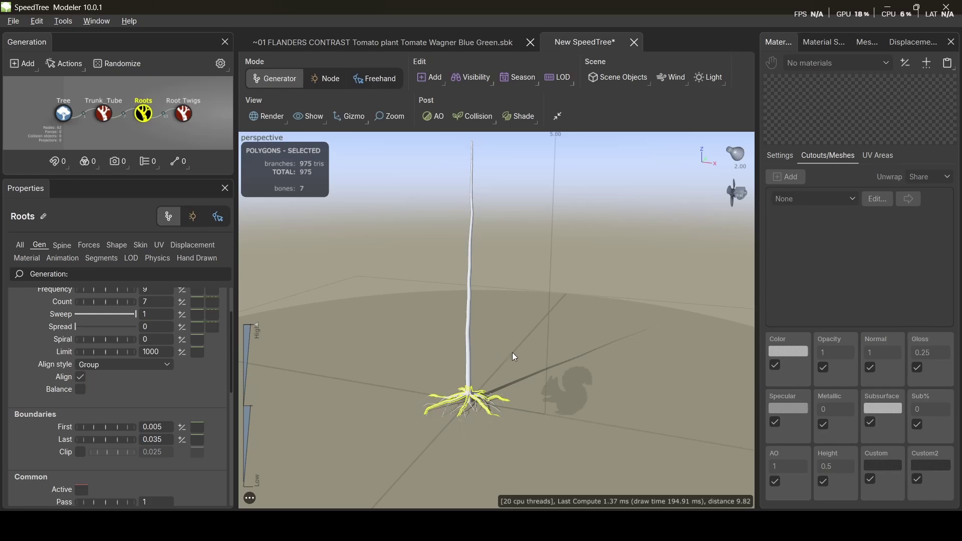
{"action": "mouse_move", "coordinate": [512, 352]}
{"action": "left_mouse_down"}
{"action": "mouse_move", "coordinate": [505, 338]}
{"action": "mouse_move", "coordinate": [508, 351]}
{"action": "left_mouse_up"}
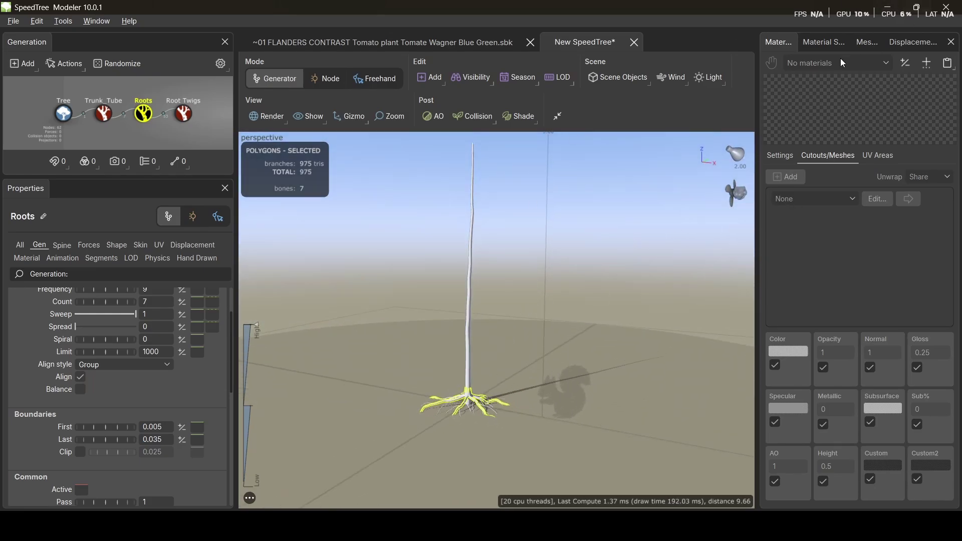
{"action": "left_click", "coordinate": [928, 65]}
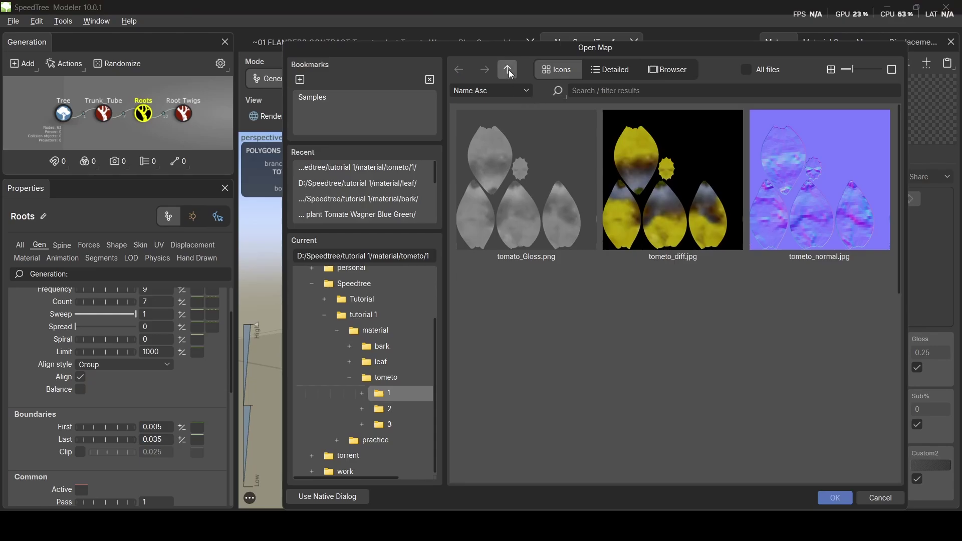
{"action": "left_click", "coordinate": [509, 70]}
{"action": "left_click", "coordinate": [511, 72]}
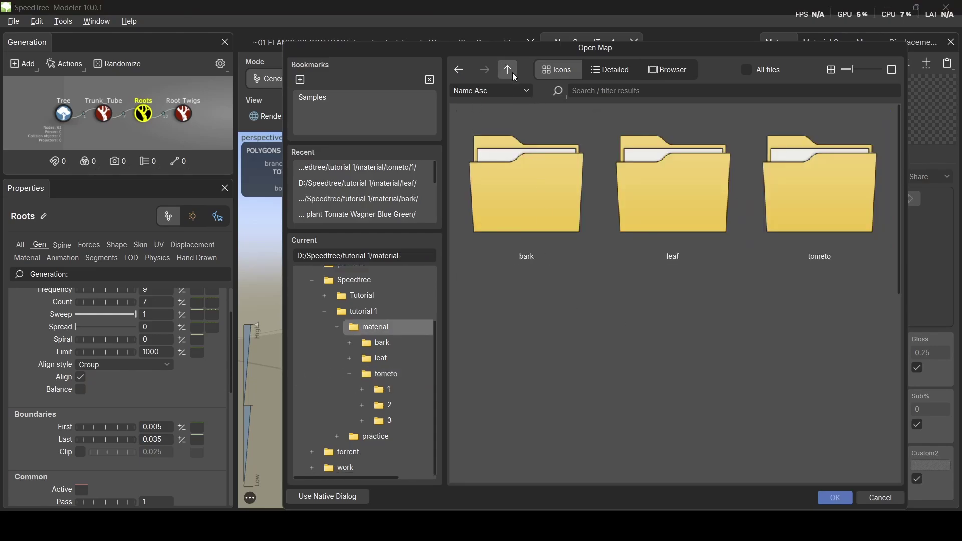
{"action": "double_click", "coordinate": [507, 185]}
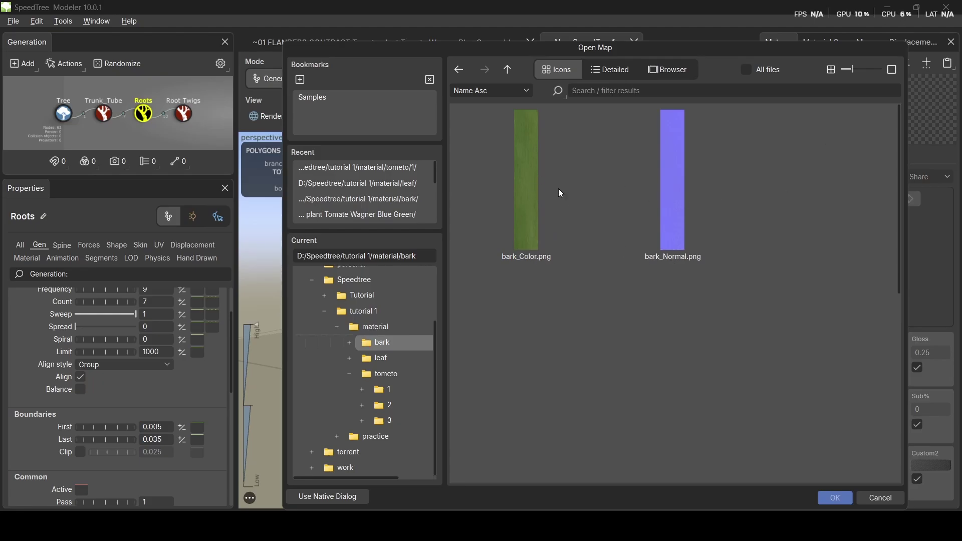
{"action": "double_click", "coordinate": [518, 203]}
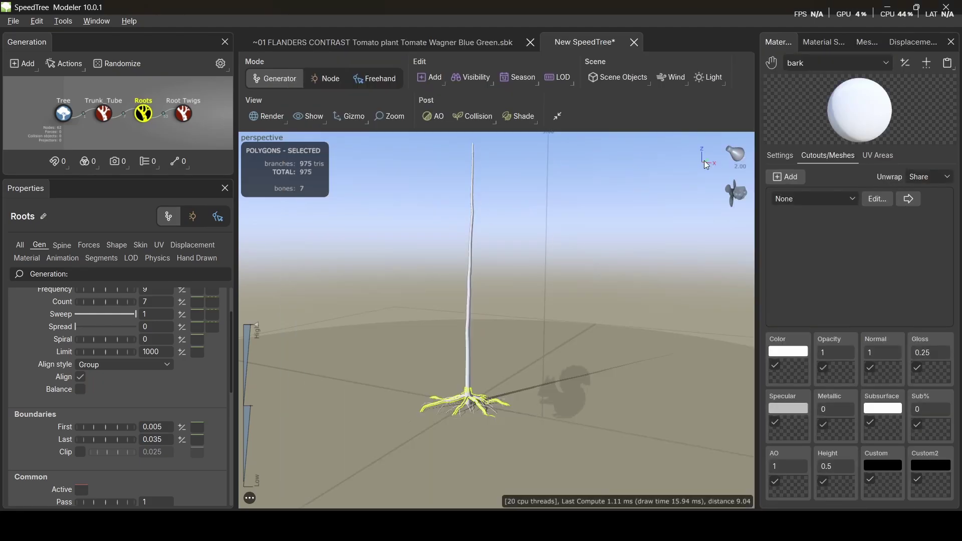
- Load bark_Color.png as the bark material's color map, together with the other maps detected for it
{"action": "left_click", "coordinate": [790, 374]}
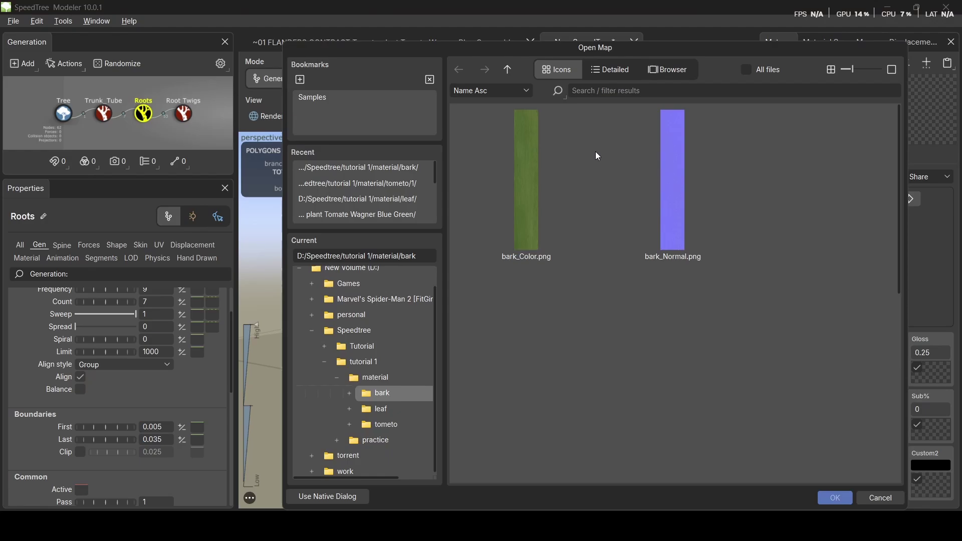
{"action": "double_click", "coordinate": [540, 180]}
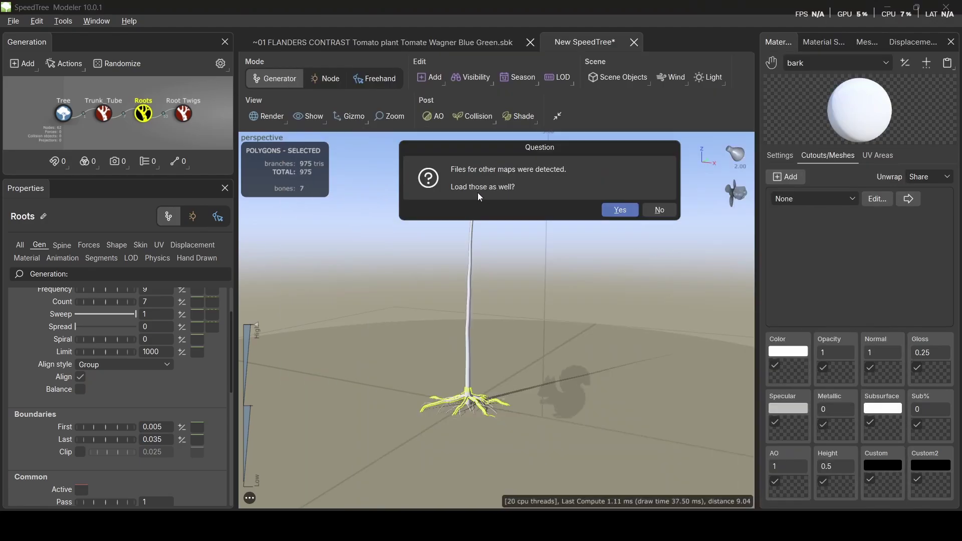
{"action": "left_click", "coordinate": [621, 210]}
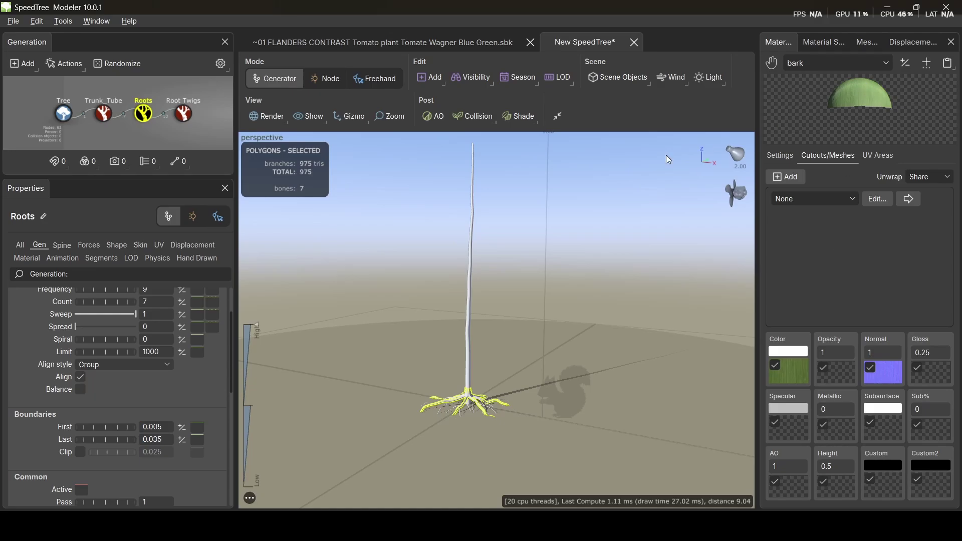
{"action": "left_click_drag", "start_coordinate": [899, 101], "coordinate": [814, 119]}
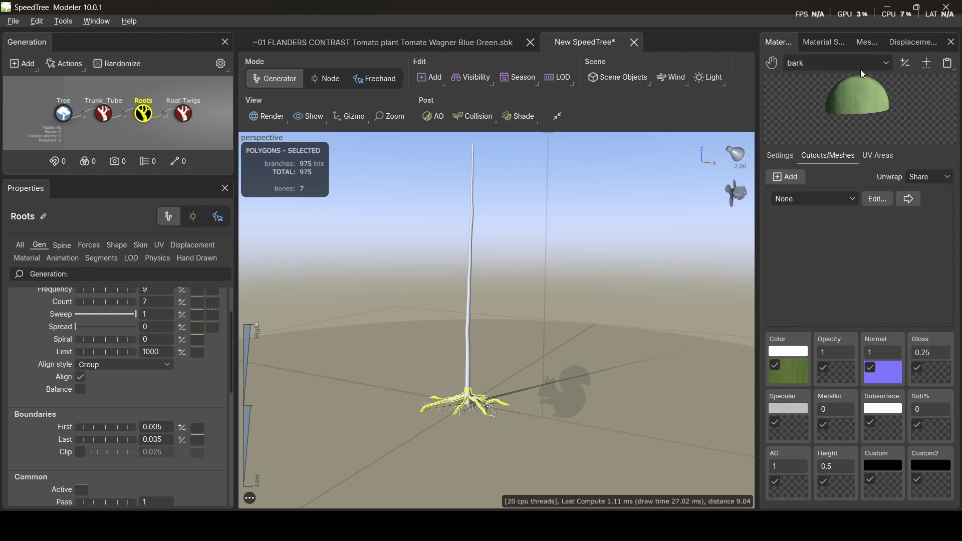
{"action": "left_click", "coordinate": [926, 63]}
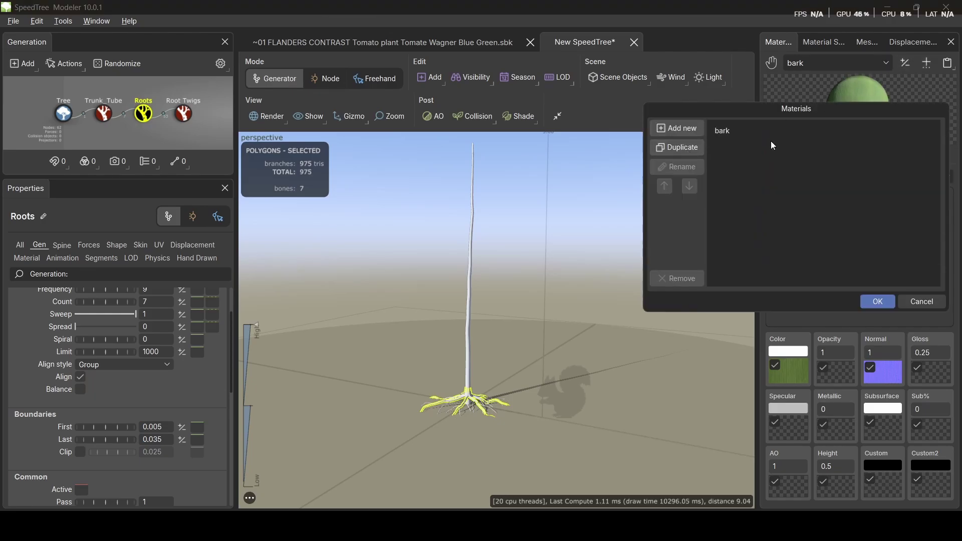
{"action": "left_click", "coordinate": [732, 133]}
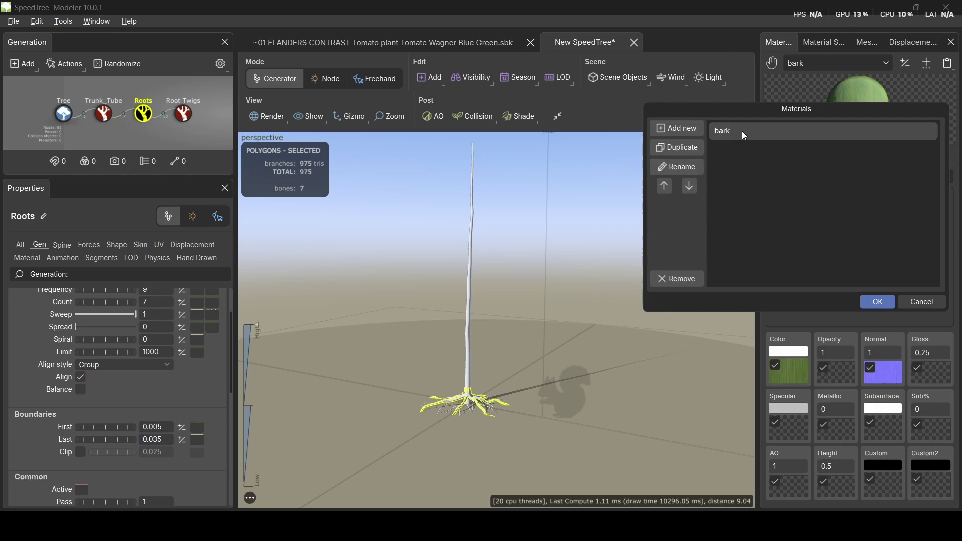
{"action": "left_click", "coordinate": [886, 302]}
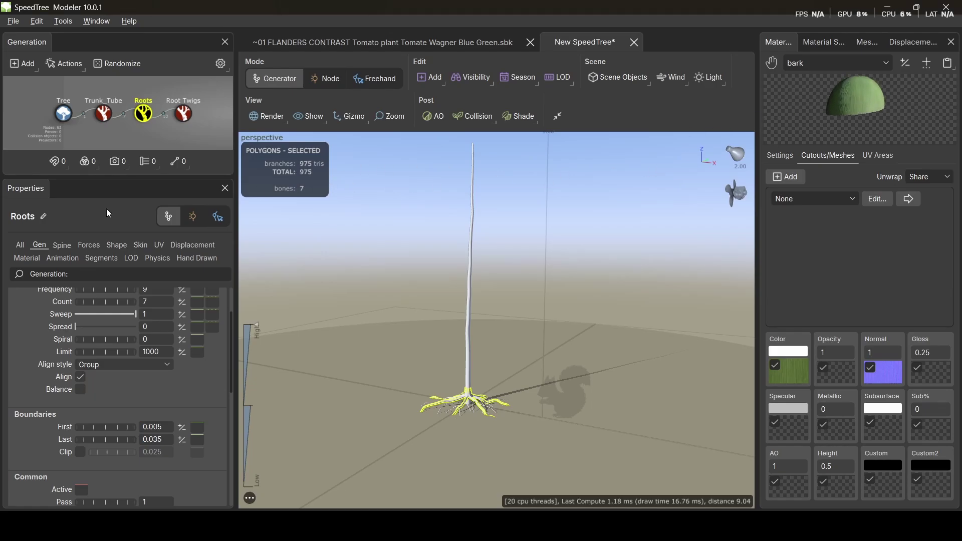
- Assign the bark material to the trunk tube in the viewport and clear the selection
{"action": "left_click", "coordinate": [28, 258]}
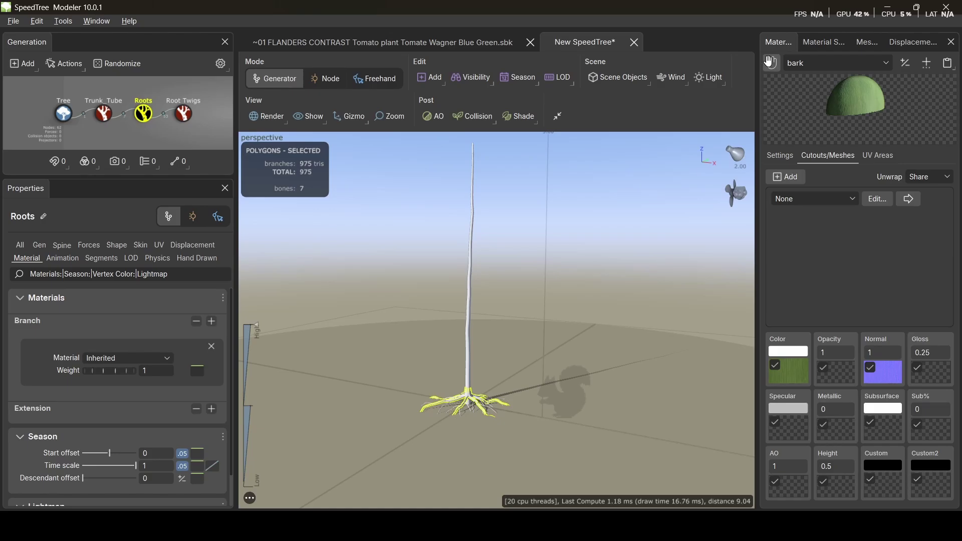
{"action": "left_click_drag", "start_coordinate": [772, 64], "coordinate": [471, 279]}
{"action": "left_click", "coordinate": [510, 421]}
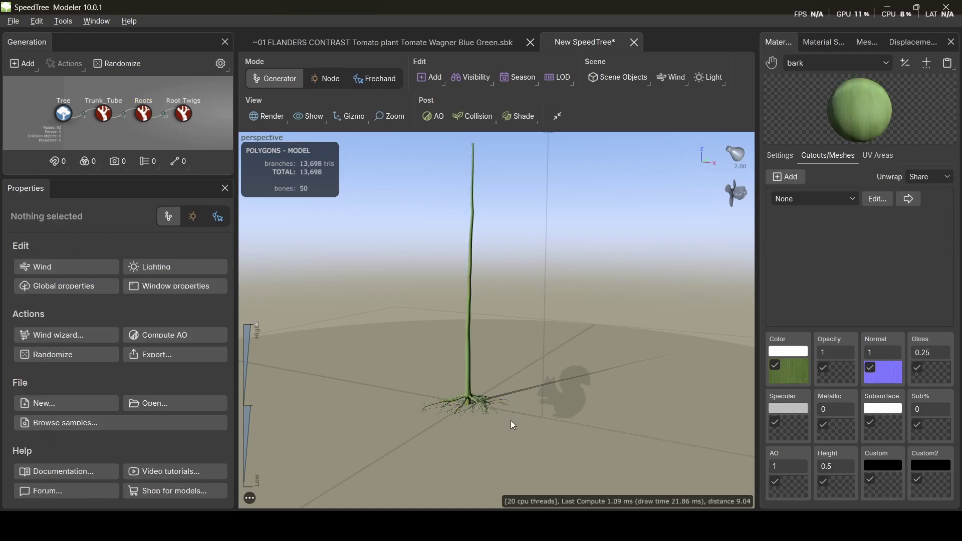
{"action": "left_click_drag", "start_coordinate": [510, 420], "coordinate": [539, 431]}
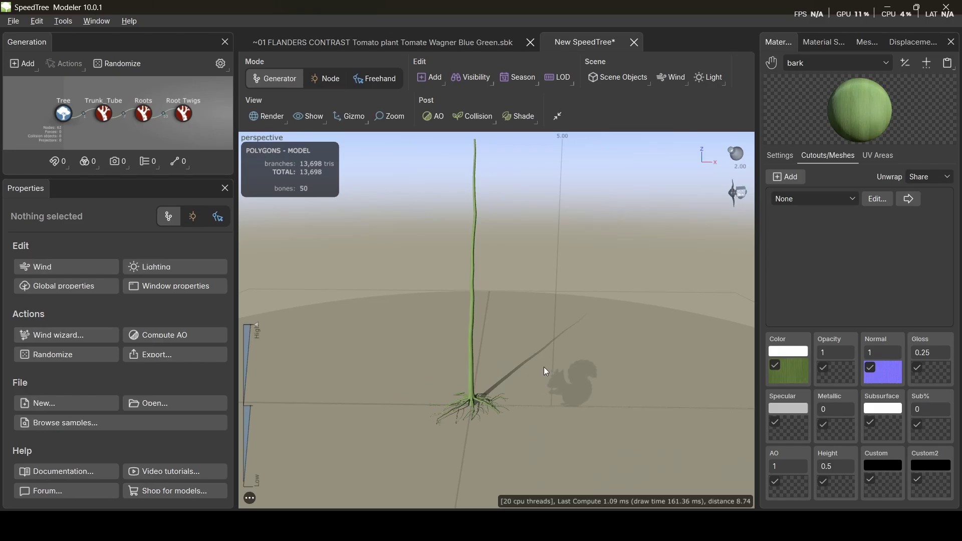
{"action": "left_click_drag", "start_coordinate": [485, 326], "coordinate": [498, 269]}
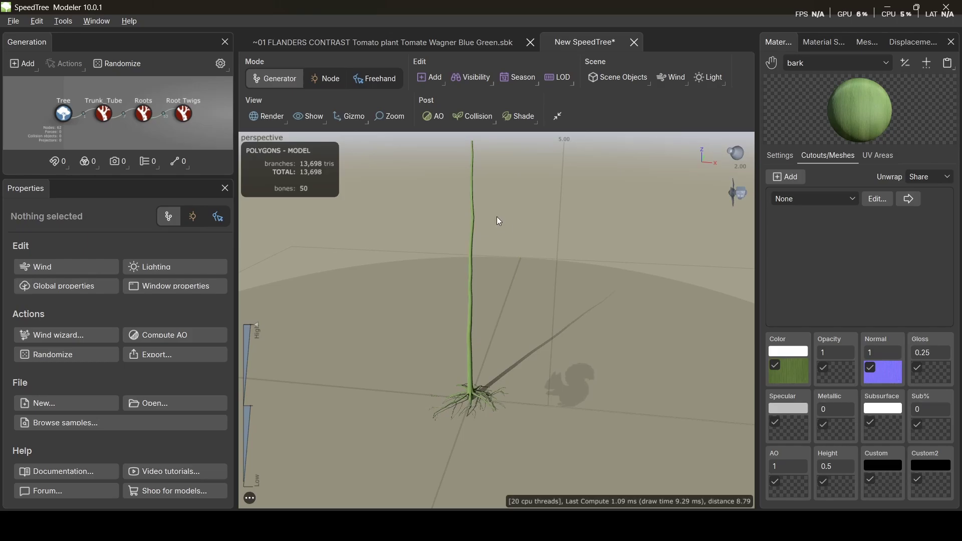
- Examine how the tube branches are arranged on the finished tomato plant file, and return to the new tree
{"action": "left_click", "coordinate": [468, 40]}
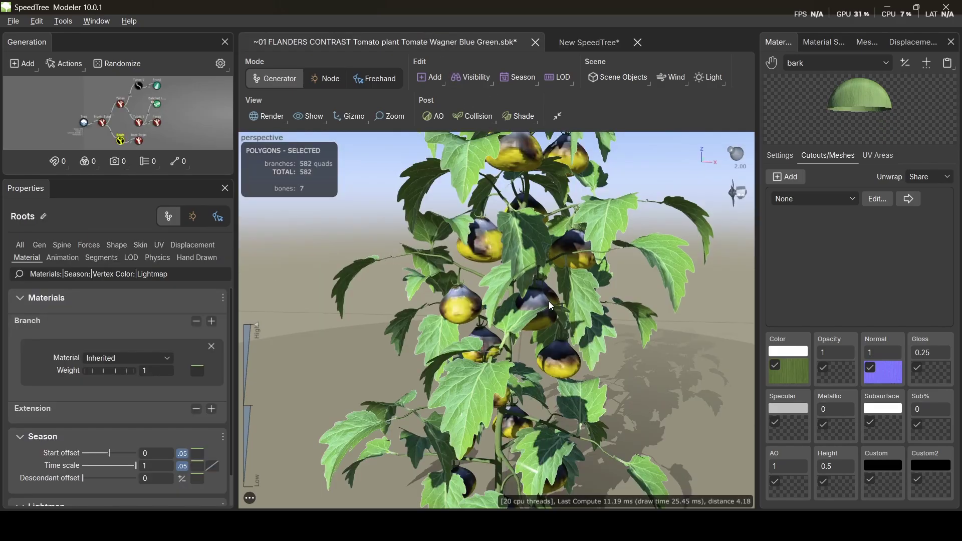
{"action": "left_click_drag", "start_coordinate": [549, 301], "coordinate": [467, 303]}
{"action": "left_click", "coordinate": [452, 244]}
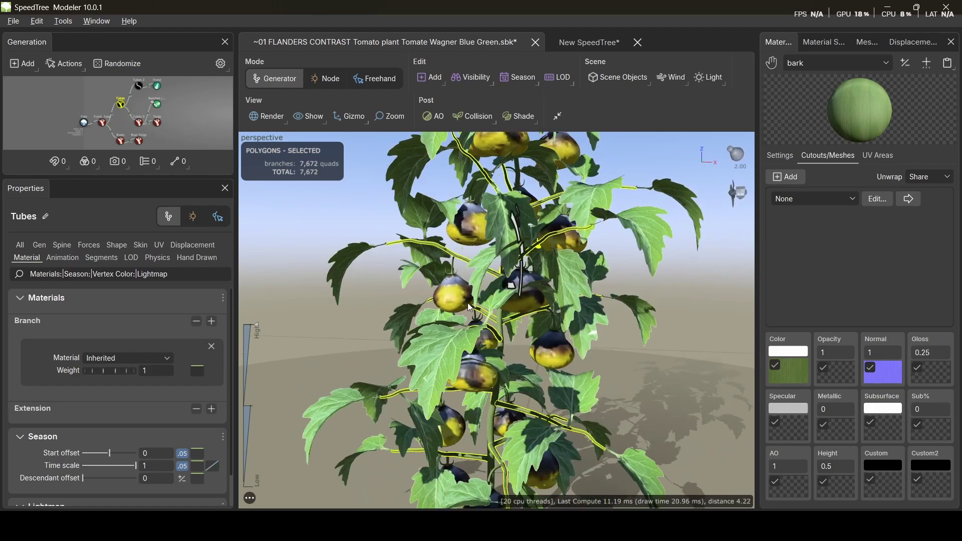
{"action": "left_click", "coordinate": [590, 43]}
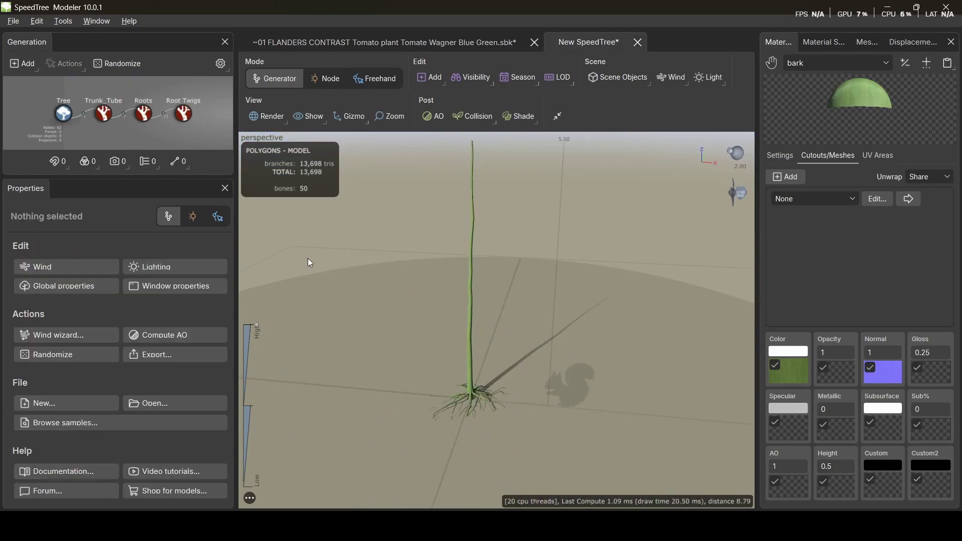
- Add the Tubes branch geometry to the Trunk_Tube generator
{"action": "left_click", "coordinate": [103, 116]}
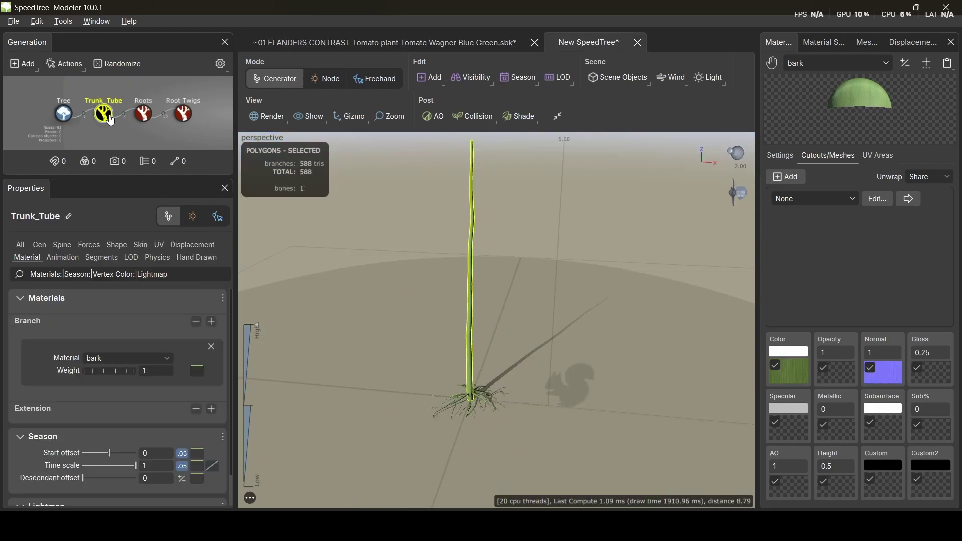
{"action": "right_click", "coordinate": [100, 119]}
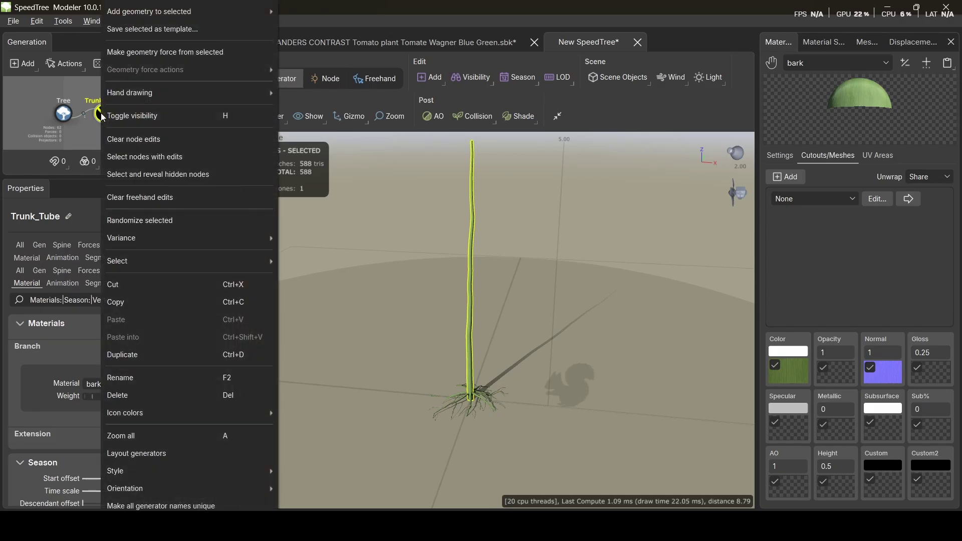
{"action": "mouse_move", "coordinate": [238, 13]}
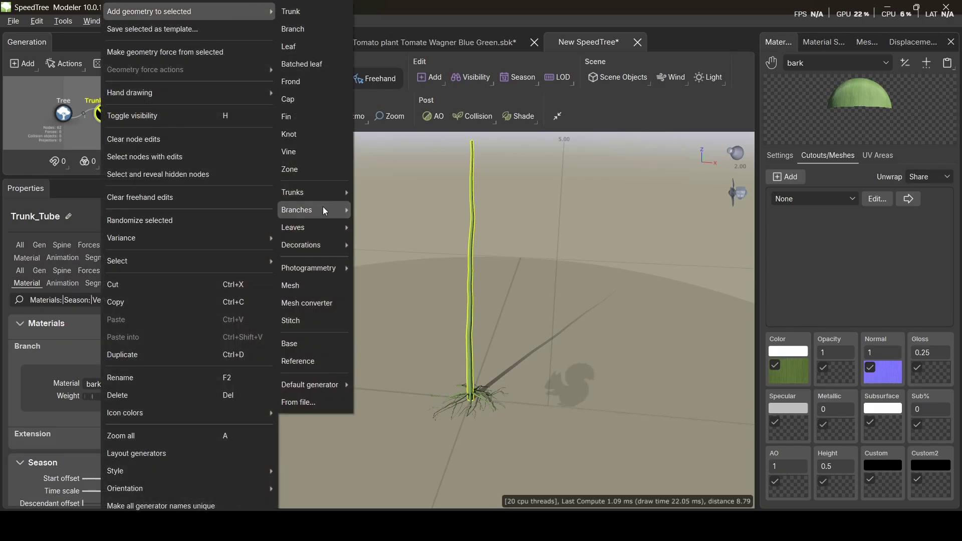
{"action": "mouse_move", "coordinate": [323, 210]}
{"action": "left_click", "coordinate": [392, 304]}
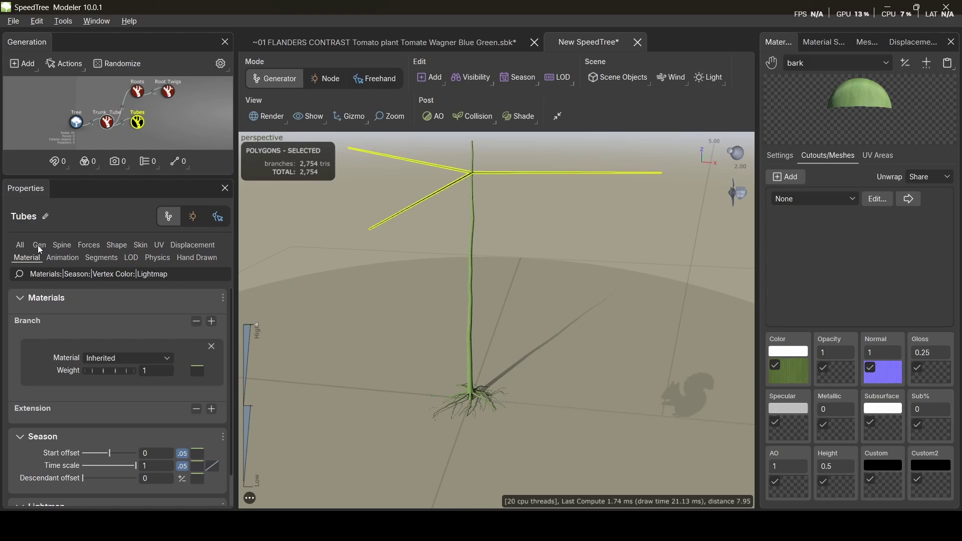
{"action": "left_click_drag", "start_coordinate": [504, 219], "coordinate": [520, 195]}
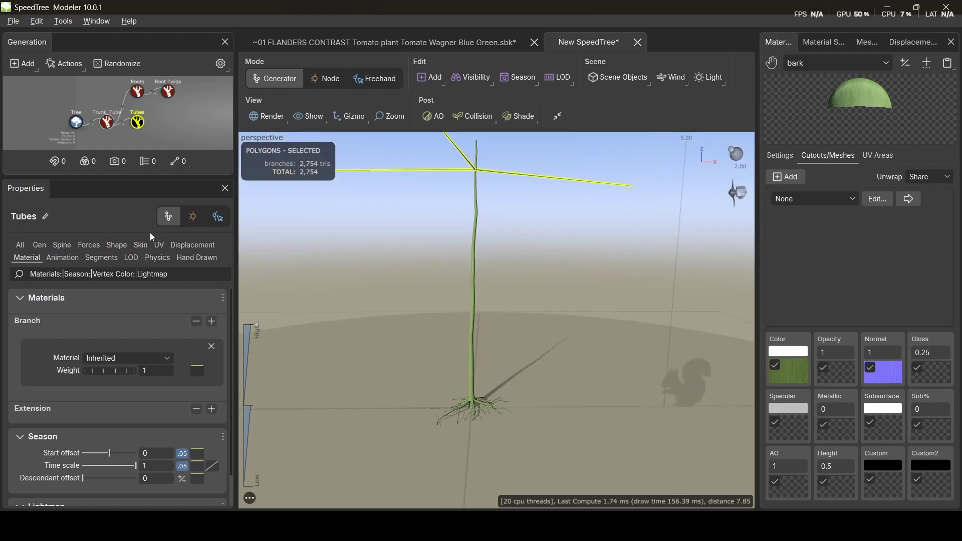
- Set the Tubes generator's interval frequency to 16
{"action": "left_click", "coordinate": [38, 245]}
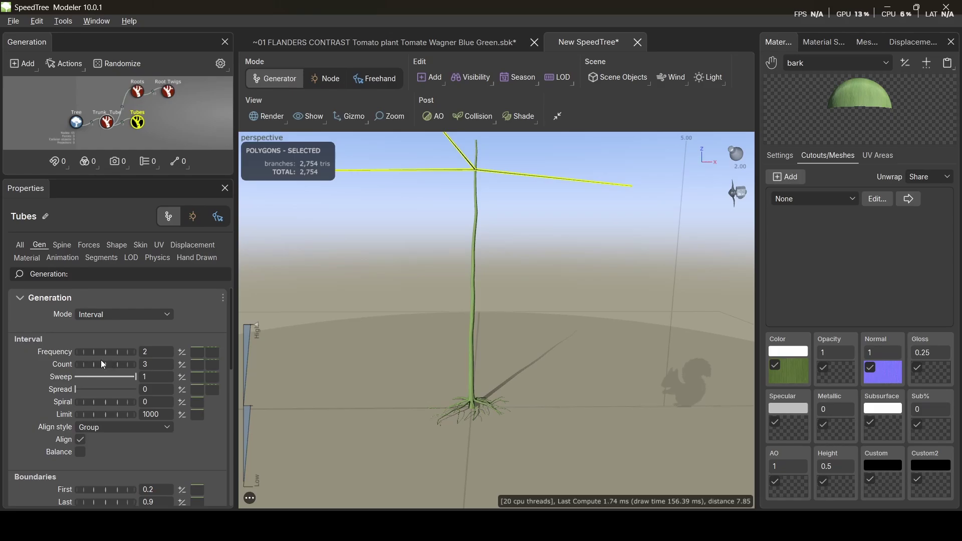
{"action": "left_click", "coordinate": [153, 352]}
{"action": "type", "text": "16"}
{"action": "key", "text": "Return"}
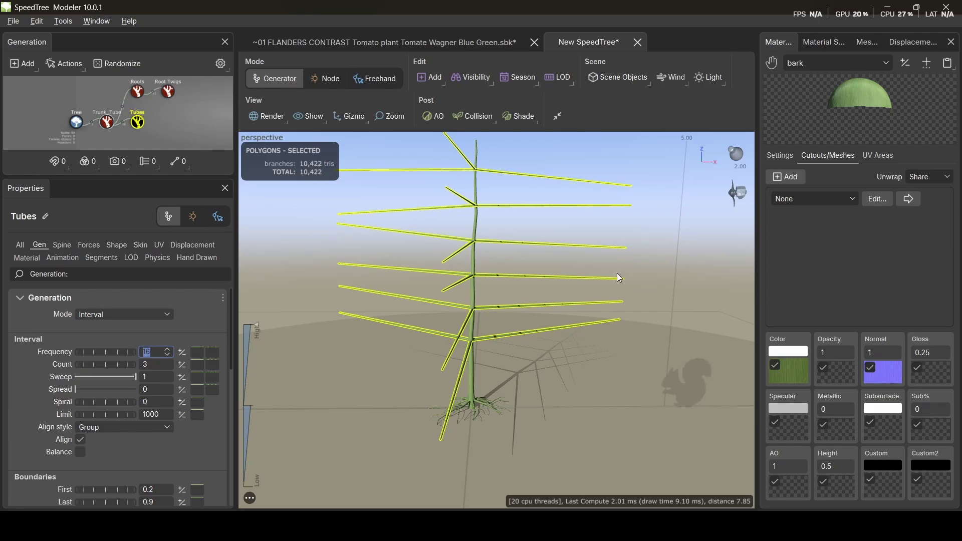
- Set the Tubes generator's interval spread to 0.5 and its spiral to 2
{"action": "left_click_drag", "start_coordinate": [617, 273], "coordinate": [463, 302]}
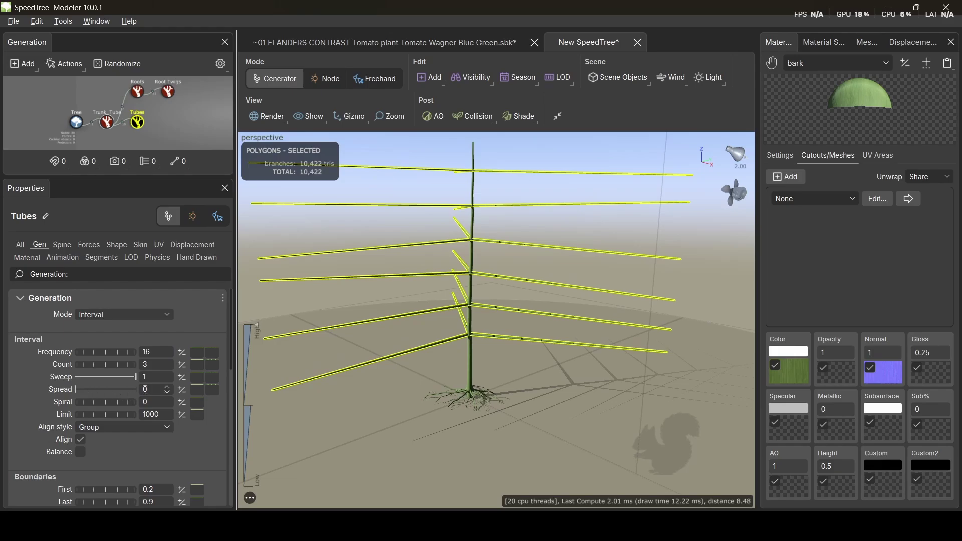
{"action": "left_click", "coordinate": [149, 390]}
{"action": "type", "text": ".5"}
{"action": "key", "text": "Return"}
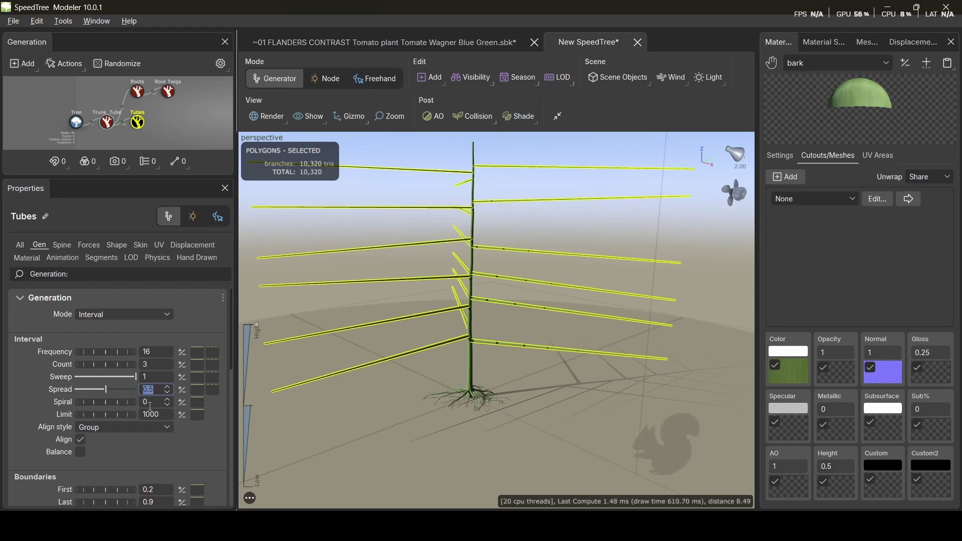
{"action": "left_click", "coordinate": [156, 401]}
{"action": "type", "text": "2"}
{"action": "key", "text": "Return"}
{"action": "left_click_drag", "start_coordinate": [494, 305], "coordinate": [545, 311]}
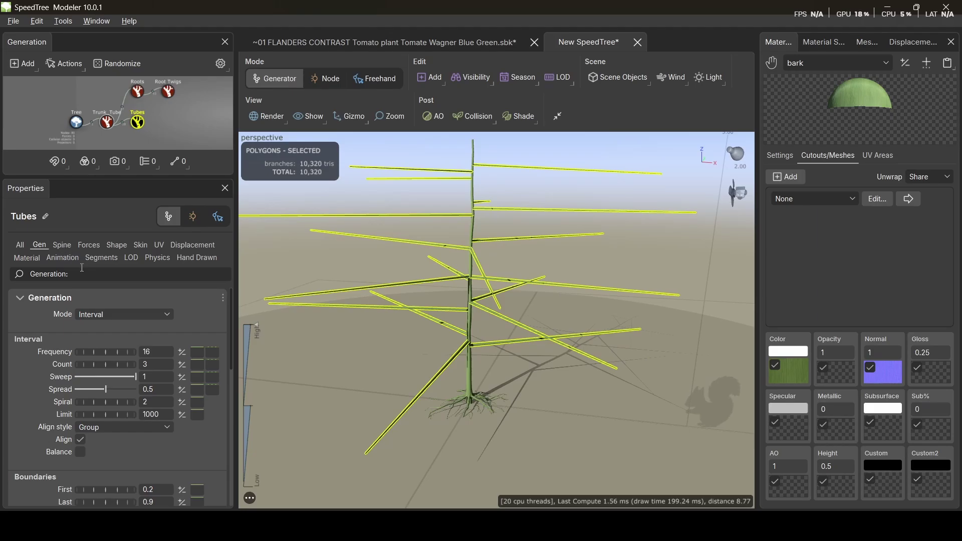
- Raise the Tubes generator's Last boundary to 1.08 so branches reach the trunk's tip
{"action": "scroll", "coordinate": [122, 334], "scroll_direction": "down", "scroll_amount": 3}
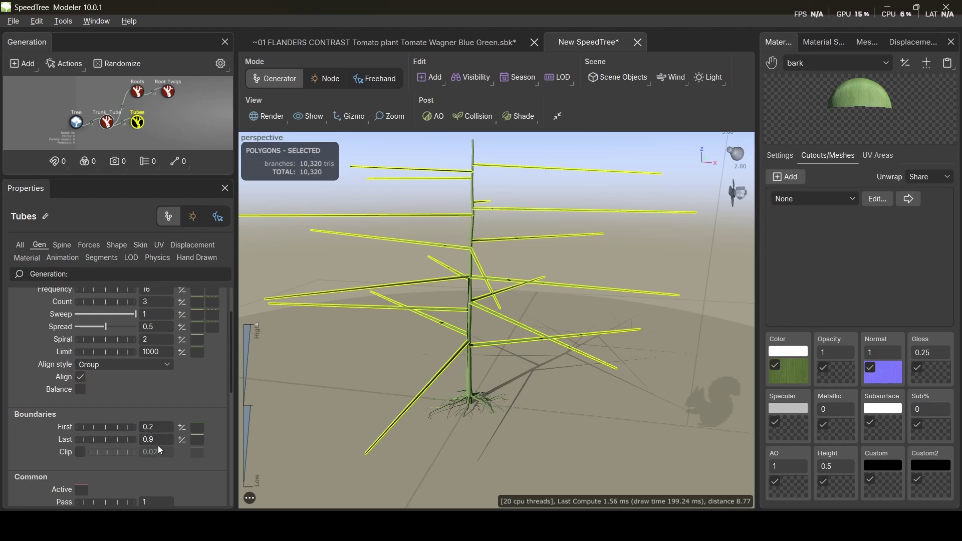
{"action": "left_click_drag", "start_coordinate": [107, 439], "coordinate": [117, 440]}
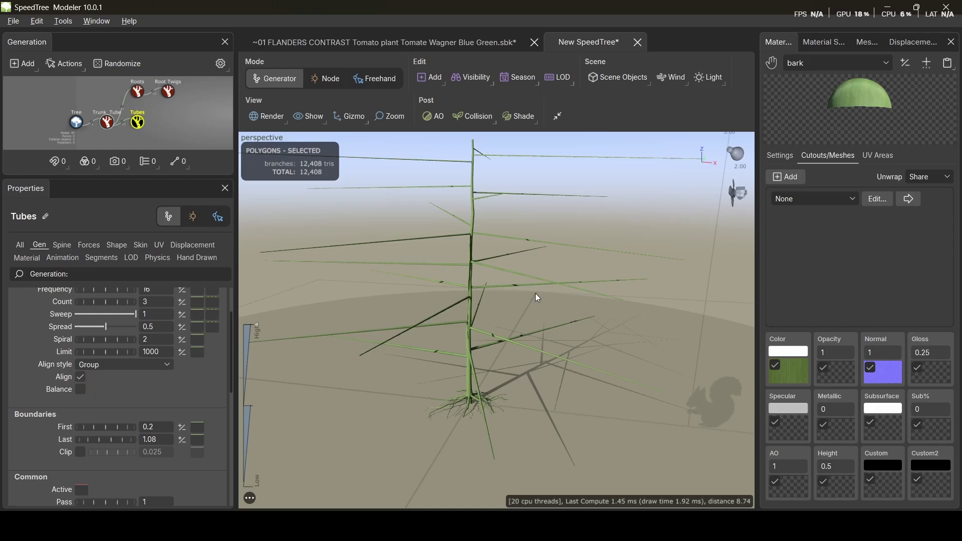
{"action": "left_click_drag", "start_coordinate": [484, 248], "coordinate": [424, 248]}
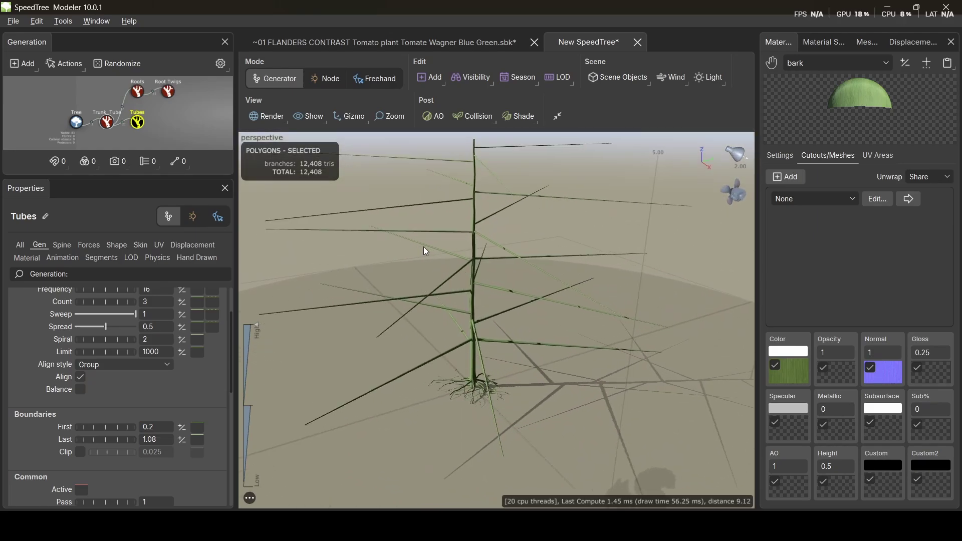
- Set the Tubes spine length to 0 percent of parent and an absolute length of 1
{"action": "left_click", "coordinate": [61, 244]}
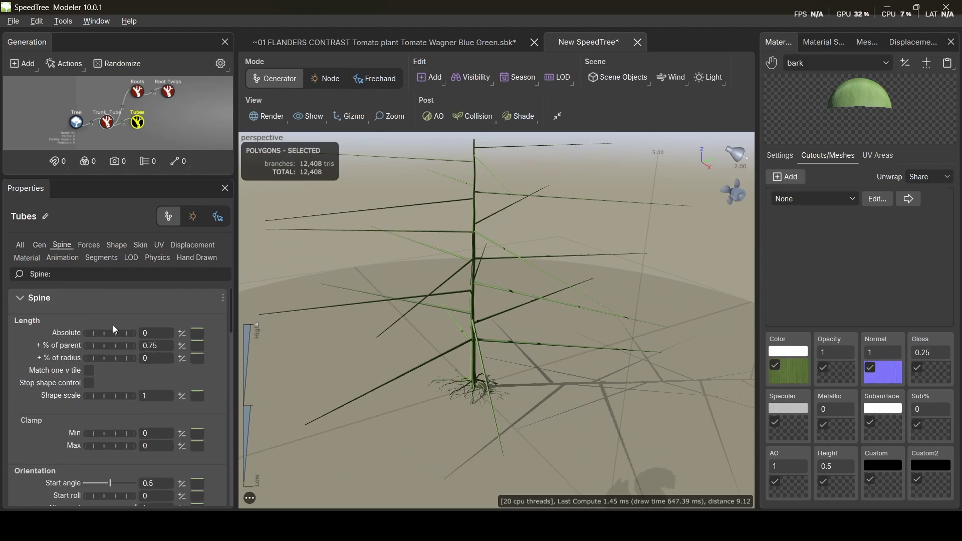
{"action": "double_click", "coordinate": [159, 345]}
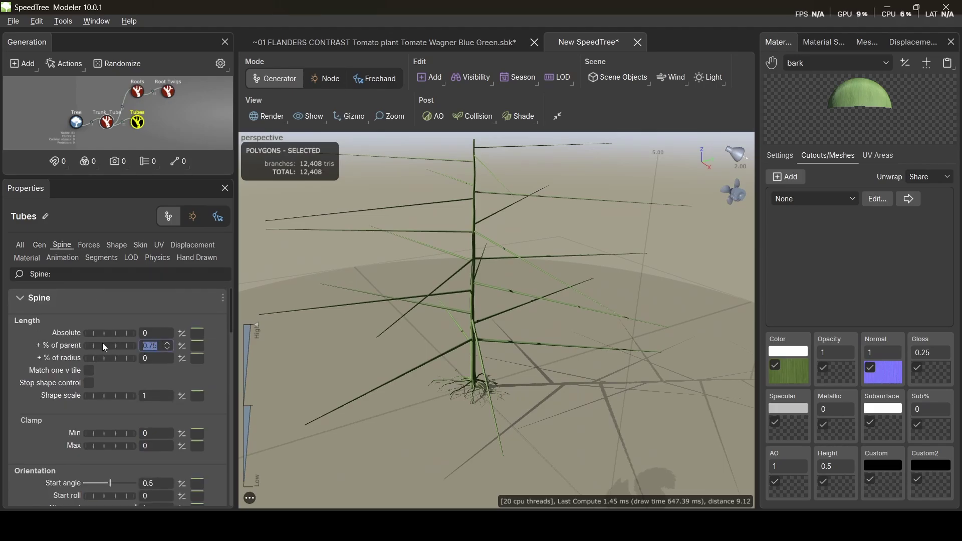
{"action": "type", "text": "0"}
{"action": "key", "text": "Return"}
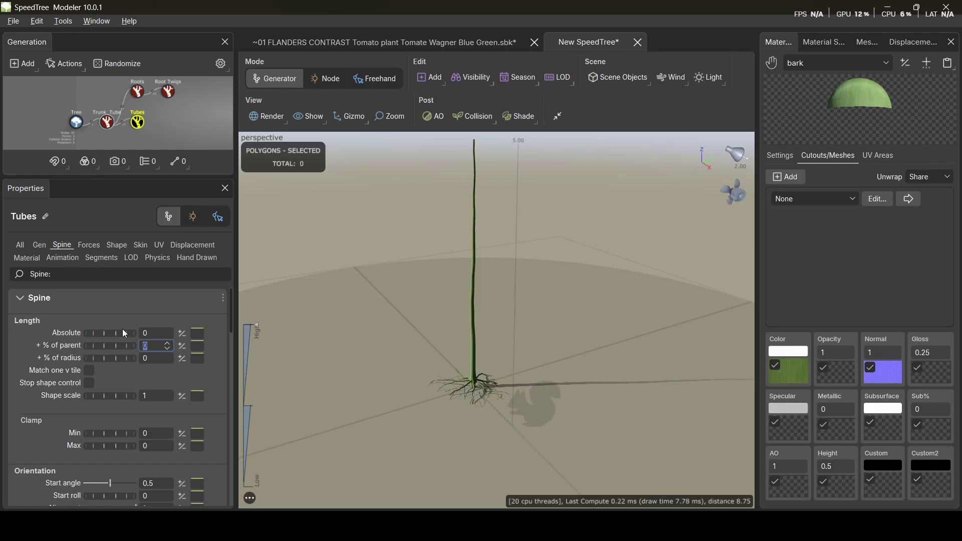
{"action": "double_click", "coordinate": [153, 333]}
{"action": "type", "text": "1"}
{"action": "key", "text": "Return"}
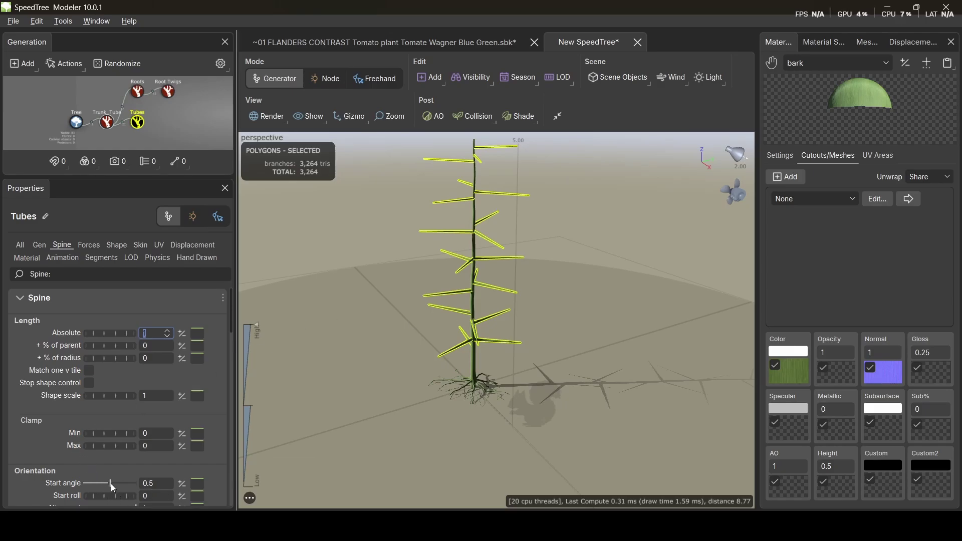
- Set the Tubes spine's start angle to 0.2
{"action": "left_click_drag", "start_coordinate": [111, 483], "coordinate": [94, 482]}
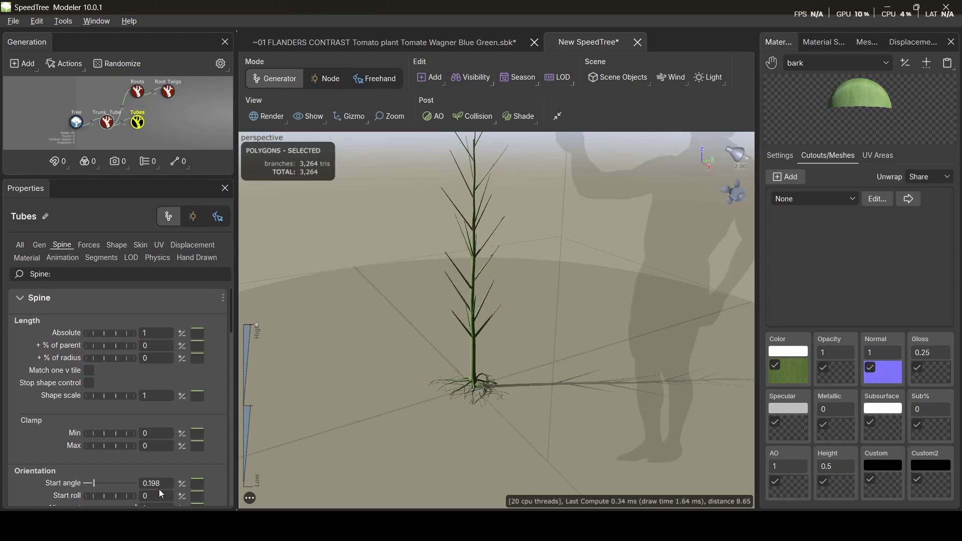
{"action": "left_click_drag", "start_coordinate": [162, 484], "coordinate": [100, 481]}
{"action": "type", "text": "1"}
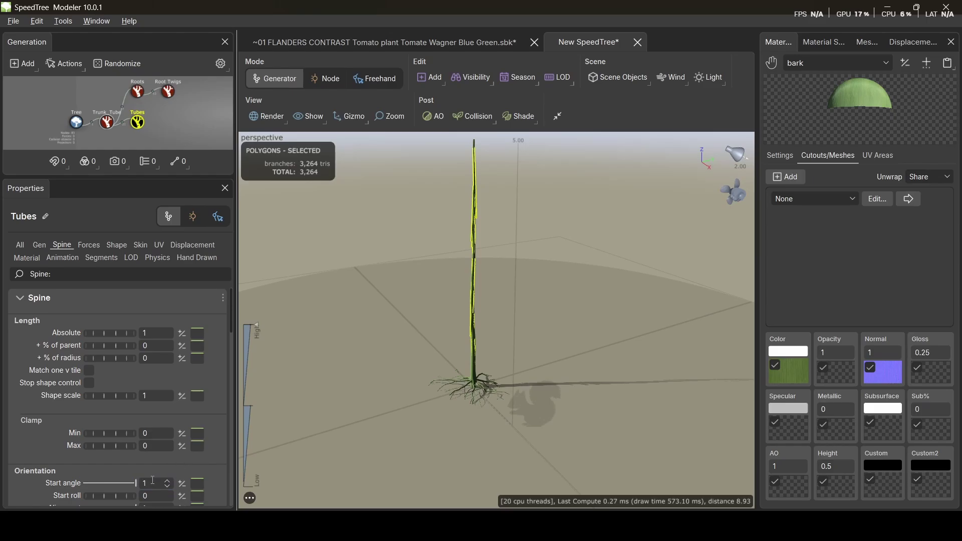
{"action": "left_click_drag", "start_coordinate": [153, 480], "coordinate": [123, 481]}
{"action": "type", "text": "0.2"}
{"action": "key", "text": "Return"}
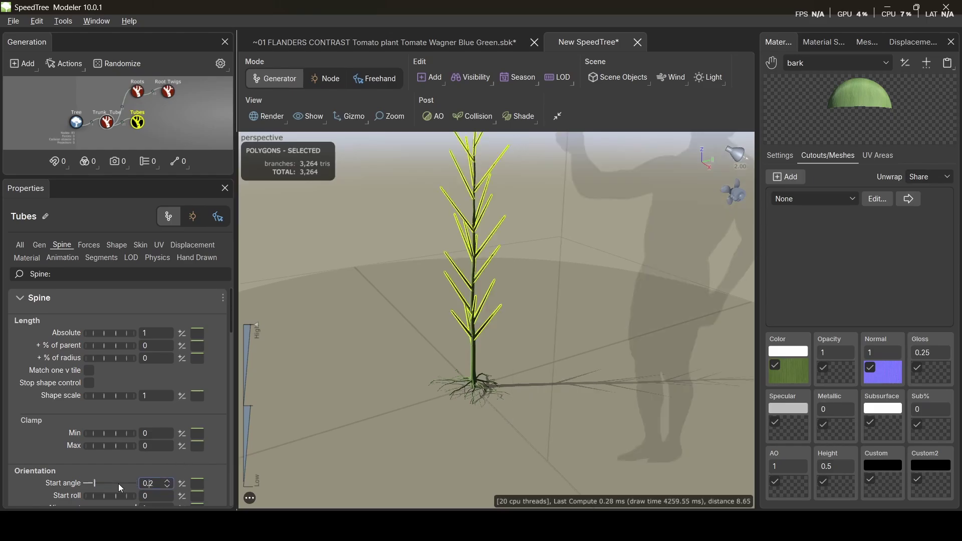
- Slope the start angle's parent curve from about 0.386 at its first point down to about 0.174 at its last point
{"action": "left_click", "coordinate": [197, 484]}
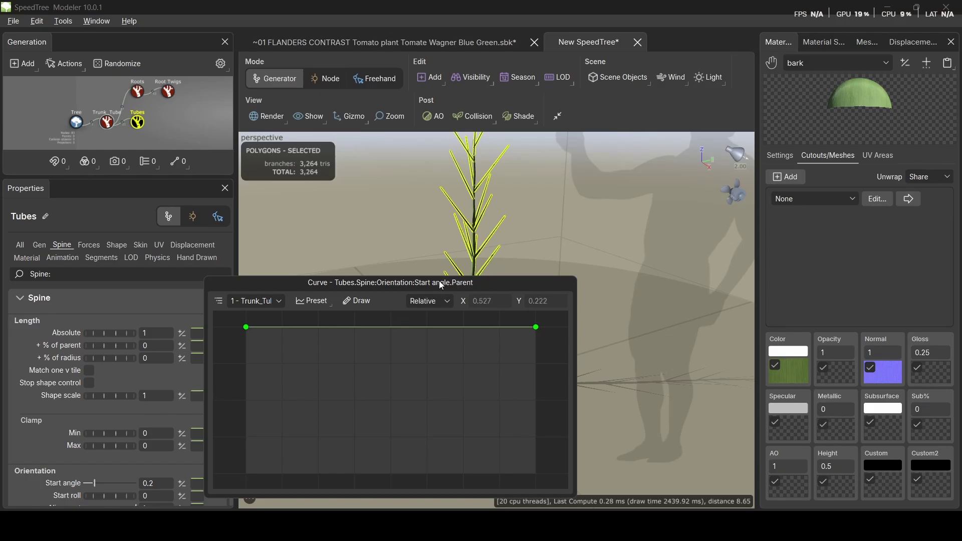
{"action": "left_click_drag", "start_coordinate": [441, 286], "coordinate": [255, 256]}
{"action": "scroll", "coordinate": [235, 355], "scroll_direction": "down", "scroll_amount": 3}
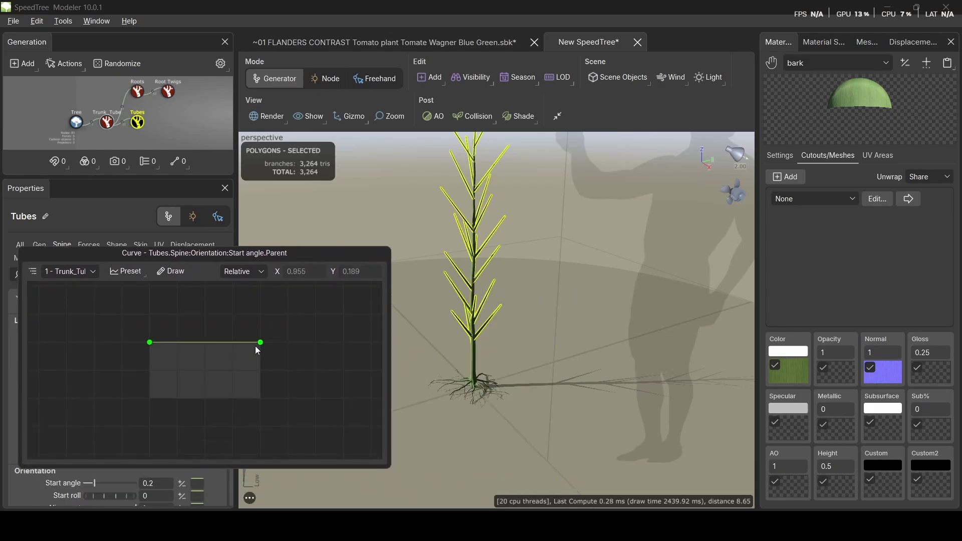
{"action": "scroll", "coordinate": [206, 356], "scroll_direction": "up", "scroll_amount": 3}
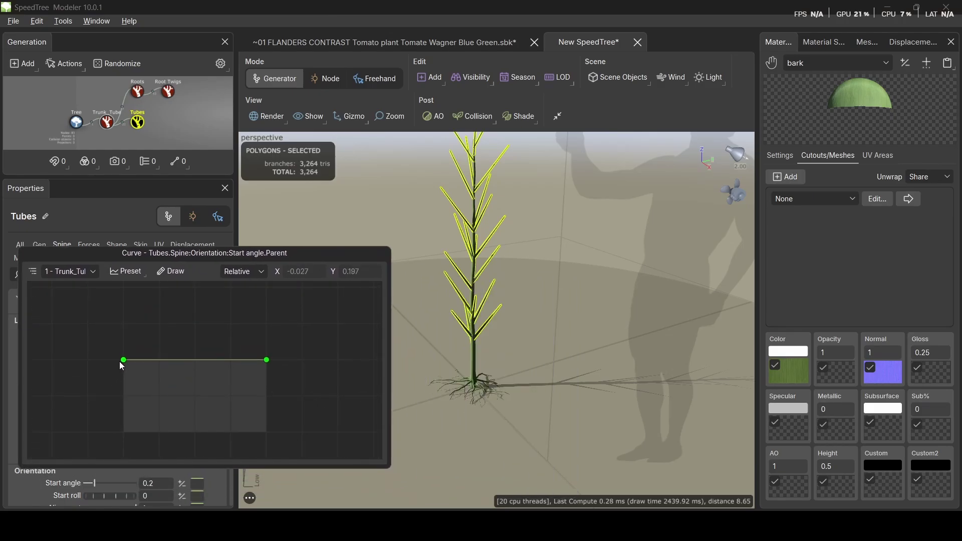
{"action": "left_click_drag", "start_coordinate": [121, 365], "coordinate": [121, 295]}
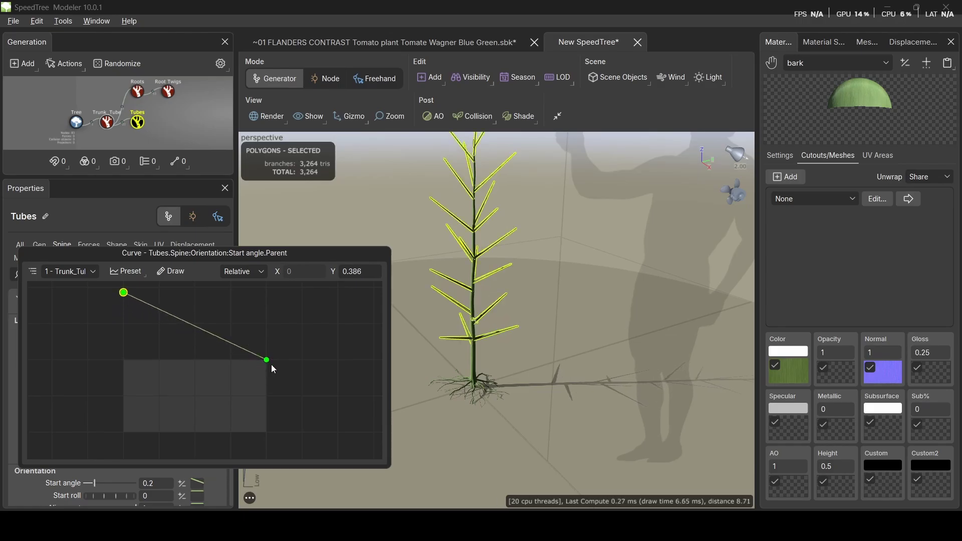
{"action": "left_click_drag", "start_coordinate": [269, 363], "coordinate": [270, 373]}
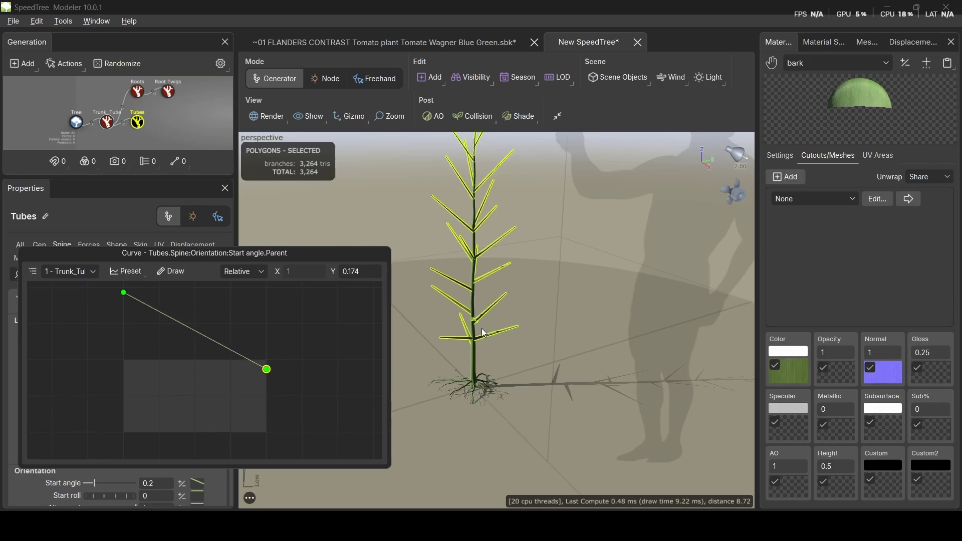
{"action": "left_click", "coordinate": [547, 374]}
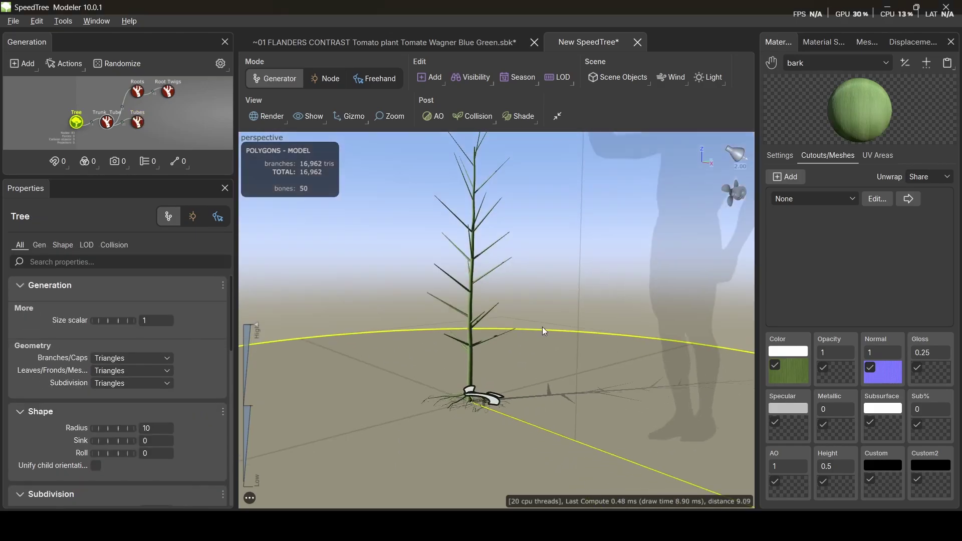
{"action": "mouse_move", "coordinate": [542, 327]}
{"action": "left_mouse_down"}
{"action": "mouse_move", "coordinate": [591, 308]}
{"action": "mouse_move", "coordinate": [492, 317]}
{"action": "mouse_move", "coordinate": [600, 316]}
{"action": "mouse_move", "coordinate": [551, 329]}
{"action": "left_mouse_up"}
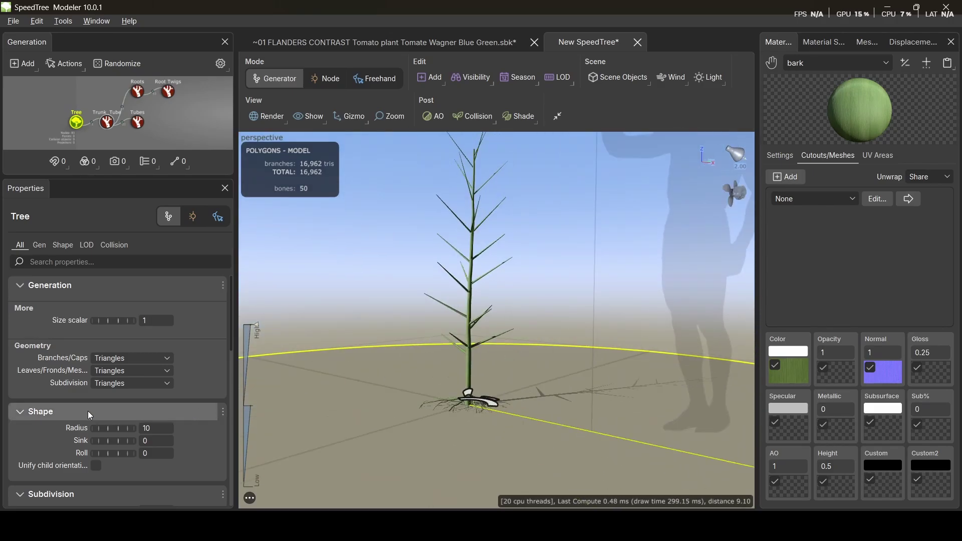
- Select the Tubes branches and set their spine gravity to 0.02
{"action": "scroll", "coordinate": [87, 410], "scroll_direction": "down", "scroll_amount": 5}
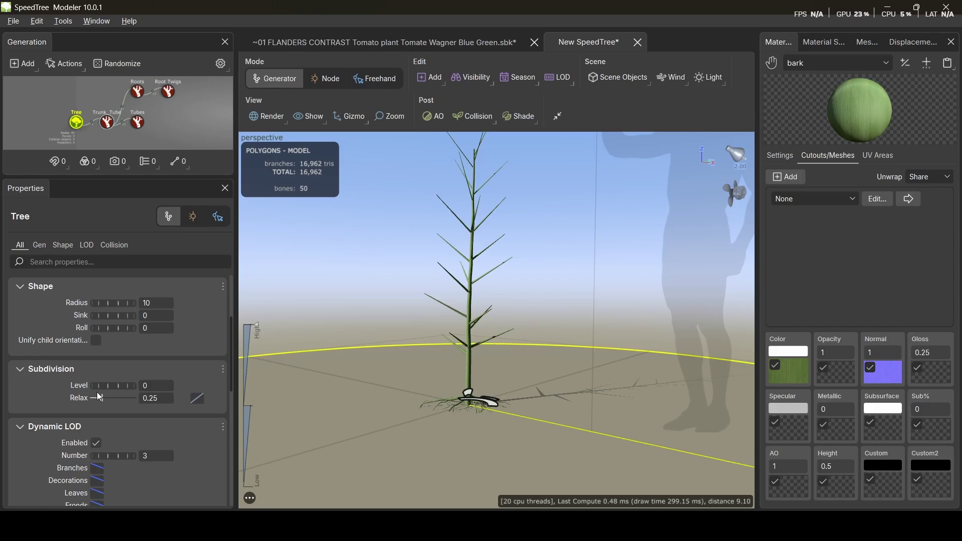
{"action": "scroll", "coordinate": [71, 324], "scroll_direction": "up", "scroll_amount": 5}
{"action": "left_click", "coordinate": [462, 280]}
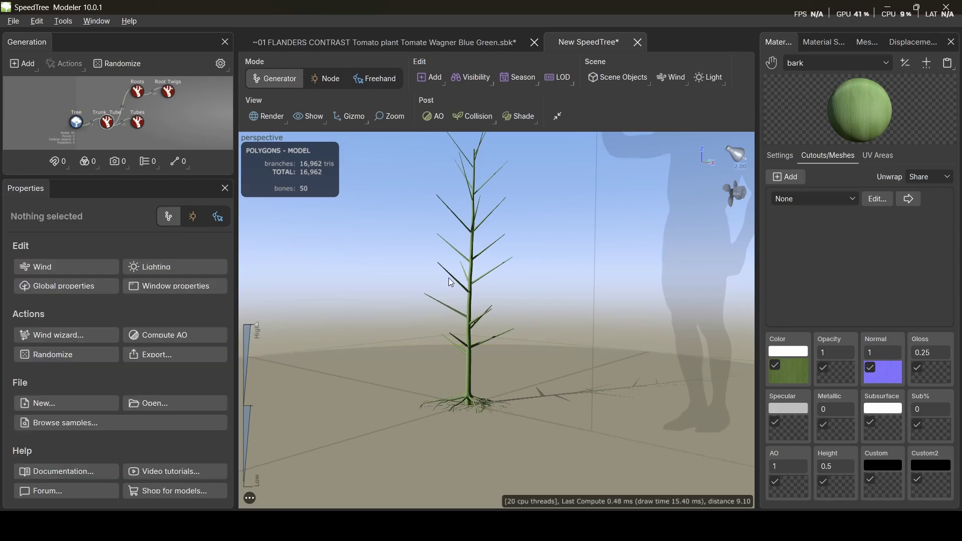
{"action": "left_click", "coordinate": [457, 279]}
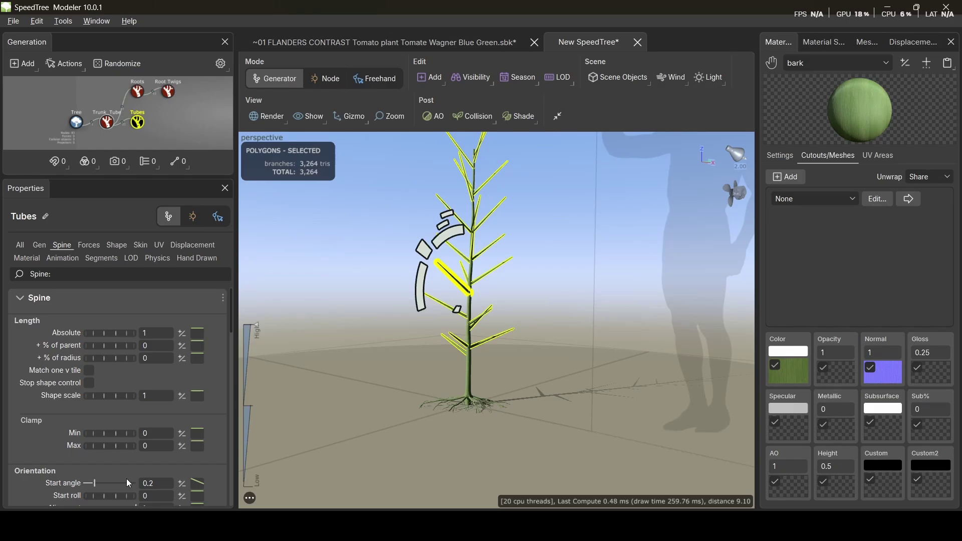
{"action": "scroll", "coordinate": [148, 467], "scroll_direction": "down", "scroll_amount": 5}
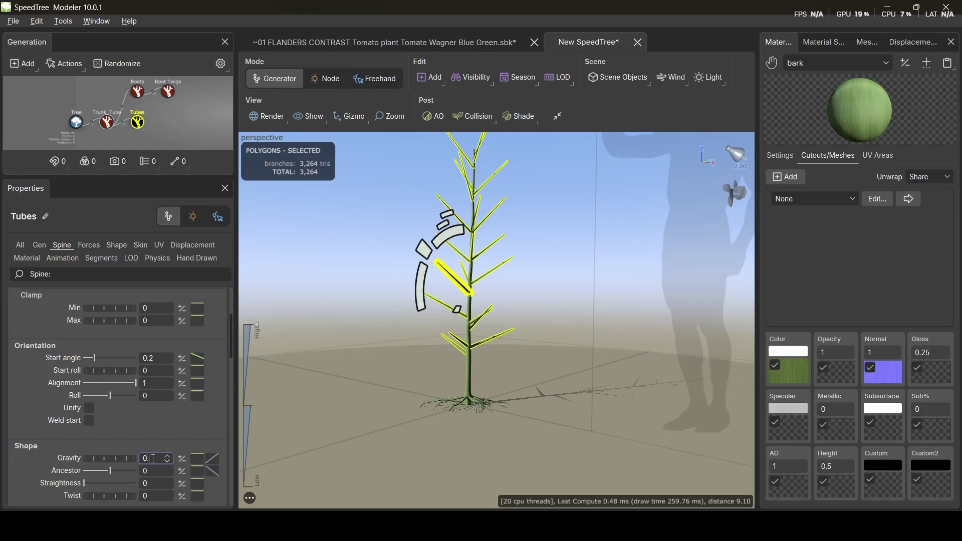
{"action": "key", "text": "Return"}
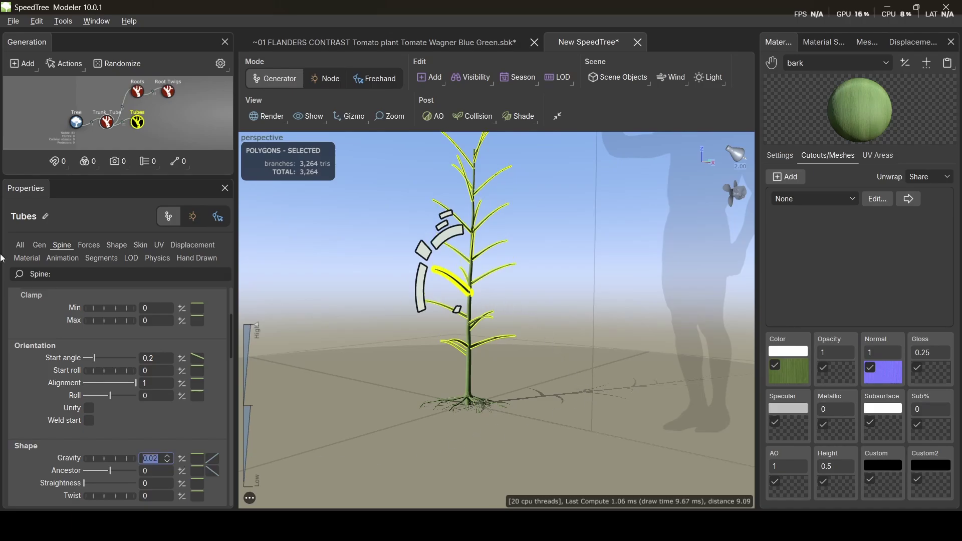
- Add a small amount of late noise to the Tubes spine to make the branches slightly wavy
{"action": "scroll", "coordinate": [127, 396], "scroll_direction": "down", "scroll_amount": 10}
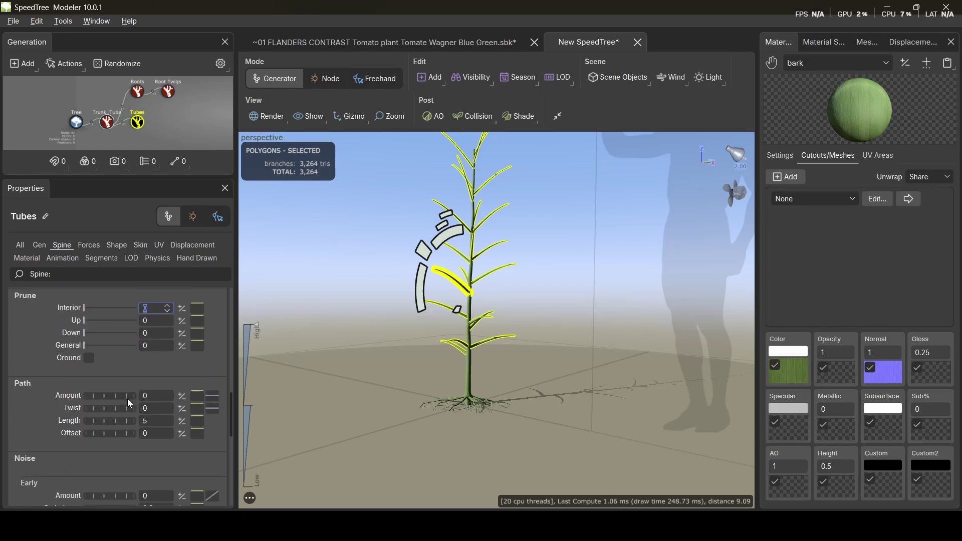
{"action": "scroll", "coordinate": [127, 398], "scroll_direction": "down", "scroll_amount": 5}
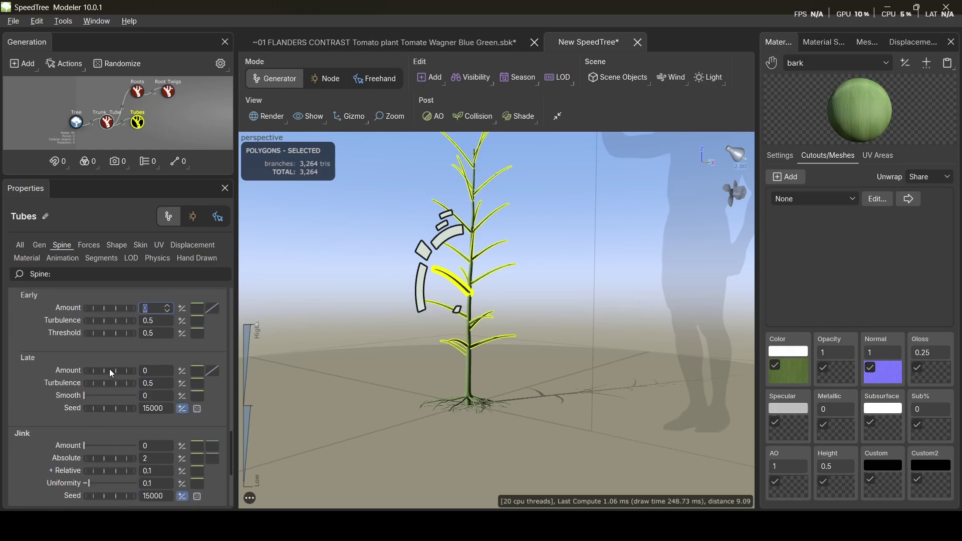
{"action": "left_click", "coordinate": [150, 371]}
{"action": "key", "text": "Return"}
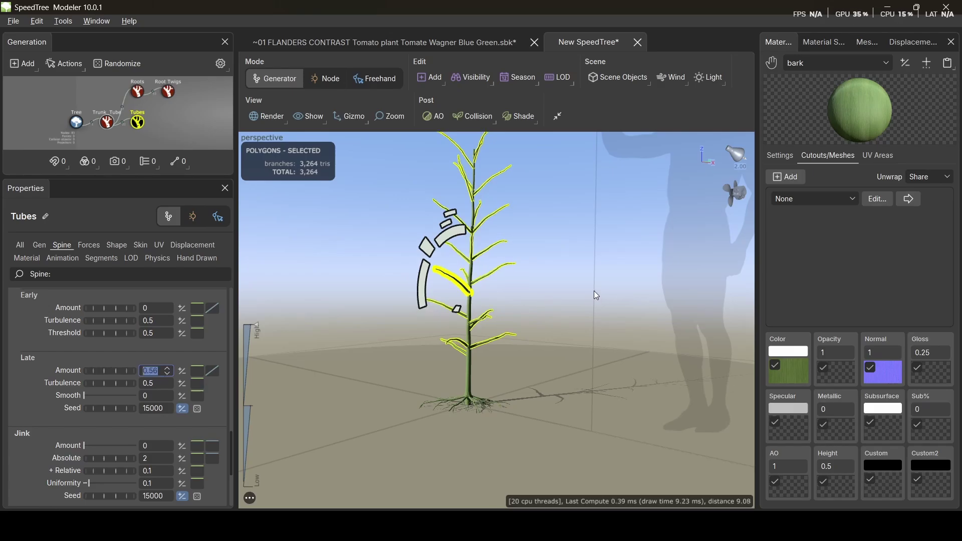
{"action": "left_click_drag", "start_coordinate": [568, 275], "coordinate": [600, 269]}
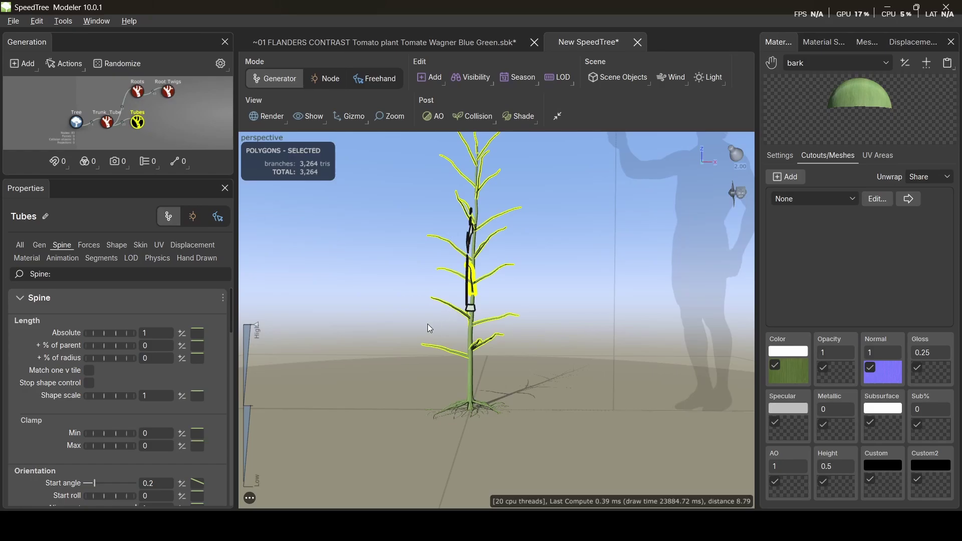
- Add a second level of Tubes branch geometry to the Tubes generator
{"action": "left_click_drag", "start_coordinate": [428, 324], "coordinate": [482, 282]}
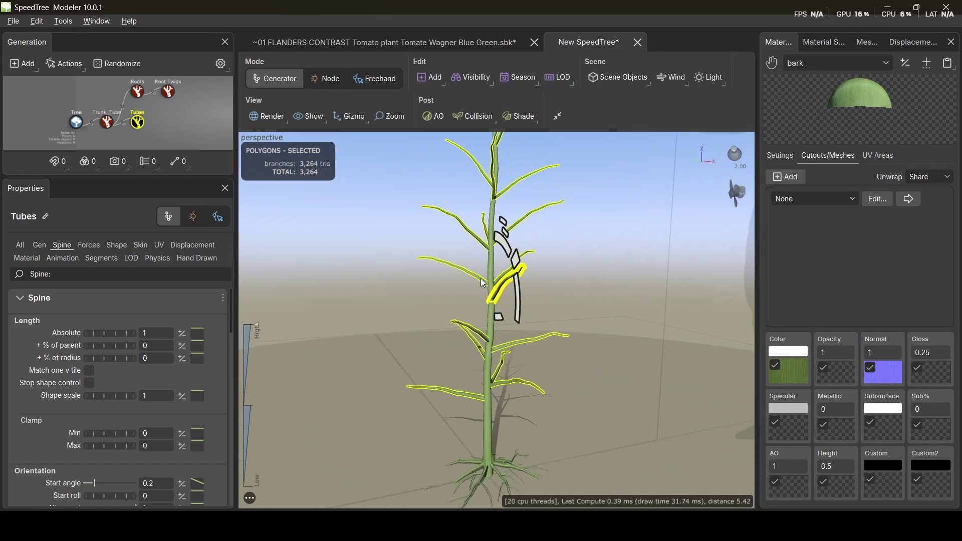
{"action": "right_click", "coordinate": [148, 126]}
{"action": "mouse_move", "coordinate": [290, 11]}
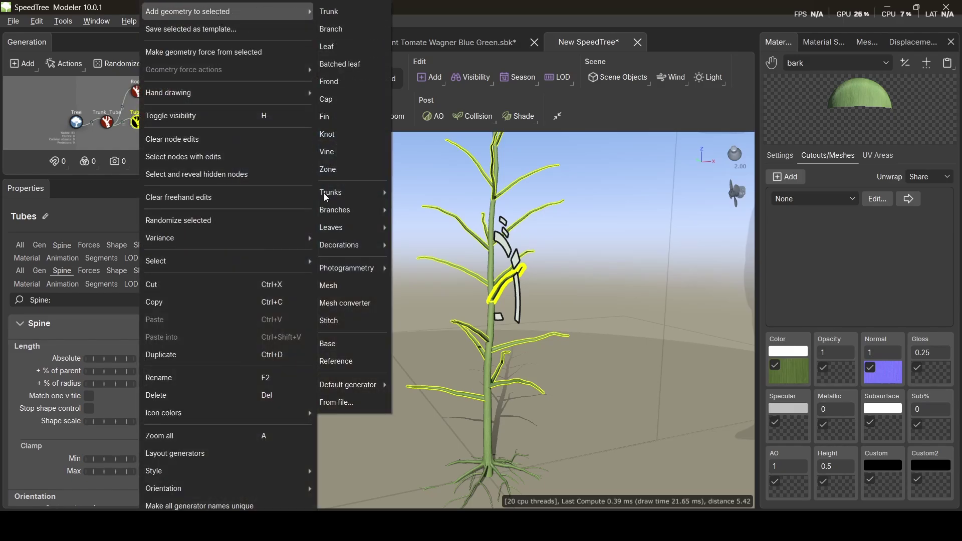
{"action": "mouse_move", "coordinate": [369, 210]}
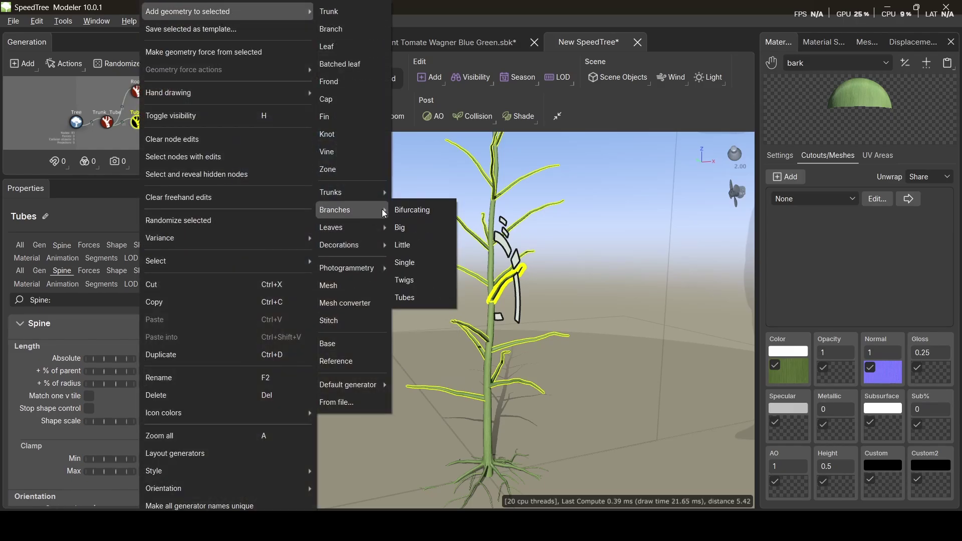
{"action": "left_click", "coordinate": [421, 305]}
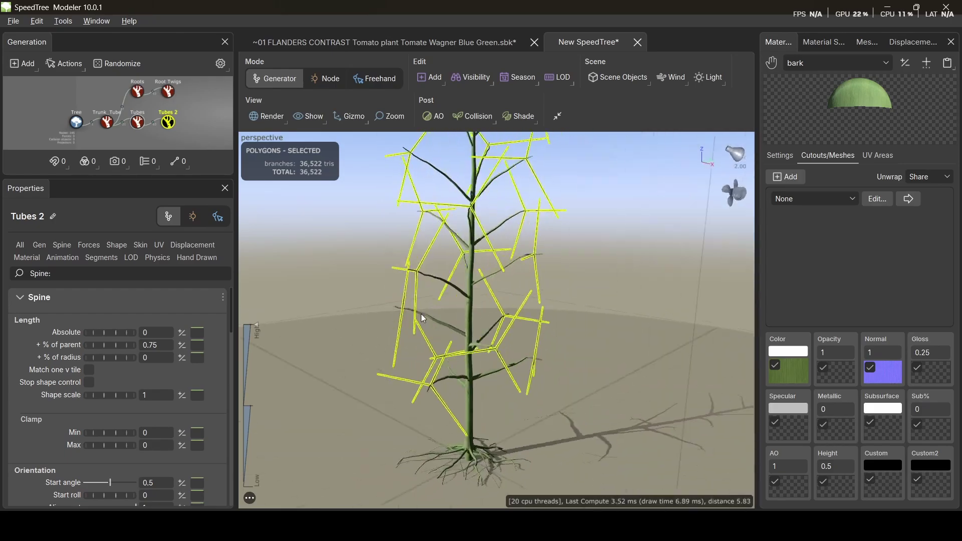
{"action": "left_click_drag", "start_coordinate": [421, 314], "coordinate": [490, 310]}
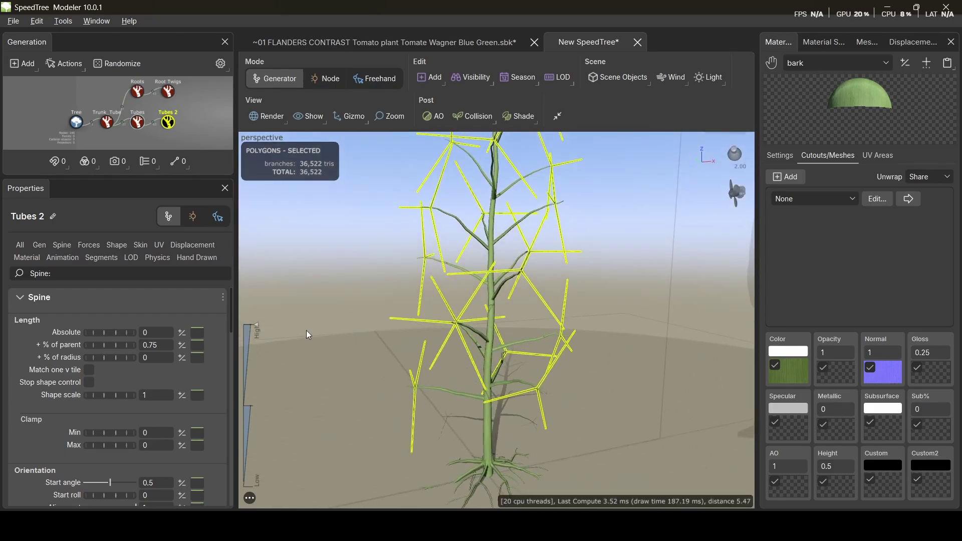
- Set the Tubes 2 generator's interval frequency to about 4.67 and its spread to 0.53
{"action": "left_click", "coordinate": [45, 243]}
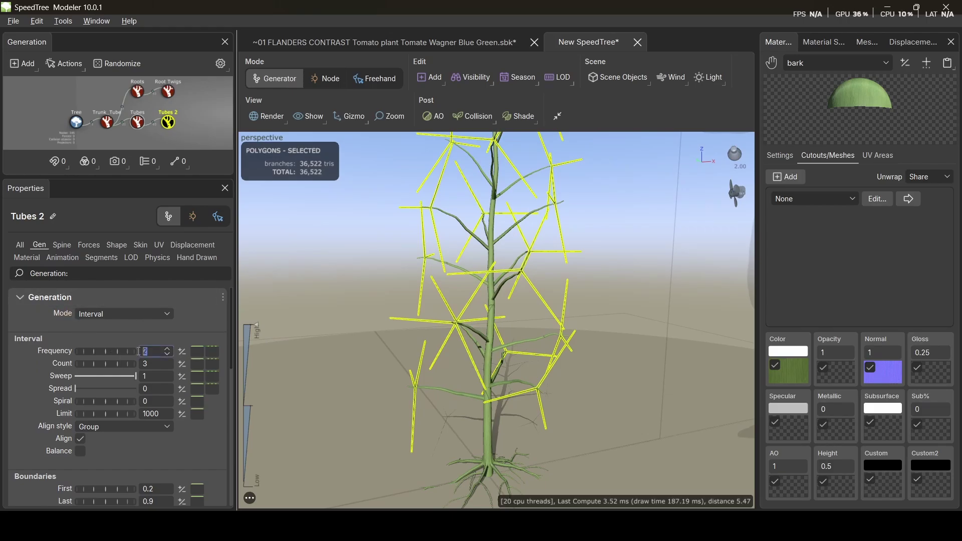
{"action": "left_click_drag", "start_coordinate": [102, 350], "coordinate": [269, 357]}
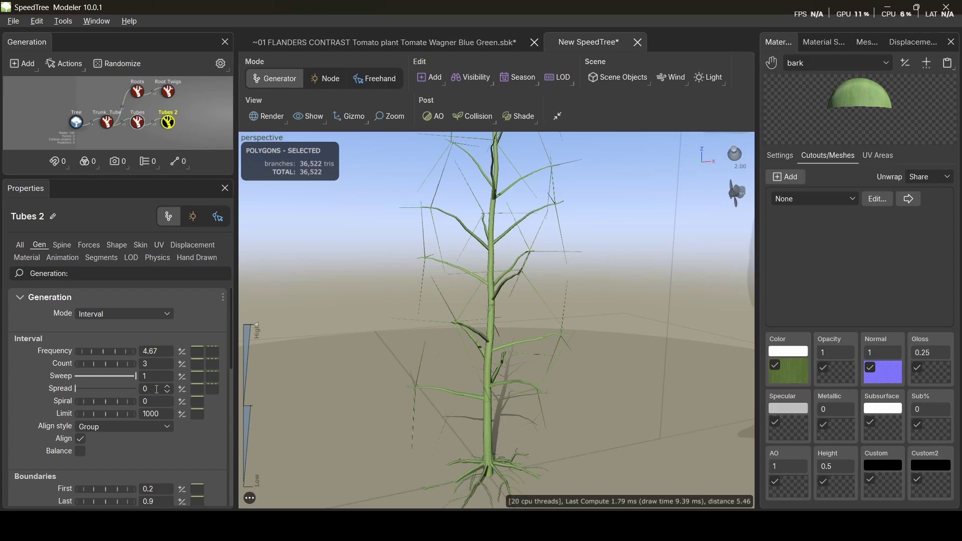
{"action": "left_click", "coordinate": [156, 389]}
{"action": "type", "text": "."}
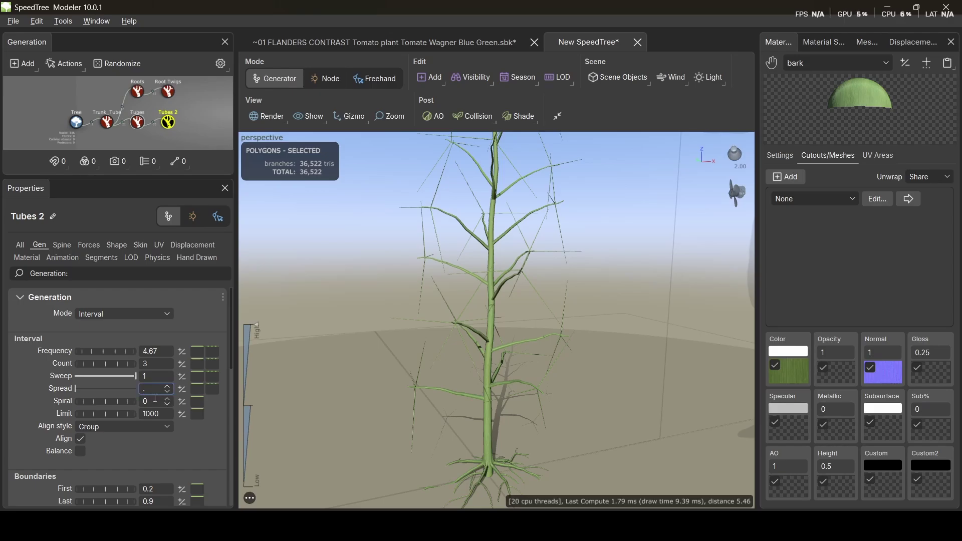
{"action": "type", "text": "53"}
{"action": "key", "text": "Return"}
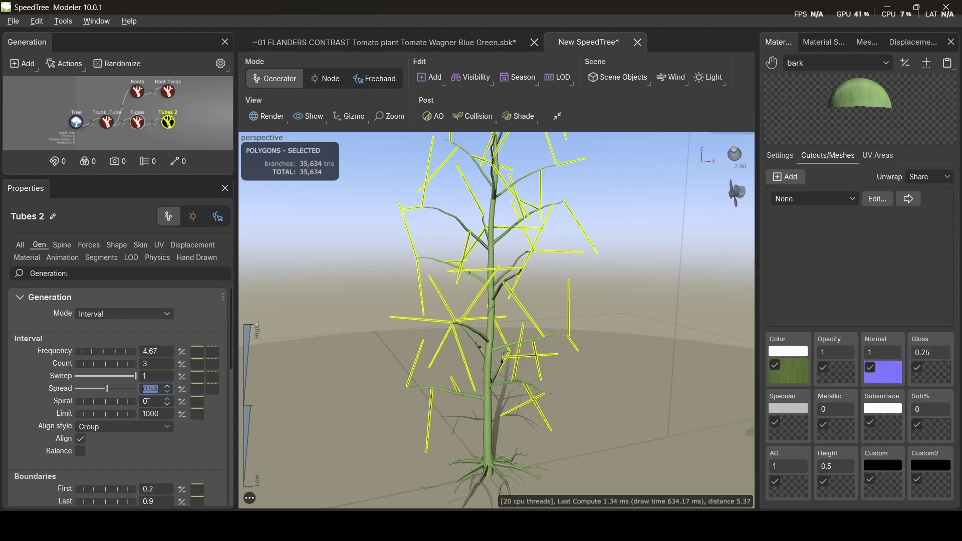
- Set the spiral of the Tubes 2 interval generation to about 4.44
{"action": "left_click", "coordinate": [148, 402]}
{"action": "left_click_drag", "start_coordinate": [96, 403], "coordinate": [536, 409]}
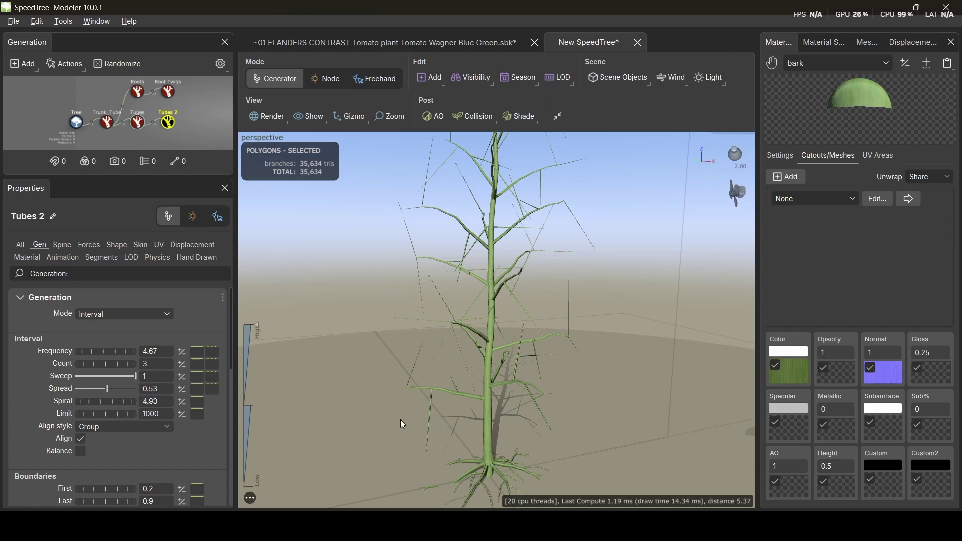
{"action": "left_click_drag", "start_coordinate": [401, 420], "coordinate": [374, 422]}
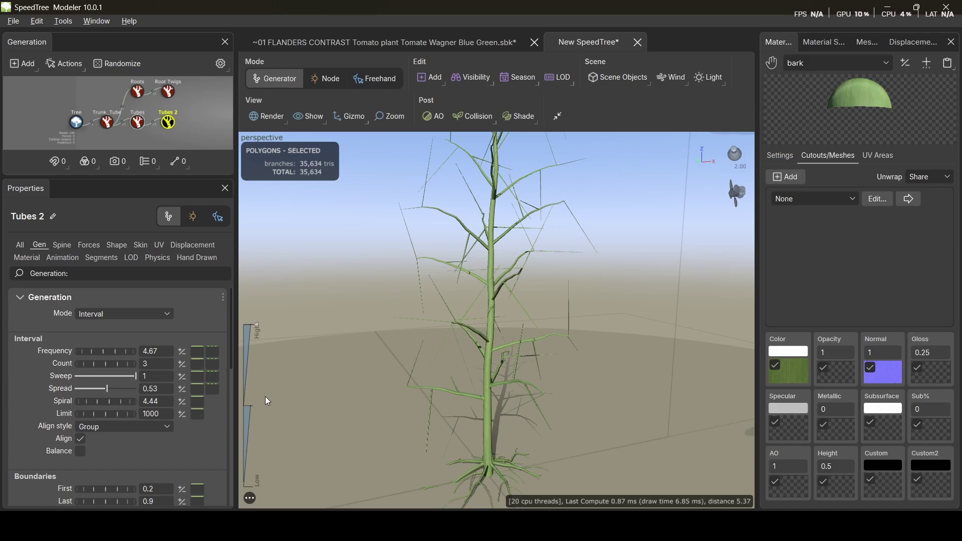
- Limit the Tubes 2 generation boundaries to First 0.32 and Last 0.58
{"action": "scroll", "coordinate": [166, 389], "scroll_direction": "down", "scroll_amount": 3}
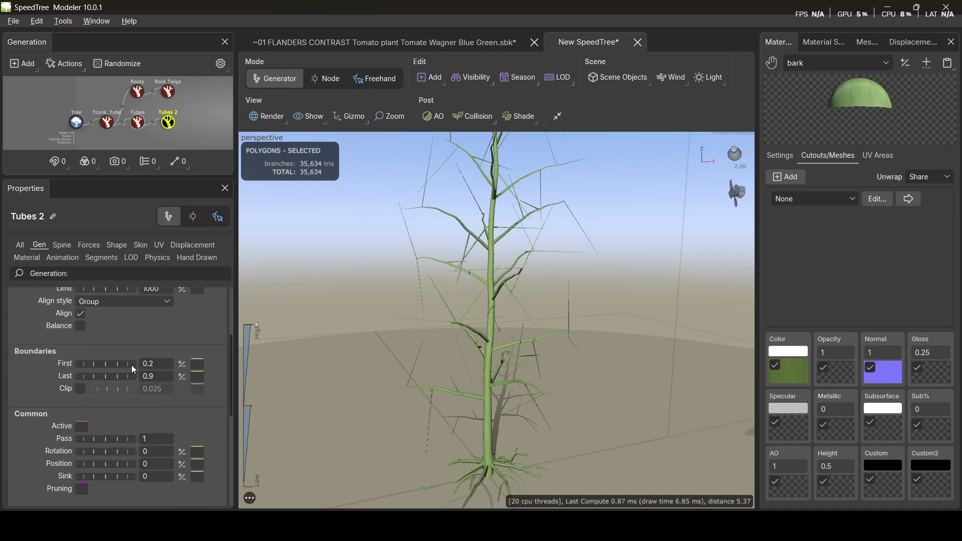
{"action": "mouse_move", "coordinate": [118, 367]}
{"action": "left_mouse_down"}
{"action": "mouse_move", "coordinate": [155, 370]}
{"action": "mouse_move", "coordinate": [126, 379]}
{"action": "left_mouse_up"}
{"action": "left_click_drag", "start_coordinate": [110, 379], "coordinate": [88, 380]}
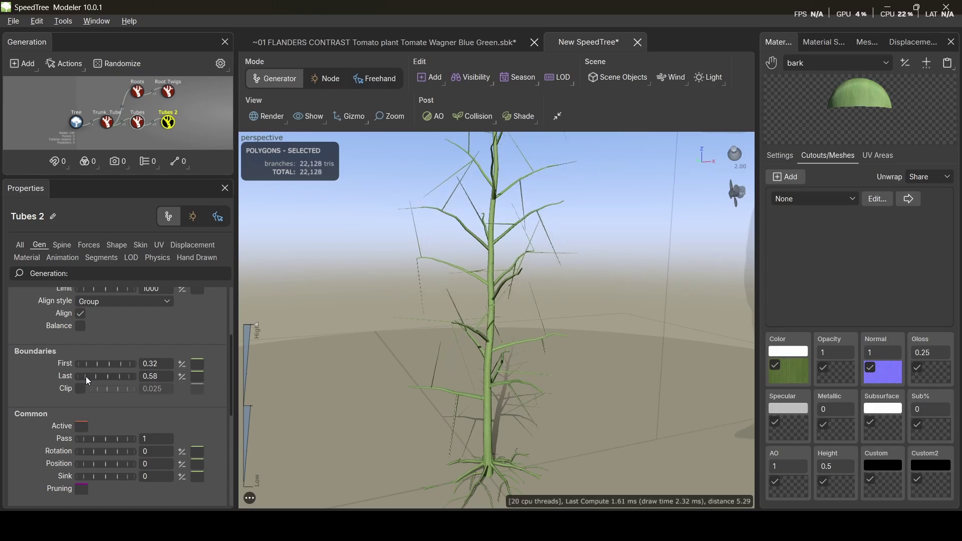
{"action": "scroll", "coordinate": [501, 313], "scroll_direction": "up", "scroll_amount": 3}
{"action": "scroll", "coordinate": [501, 313], "scroll_direction": "down", "scroll_amount": 6}
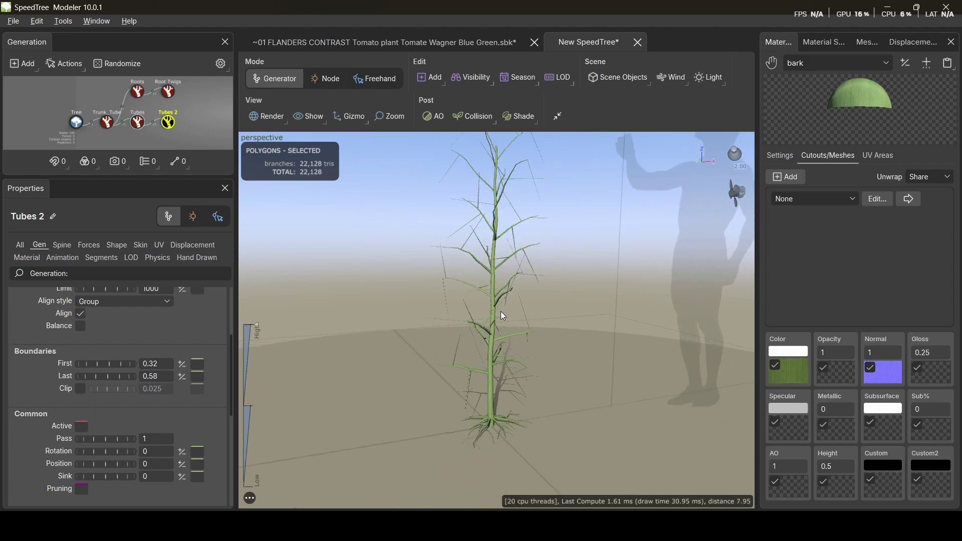
{"action": "middle_click_drag", "start_coordinate": [501, 311], "coordinate": [240, 337]}
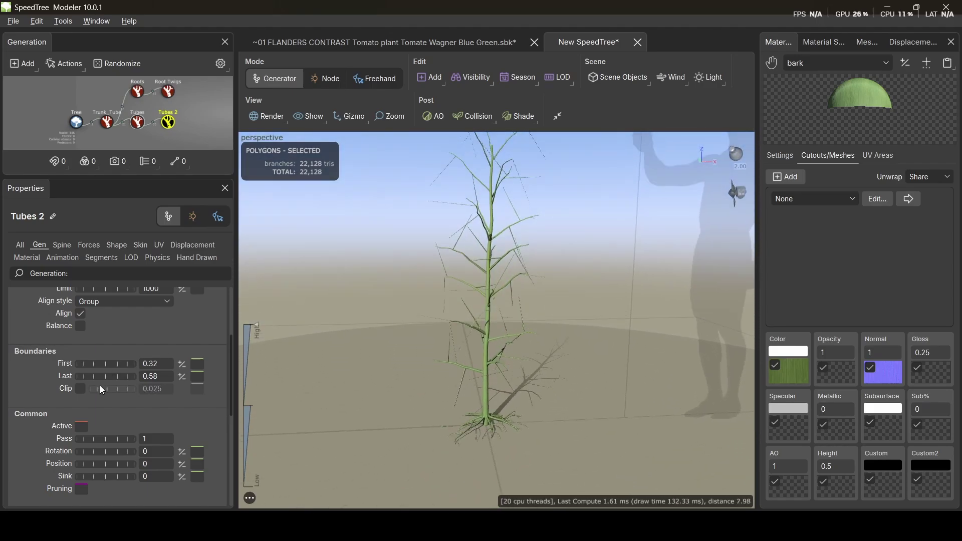
- Set the Tubes 2 spine length to 0 % of parent and an absolute length of about 0.92
{"action": "scroll", "coordinate": [103, 386], "scroll_direction": "down", "scroll_amount": 3}
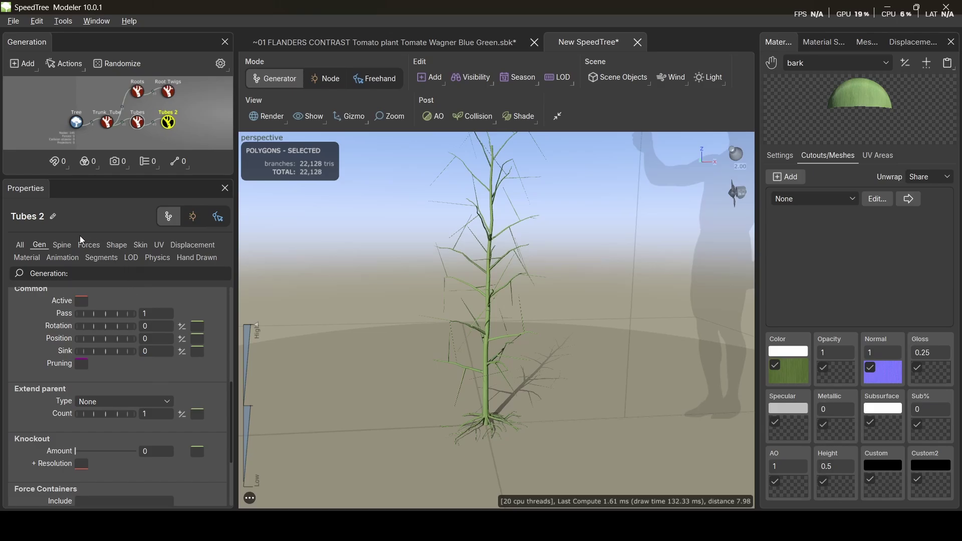
{"action": "left_click", "coordinate": [63, 244]}
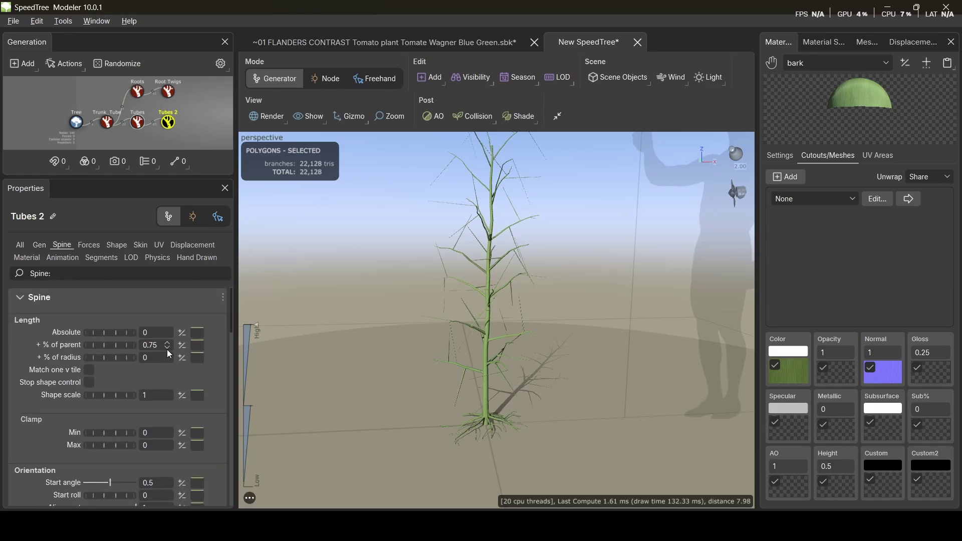
{"action": "left_click_drag", "start_coordinate": [166, 350], "coordinate": [82, 347]}
{"action": "type", "text": "0"}
{"action": "key", "text": "Return"}
{"action": "scroll", "coordinate": [548, 285], "scroll_direction": "up", "scroll_amount": 5}
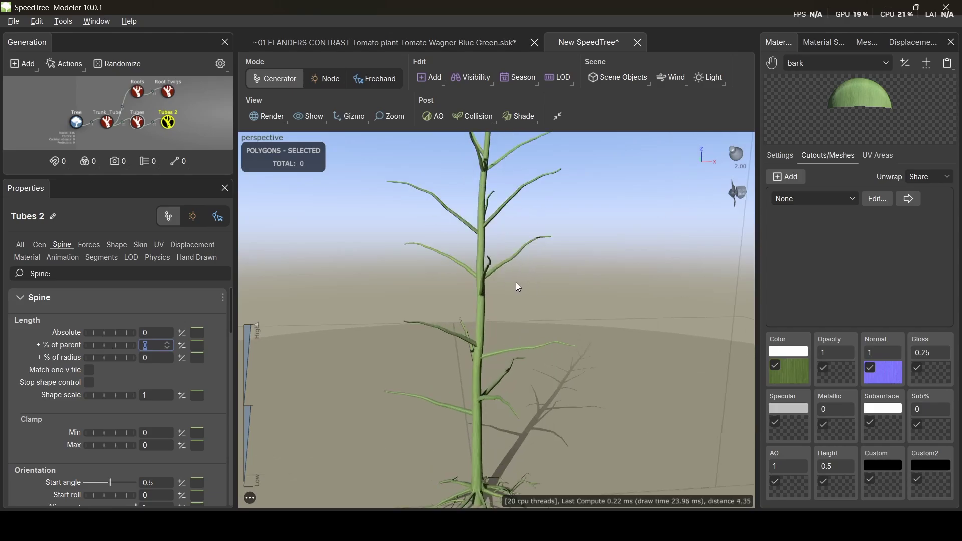
{"action": "left_click_drag", "start_coordinate": [512, 282], "coordinate": [469, 274]}
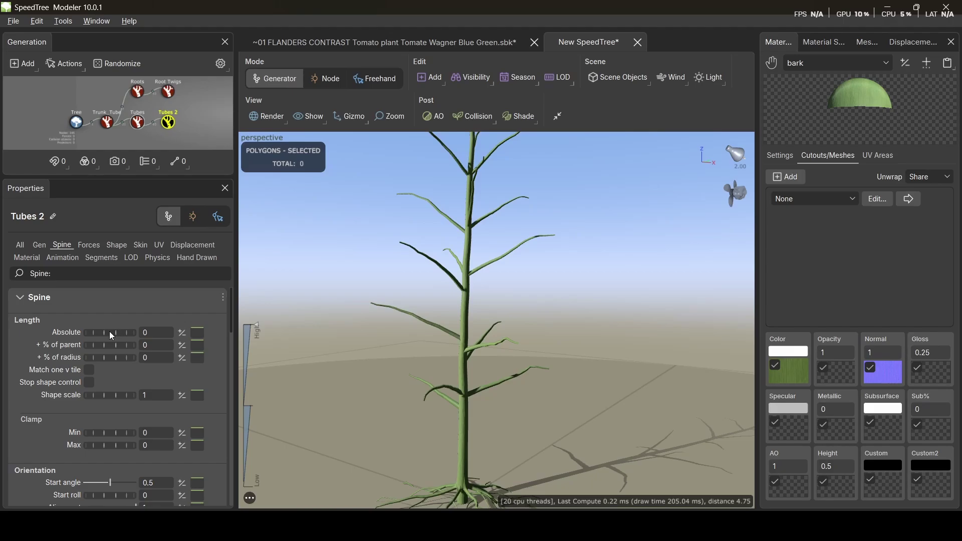
{"action": "left_click_drag", "start_coordinate": [110, 332], "coordinate": [167, 342]}
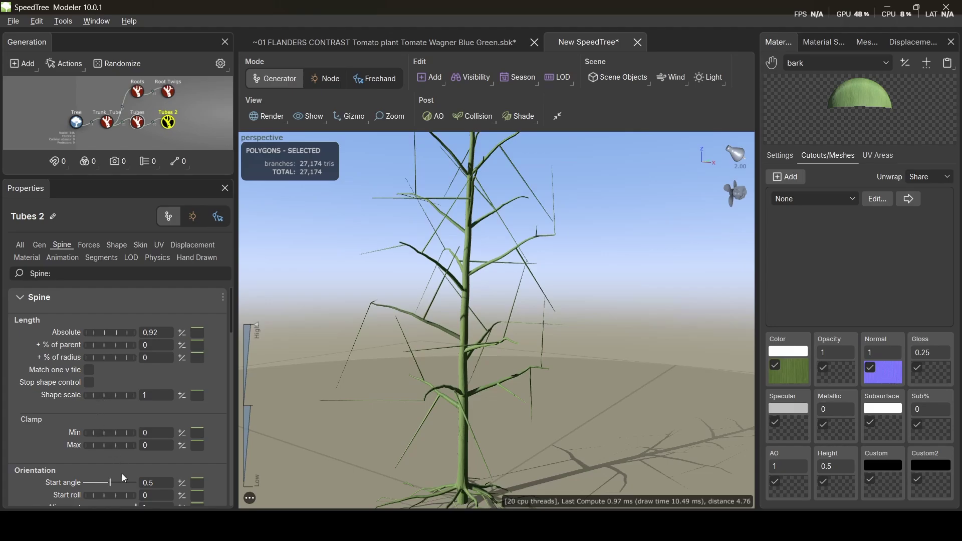
- Set the start angle of the Tubes 2 spine to about 0.57
{"action": "scroll", "coordinate": [120, 486], "scroll_direction": "down", "scroll_amount": 3}
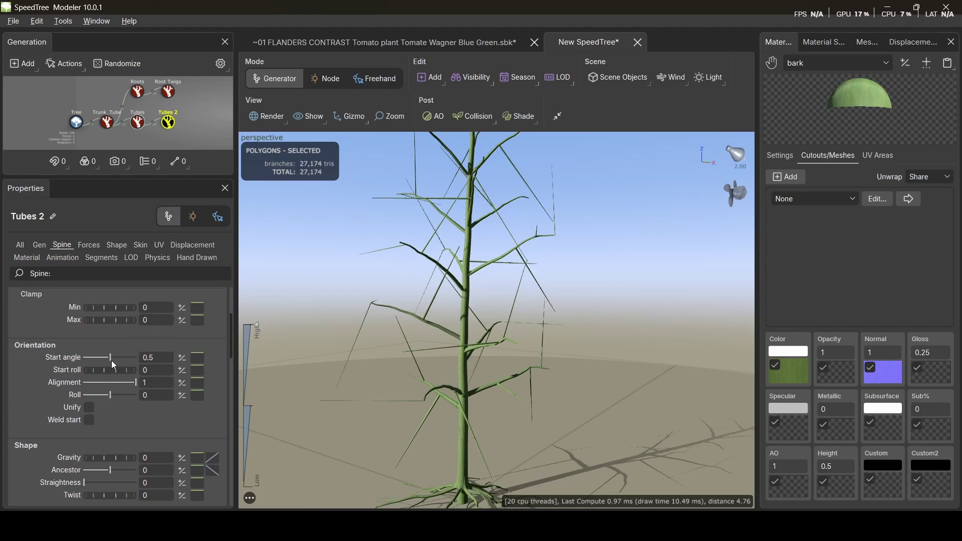
{"action": "left_click_drag", "start_coordinate": [111, 355], "coordinate": [113, 360]}
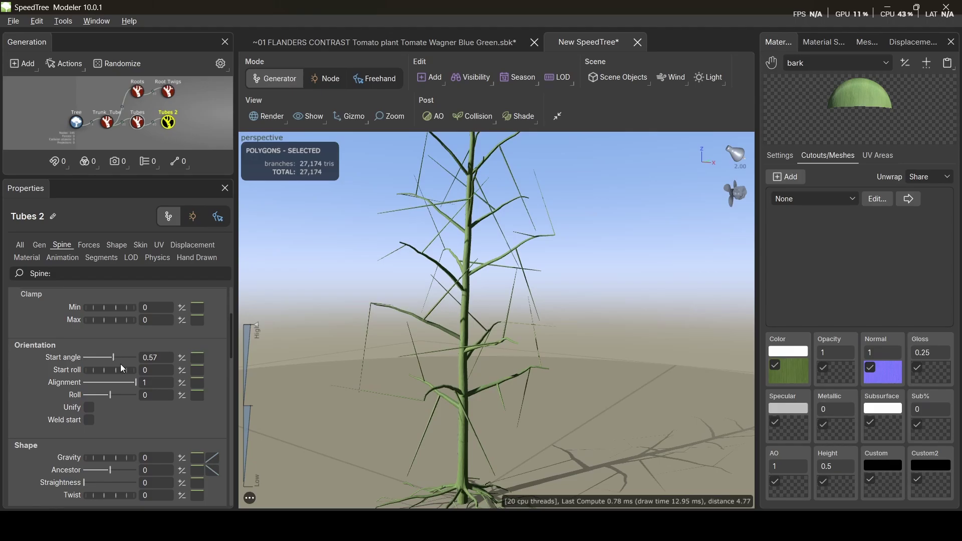
{"action": "left_click_drag", "start_coordinate": [596, 285], "coordinate": [426, 291]}
- Set the Tubes 2 spine gravity to 0.15 and check the arching branches from several angles
{"action": "scroll", "coordinate": [74, 400], "scroll_direction": "down", "scroll_amount": 2}
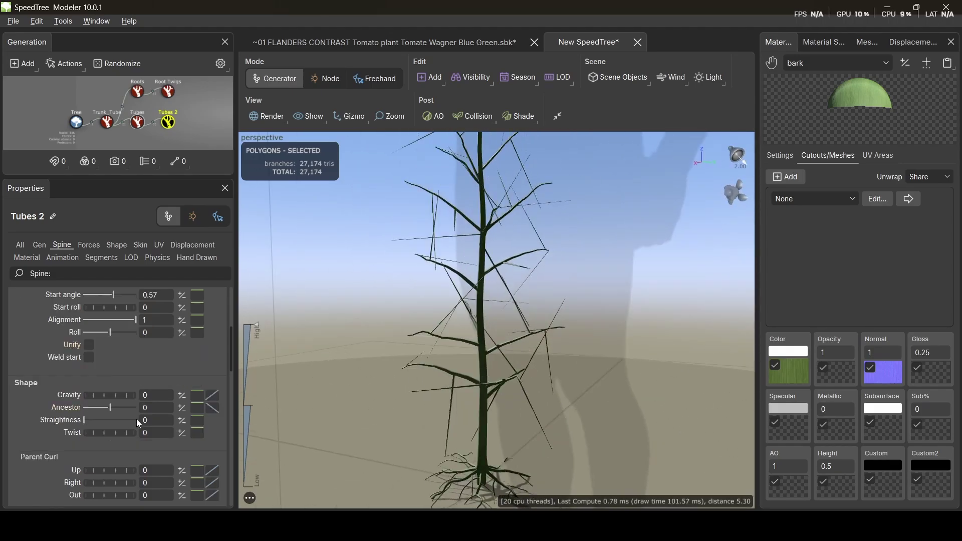
{"action": "left_click", "coordinate": [155, 394]}
{"action": "type", "text": "0.15"}
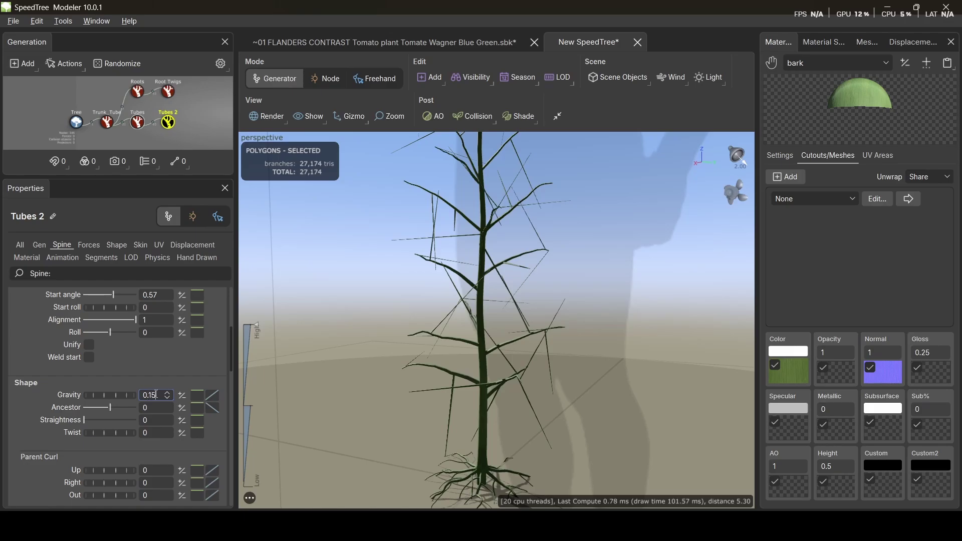
{"action": "key", "text": "Return"}
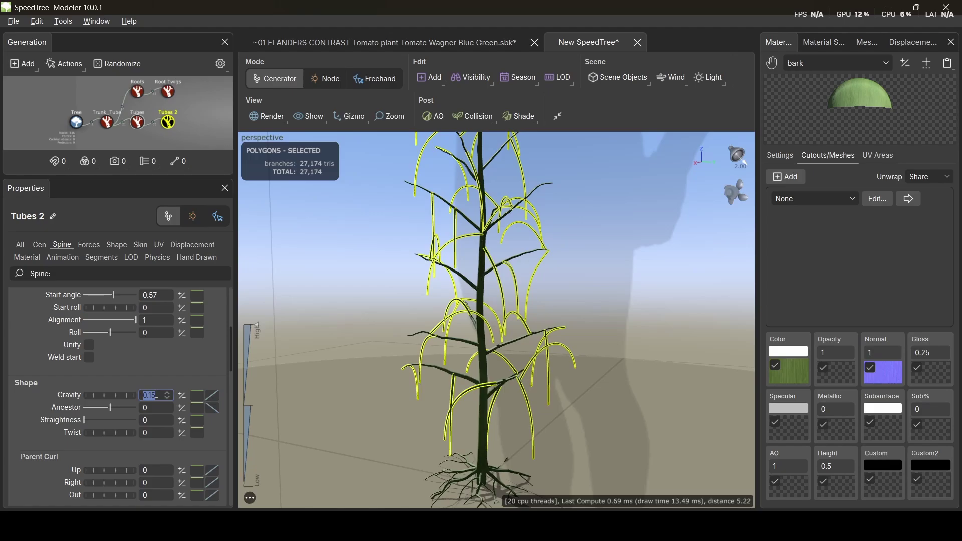
{"action": "left_click_drag", "start_coordinate": [591, 352], "coordinate": [655, 339]}
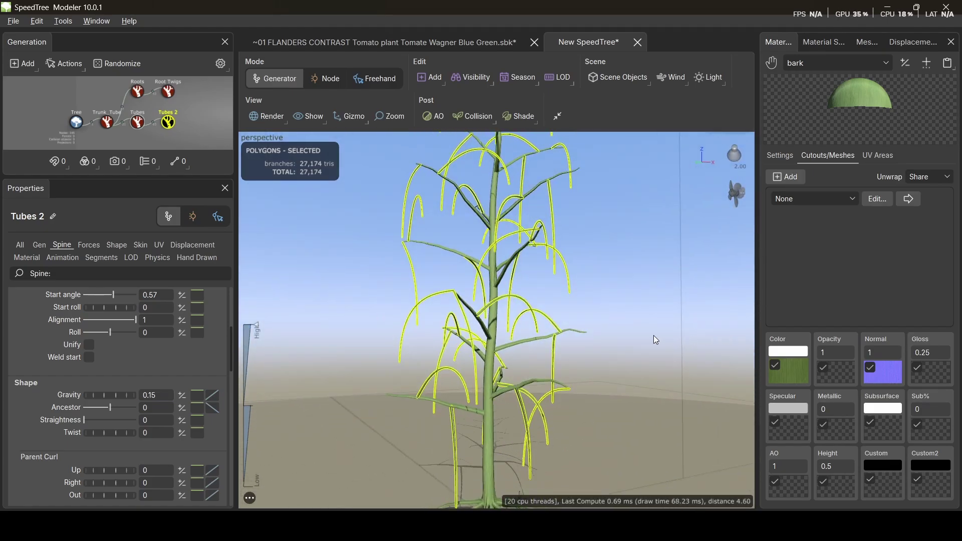
{"action": "scroll", "coordinate": [576, 335], "scroll_direction": "down", "scroll_amount": 5}
{"action": "left_click_drag", "start_coordinate": [543, 328], "coordinate": [521, 331]}
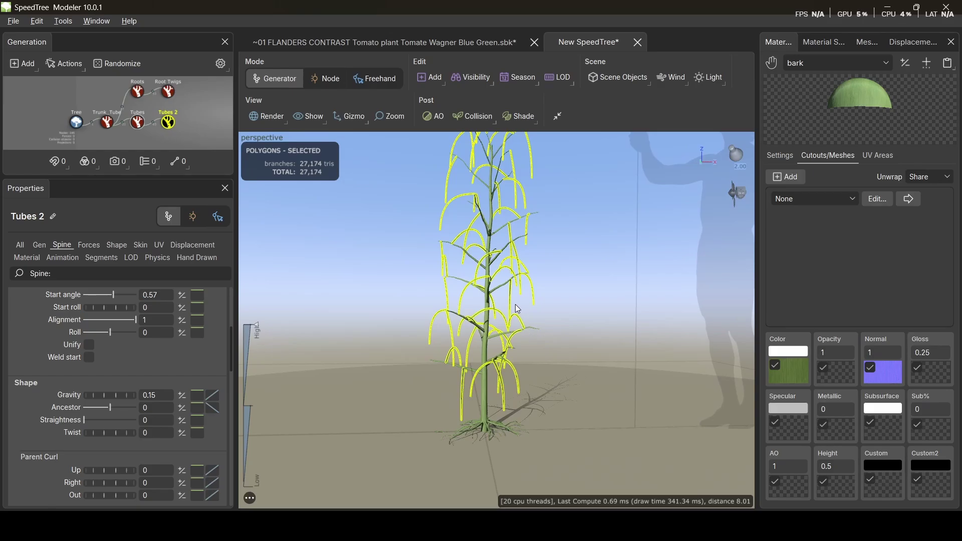
{"action": "left_click_drag", "start_coordinate": [393, 236], "coordinate": [371, 316]}
- Set the Tubes 2 generation's Extend parent type to Any
{"action": "scroll", "coordinate": [83, 389], "scroll_direction": "down", "scroll_amount": 5}
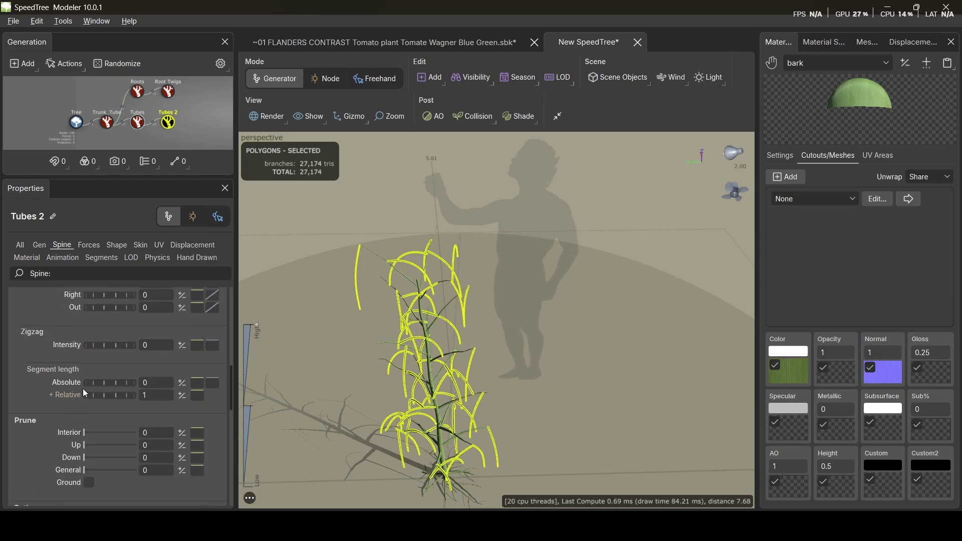
{"action": "scroll", "coordinate": [83, 388], "scroll_direction": "up", "scroll_amount": 3}
{"action": "left_click", "coordinate": [39, 244]}
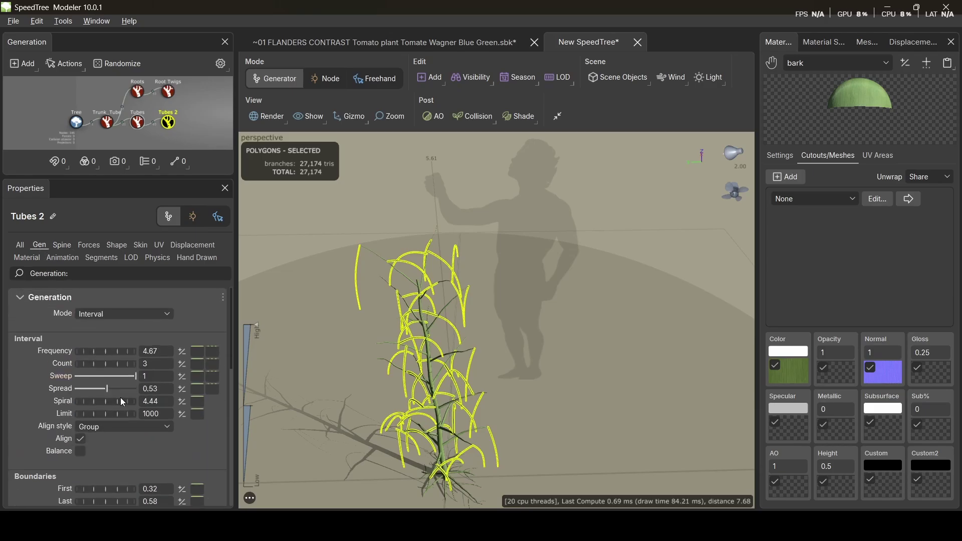
{"action": "scroll", "coordinate": [120, 397], "scroll_direction": "down", "scroll_amount": 8}
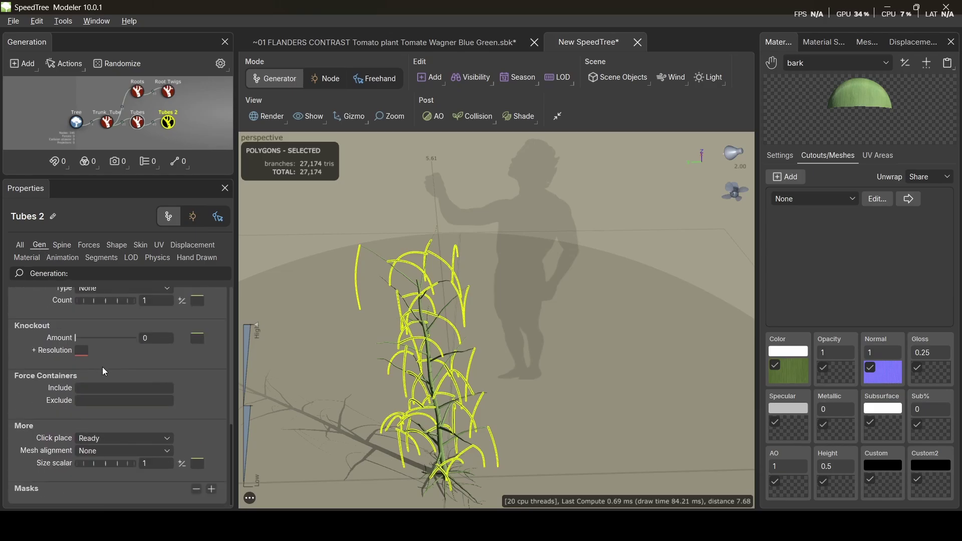
{"action": "scroll", "coordinate": [102, 367], "scroll_direction": "up", "scroll_amount": 10}
{"action": "scroll", "coordinate": [126, 373], "scroll_direction": "down", "scroll_amount": 5}
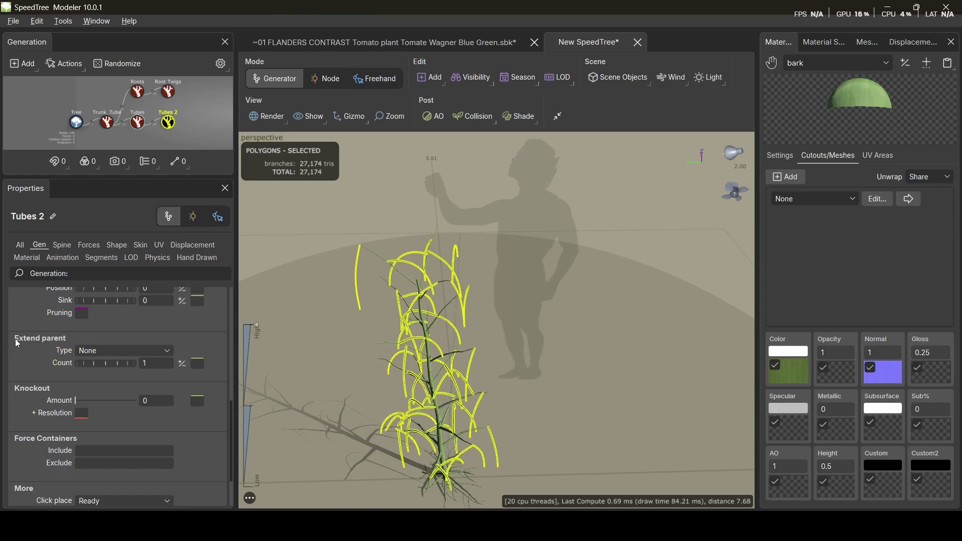
{"action": "left_click", "coordinate": [102, 349]}
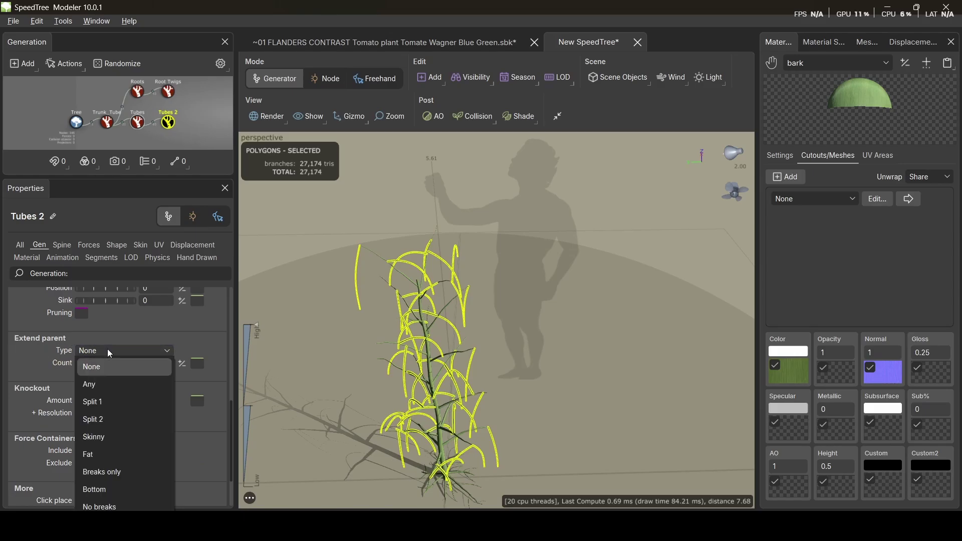
{"action": "left_click", "coordinate": [106, 383]}
- Examine the ends of the branches and the tip of the trunk up close
{"action": "left_click_drag", "start_coordinate": [493, 271], "coordinate": [447, 246]}
{"action": "scroll", "coordinate": [441, 222], "scroll_direction": "up", "scroll_amount": 1}
{"action": "scroll", "coordinate": [435, 227], "scroll_direction": "down", "scroll_amount": 2}
{"action": "scroll", "coordinate": [435, 228], "scroll_direction": "up", "scroll_amount": 5}
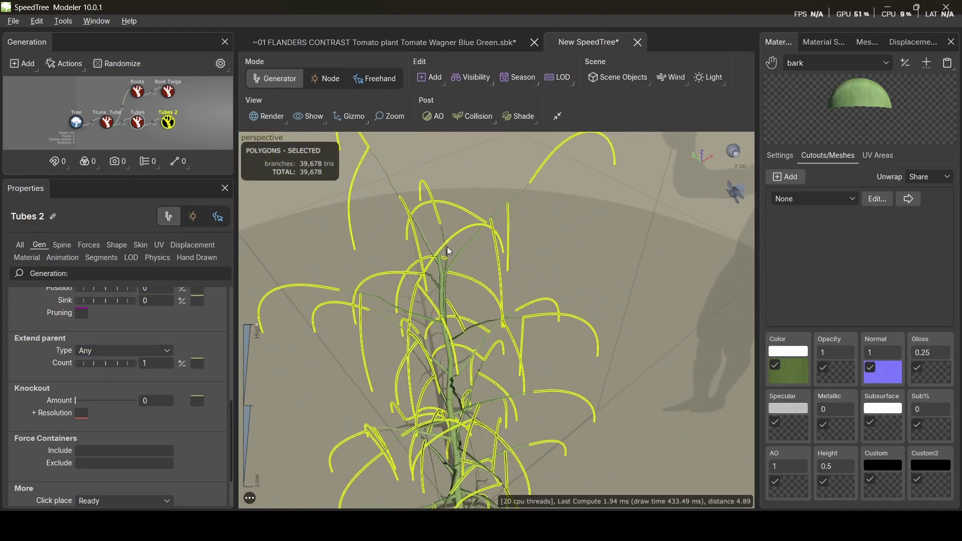
{"action": "scroll", "coordinate": [447, 246], "scroll_direction": "up", "scroll_amount": 2}
{"action": "left_click_drag", "start_coordinate": [516, 198], "coordinate": [518, 163]}
{"action": "scroll", "coordinate": [507, 165], "scroll_direction": "up", "scroll_amount": 1}
{"action": "scroll", "coordinate": [518, 163], "scroll_direction": "up", "scroll_amount": 1}
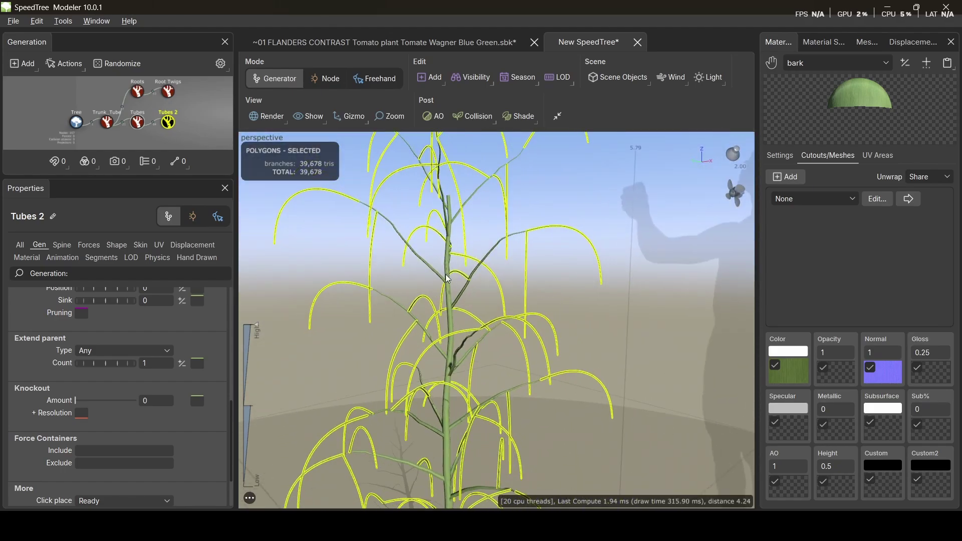
{"action": "left_click_drag", "start_coordinate": [455, 219], "coordinate": [432, 206]}
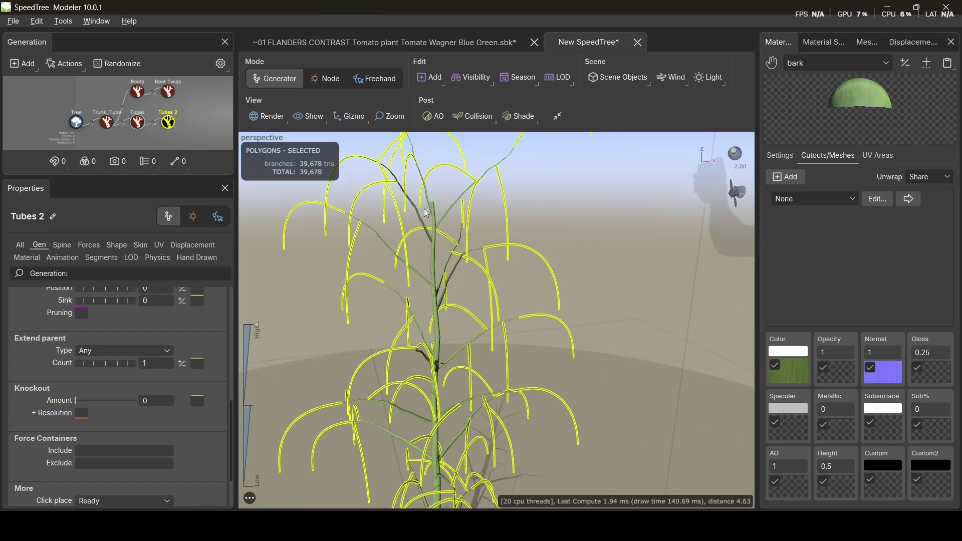
{"action": "scroll", "coordinate": [433, 203], "scroll_direction": "up", "scroll_amount": 2}
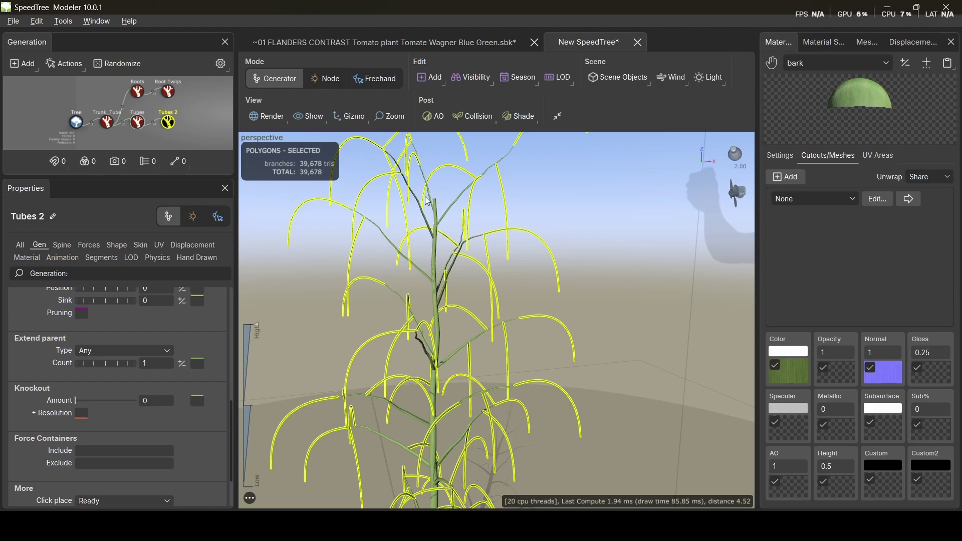
- Select the trunk and set its Extend parent type to Any
{"action": "left_click", "coordinate": [440, 210]}
{"action": "left_click", "coordinate": [438, 211]}
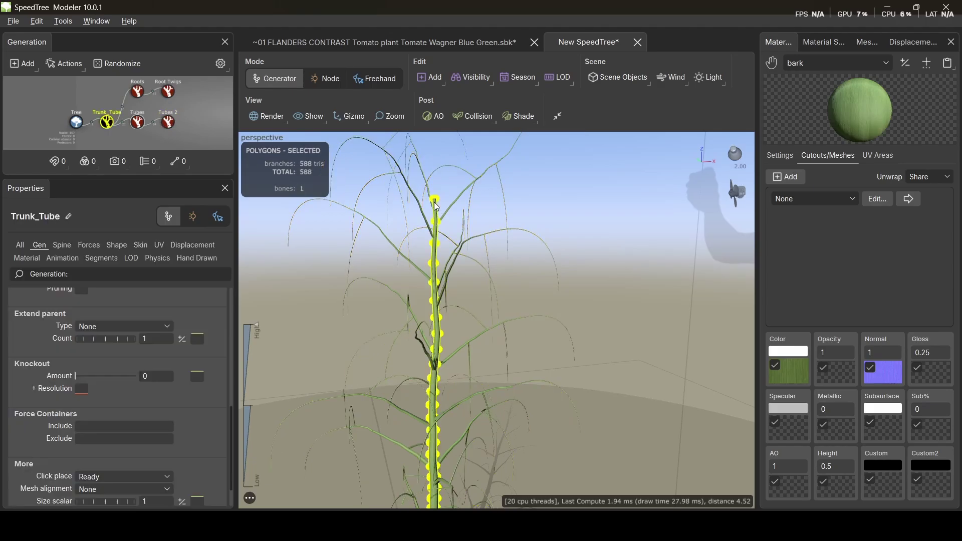
{"action": "scroll", "coordinate": [69, 313], "scroll_direction": "up", "scroll_amount": 7}
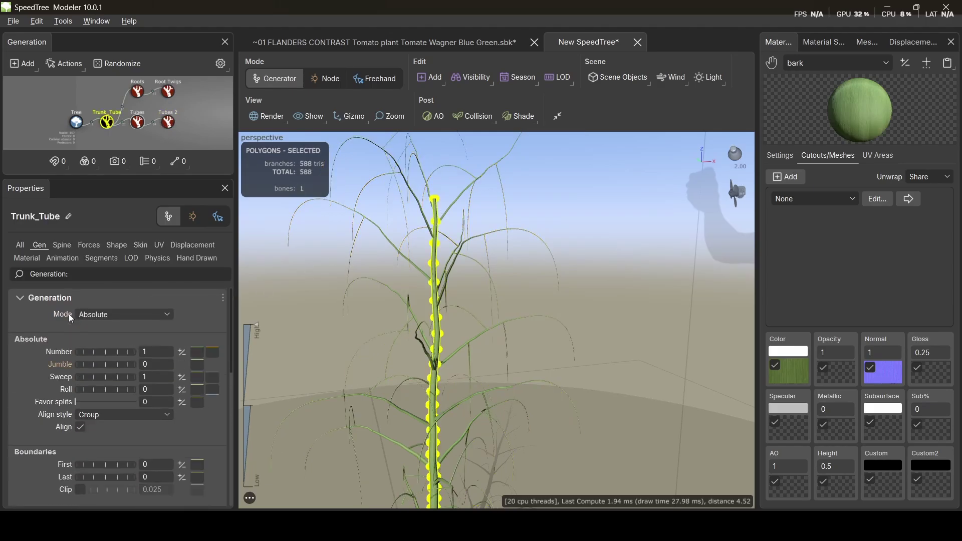
{"action": "scroll", "coordinate": [69, 314], "scroll_direction": "down", "scroll_amount": 7}
{"action": "scroll", "coordinate": [73, 337], "scroll_direction": "up", "scroll_amount": 2}
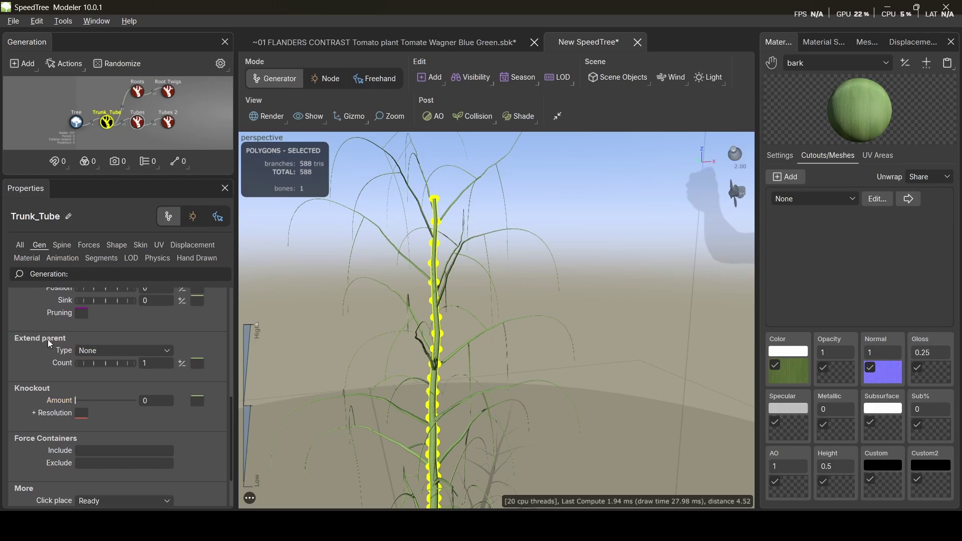
{"action": "left_click", "coordinate": [101, 351]}
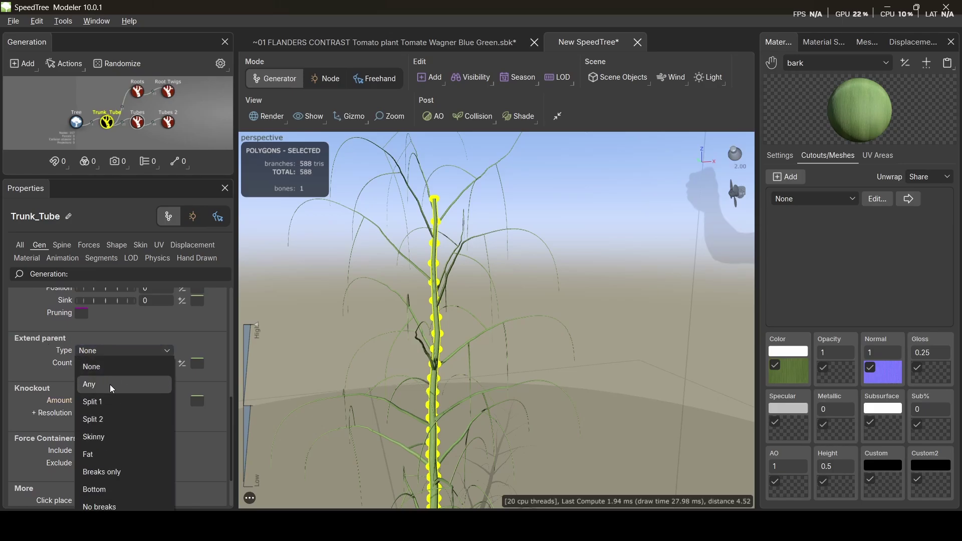
{"action": "left_click", "coordinate": [110, 384]}
{"action": "middle_click_drag", "start_coordinate": [599, 204], "coordinate": [621, 258]}
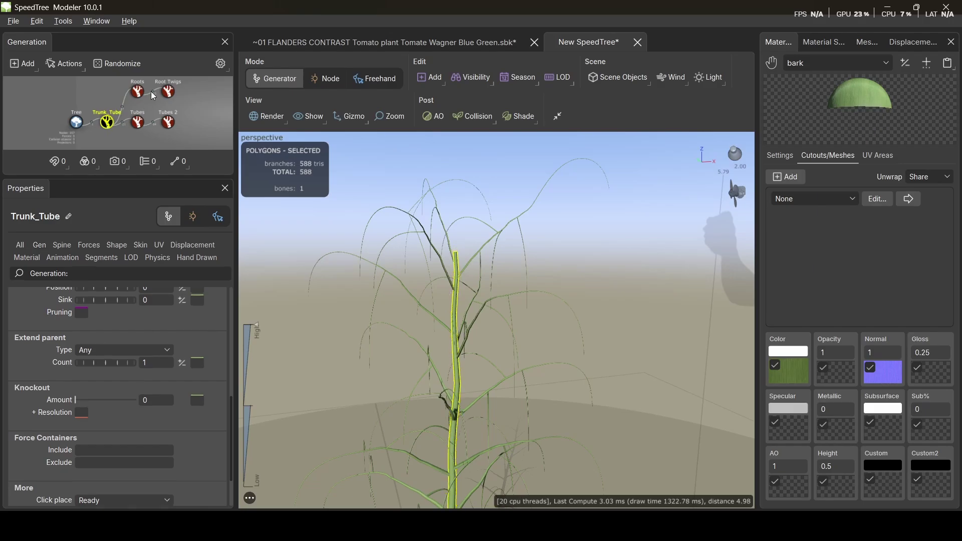
- Set the Extend parent type of the first-level Tubes branches to Any, then deselect and review the treetop
{"action": "left_click", "coordinate": [140, 131]}
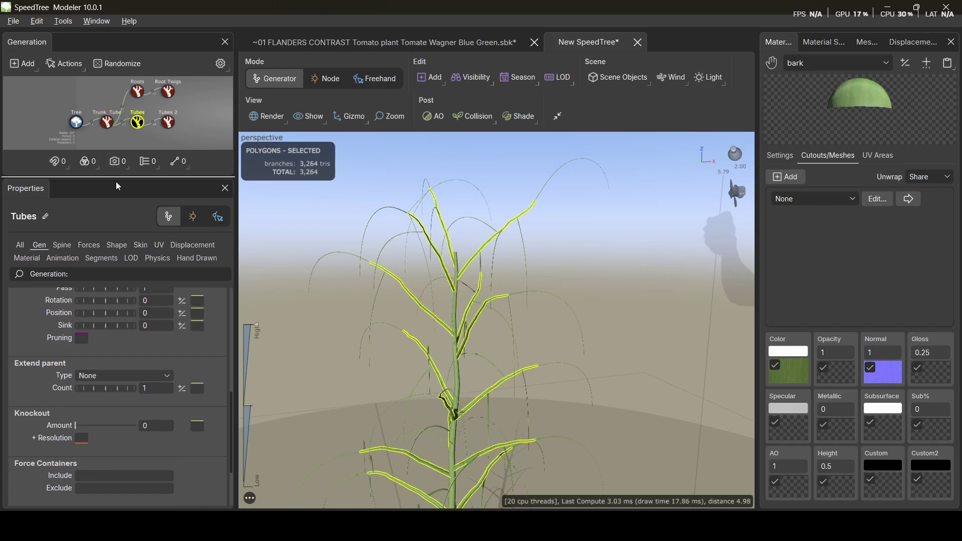
{"action": "left_click", "coordinate": [101, 375]}
{"action": "left_click", "coordinate": [129, 251]}
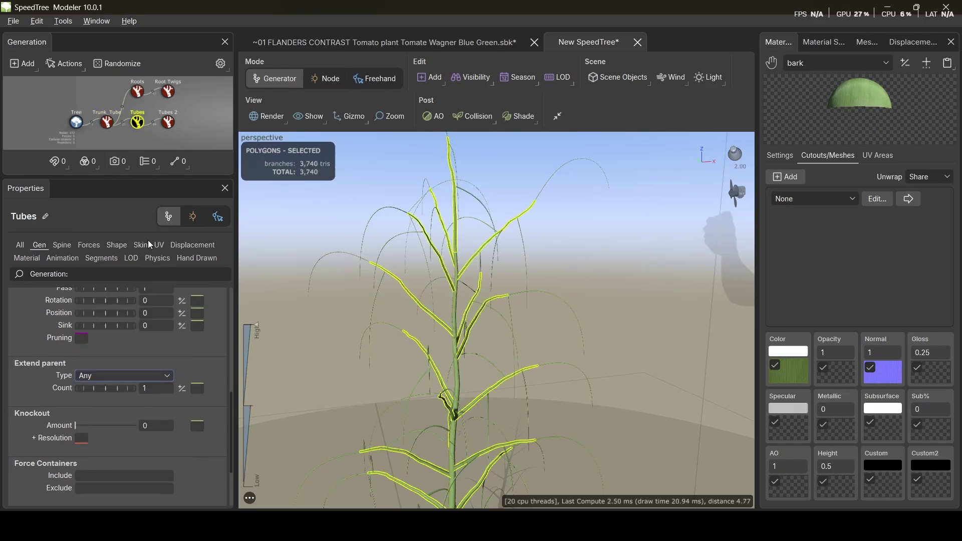
{"action": "left_click", "coordinate": [560, 282]}
{"action": "left_click_drag", "start_coordinate": [558, 278], "coordinate": [484, 280]}
{"action": "scroll", "coordinate": [516, 288], "scroll_direction": "up", "scroll_amount": 2}
{"action": "scroll", "coordinate": [517, 288], "scroll_direction": "down", "scroll_amount": 5}
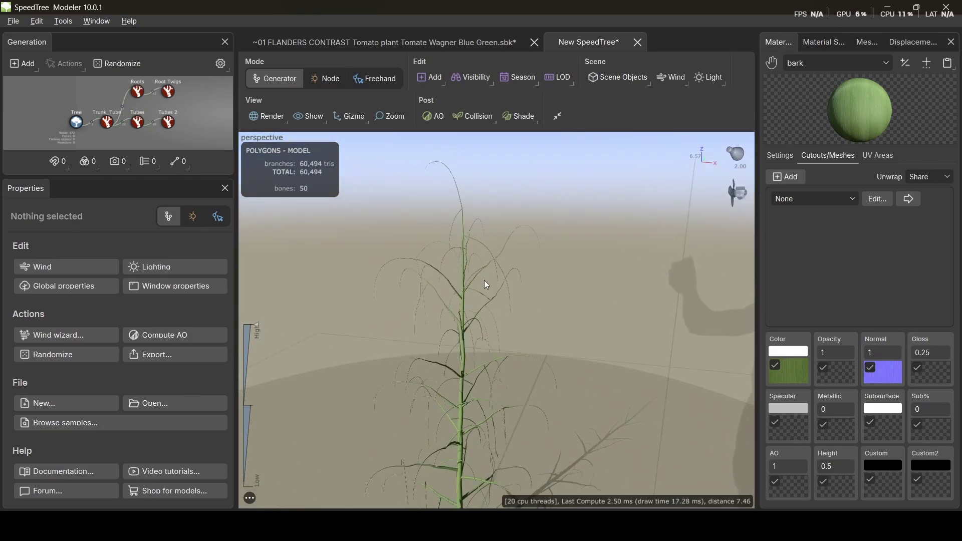
- Add a Frond generator as a child of the Tubes 2 branches and view the resulting fronds
{"action": "left_click", "coordinate": [169, 93]}
{"action": "left_click", "coordinate": [168, 122]}
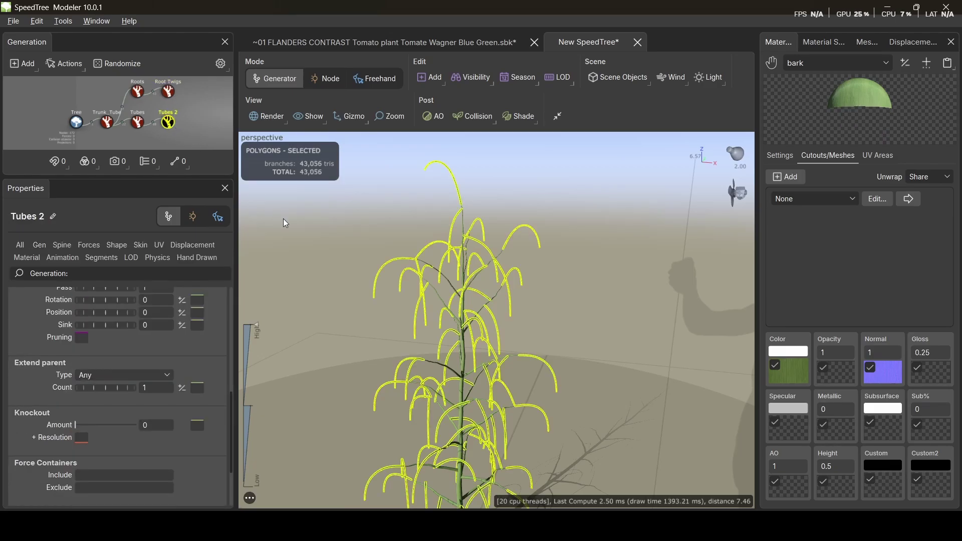
{"action": "right_click", "coordinate": [171, 123]}
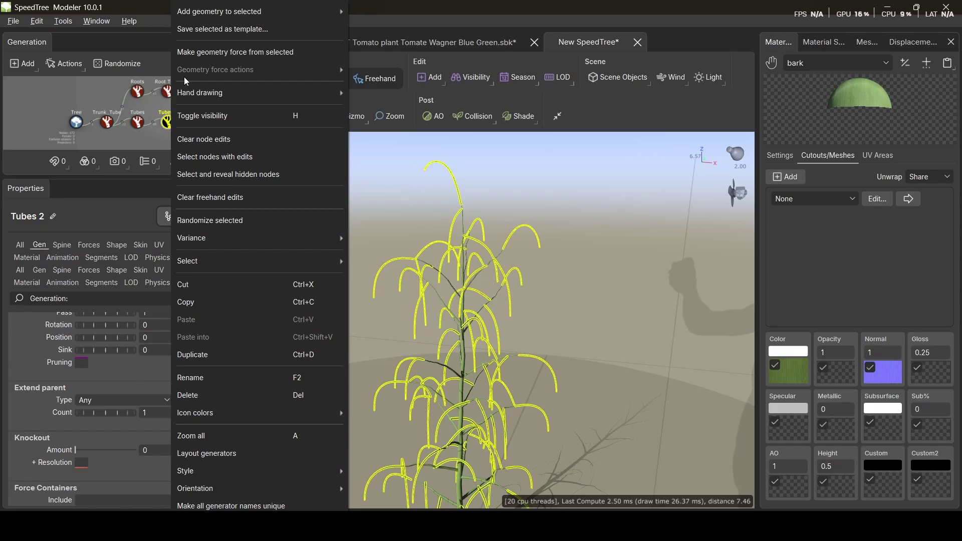
{"action": "mouse_move", "coordinate": [238, 18]}
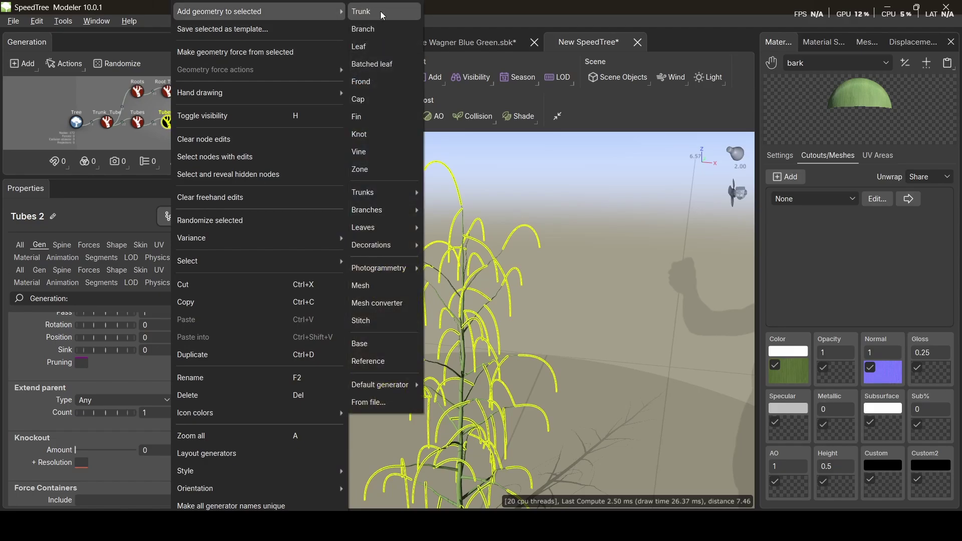
{"action": "left_click", "coordinate": [376, 84]}
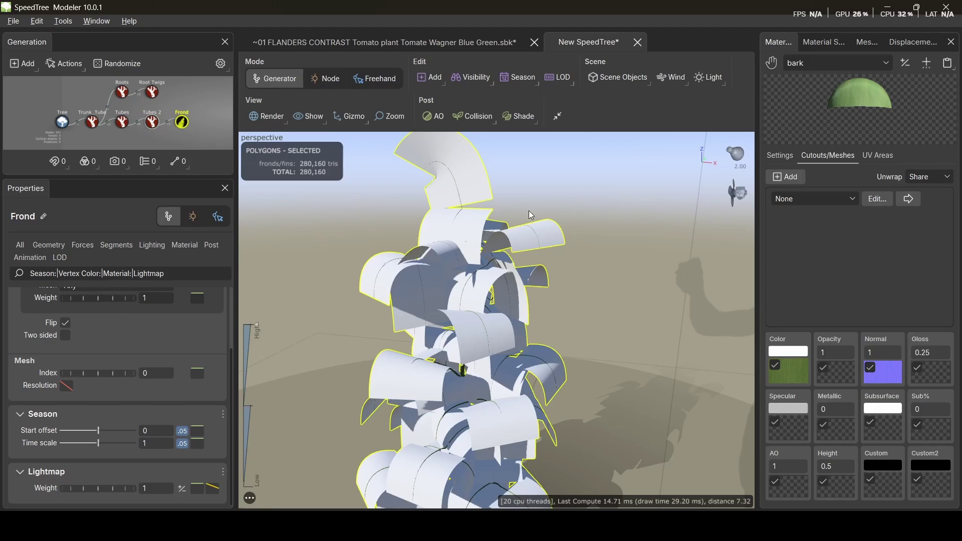
{"action": "mouse_move", "coordinate": [603, 214]}
{"action": "left_mouse_down"}
{"action": "mouse_move", "coordinate": [392, 251]}
{"action": "mouse_move", "coordinate": [639, 204]}
{"action": "mouse_move", "coordinate": [487, 239]}
{"action": "mouse_move", "coordinate": [558, 260]}
{"action": "mouse_move", "coordinate": [616, 203]}
{"action": "left_mouse_up"}
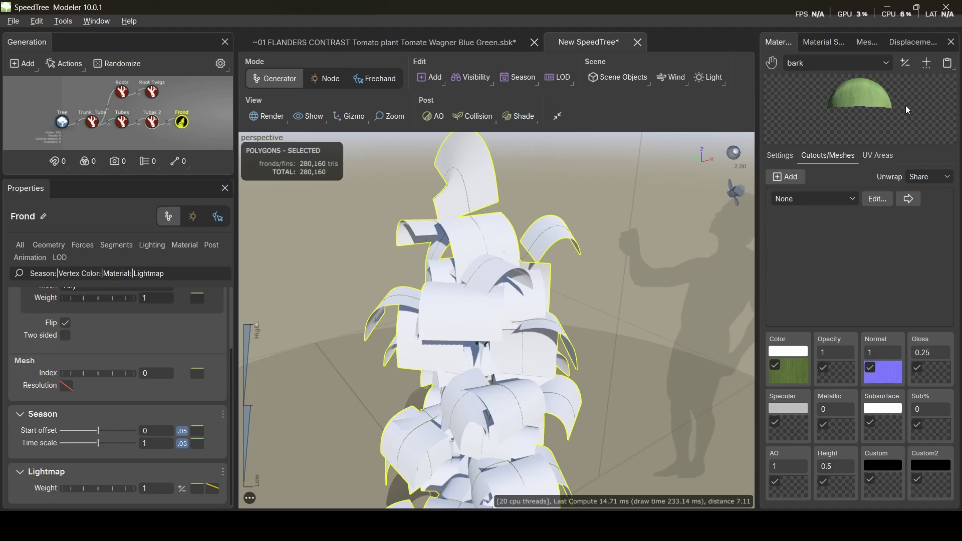
- Create a leaf material from leaf_Color.png in the material/leaf folder, loading the other detected maps as well
{"action": "left_click", "coordinate": [931, 63]}
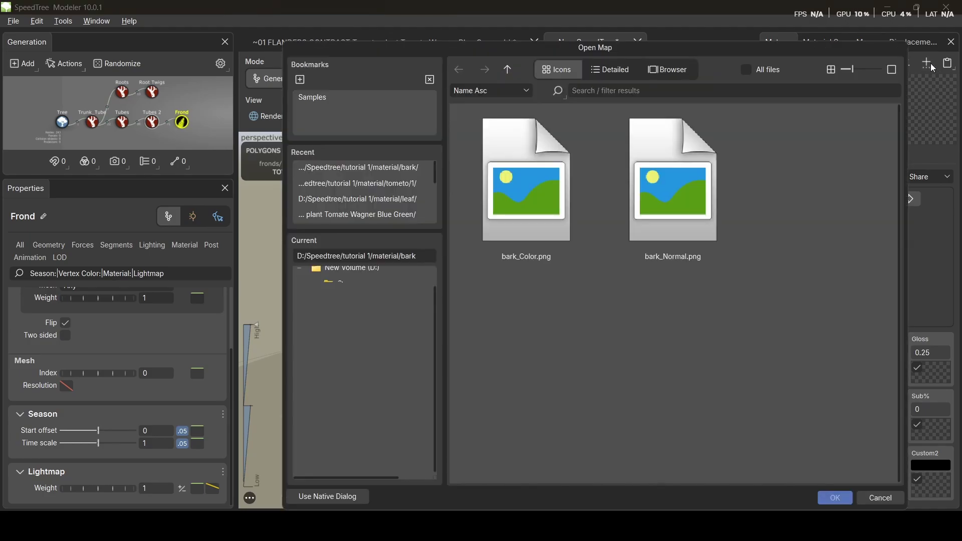
{"action": "left_click", "coordinate": [507, 70]}
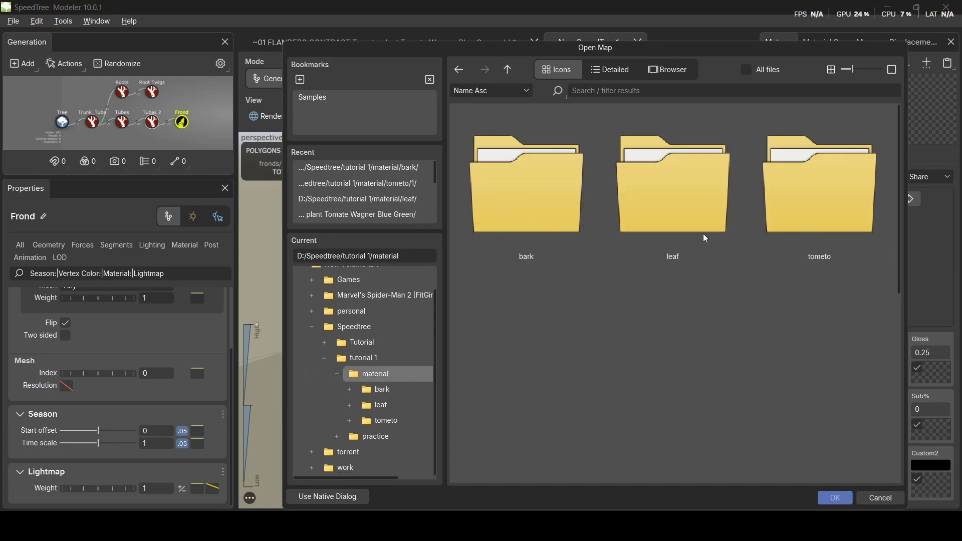
{"action": "double_click", "coordinate": [664, 204]}
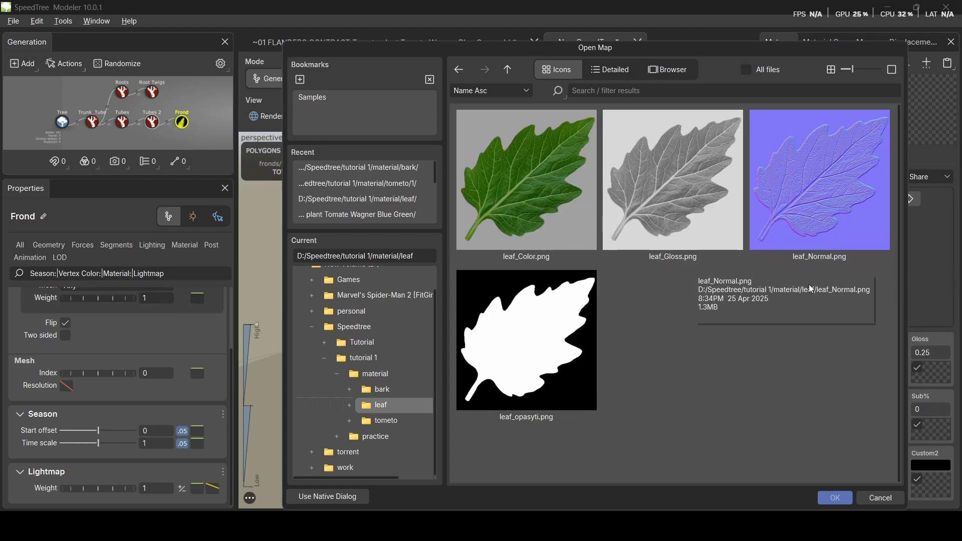
{"action": "double_click", "coordinate": [554, 199]}
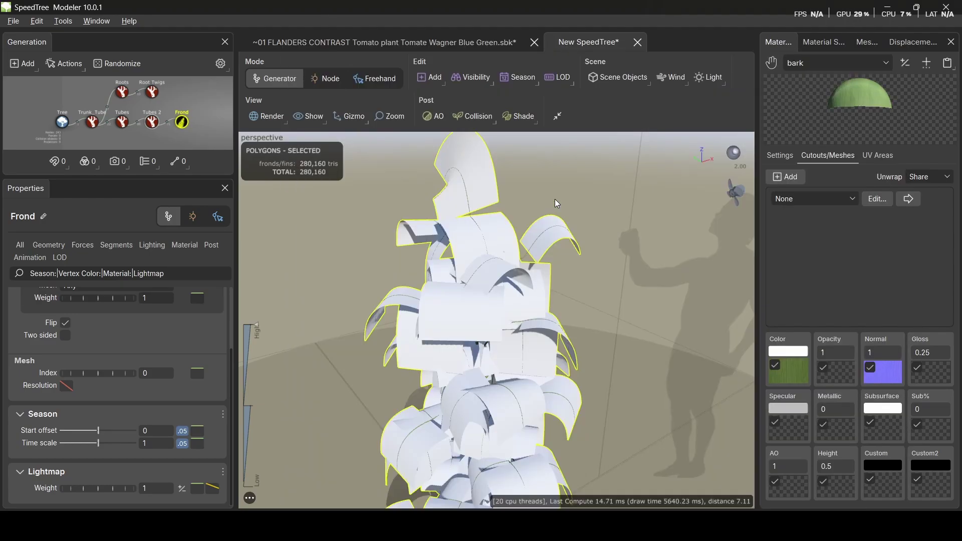
{"action": "left_click", "coordinate": [788, 371]}
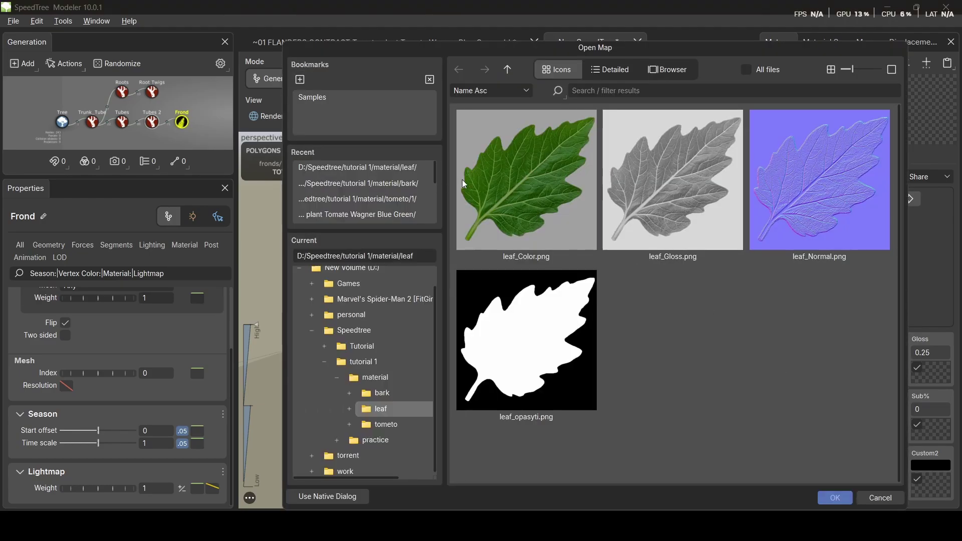
{"action": "double_click", "coordinate": [490, 180]}
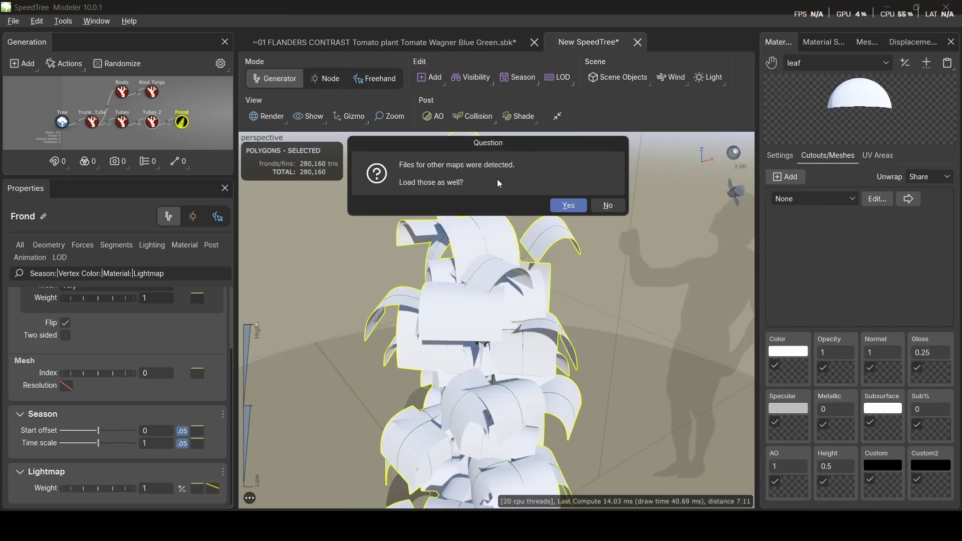
{"action": "left_click", "coordinate": [568, 206]}
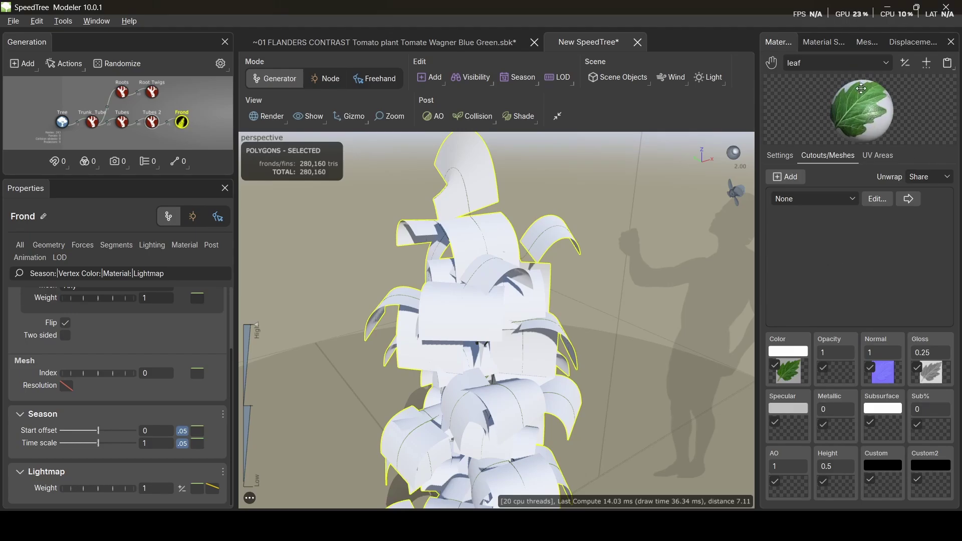
- Load leaf_opasyti.png as the leaf material's opacity map and check the material preview
{"action": "left_click", "coordinate": [839, 376]}
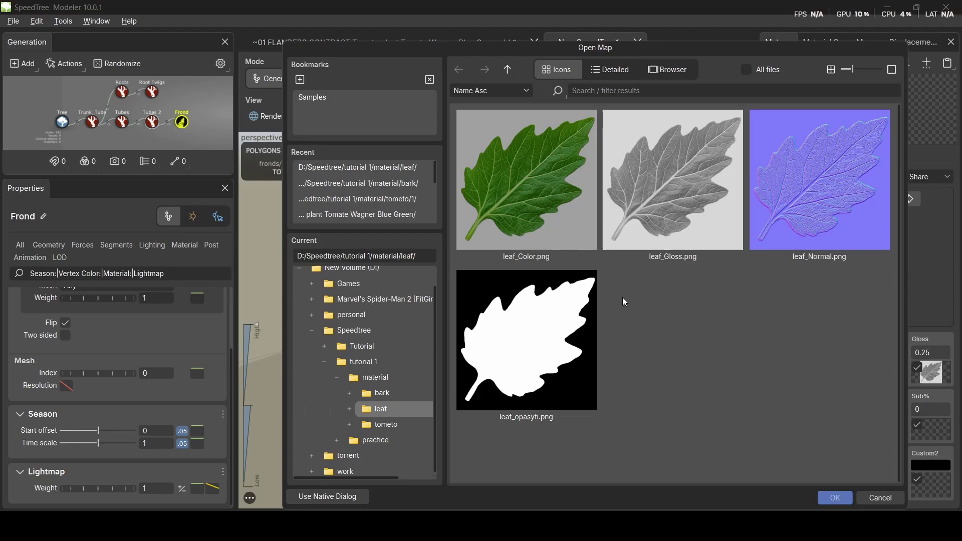
{"action": "left_click", "coordinate": [540, 351]}
{"action": "left_click", "coordinate": [836, 499]}
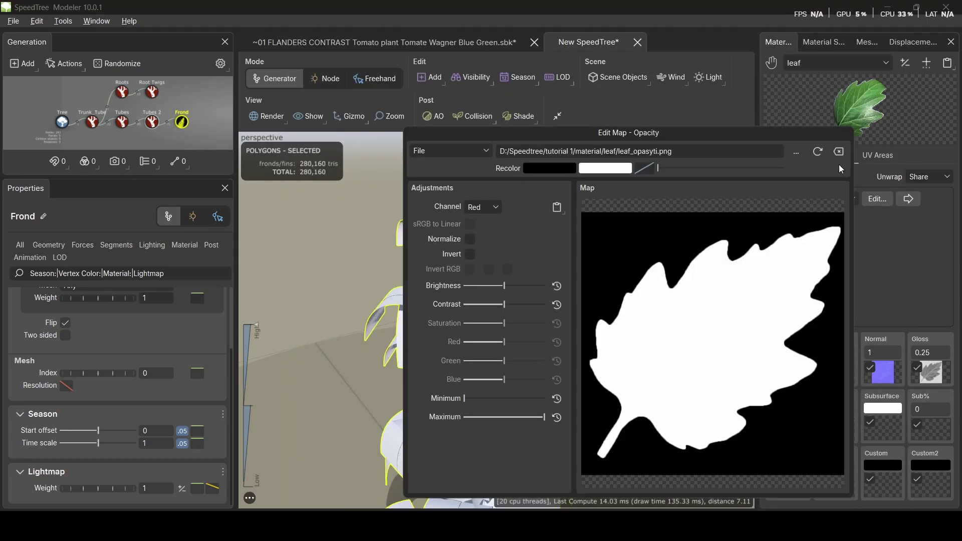
{"action": "left_click", "coordinate": [879, 271]}
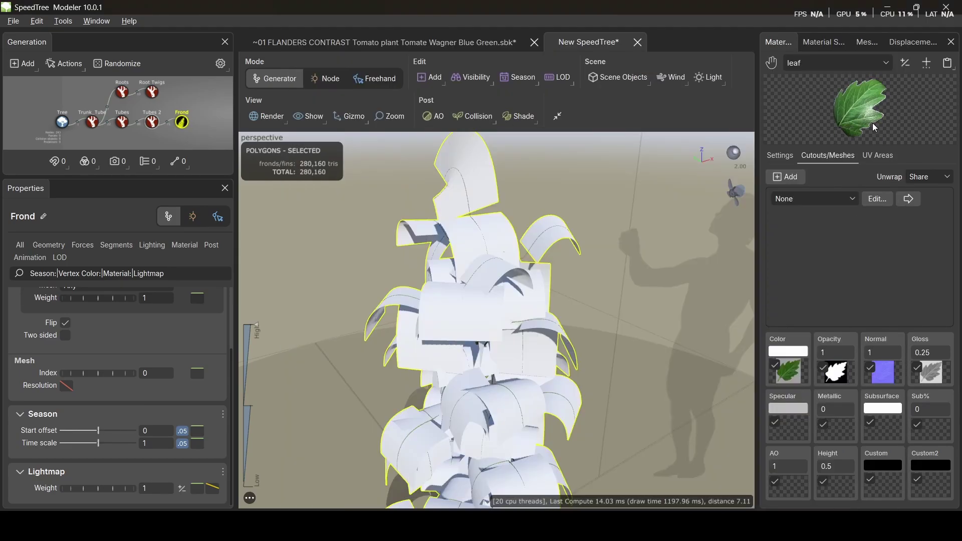
{"action": "mouse_move", "coordinate": [873, 124]}
{"action": "left_mouse_down"}
{"action": "mouse_move", "coordinate": [756, 90]}
{"action": "mouse_move", "coordinate": [869, 119]}
{"action": "left_mouse_up"}
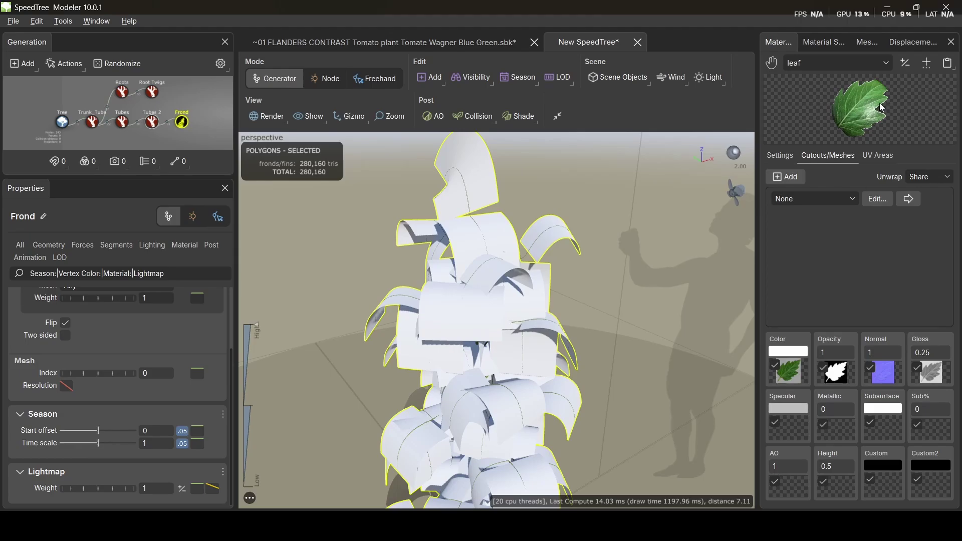
- Make the leaf material two-sided, set its gloss to 1, and check both sides in the preview
{"action": "left_click", "coordinate": [841, 201]}
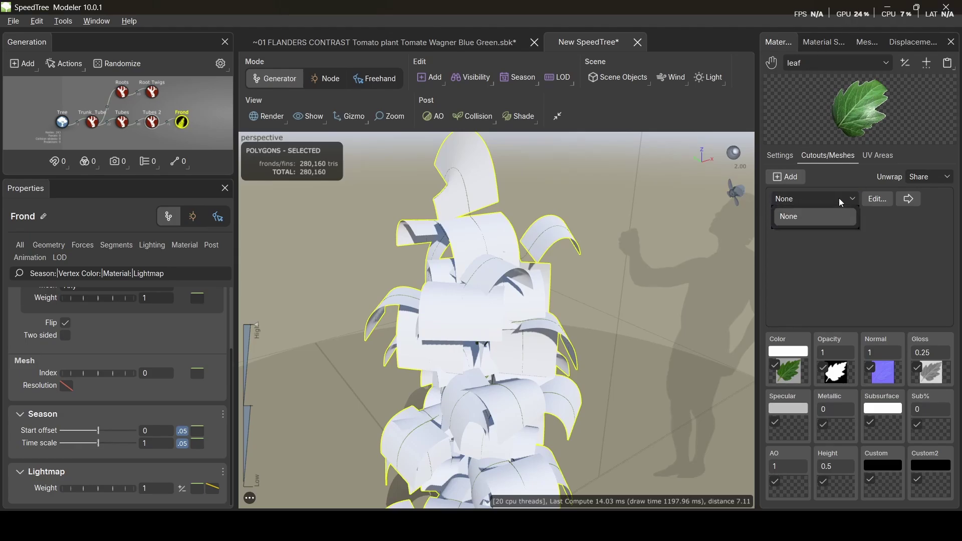
{"action": "left_click", "coordinate": [844, 200]}
{"action": "left_click", "coordinate": [781, 155]}
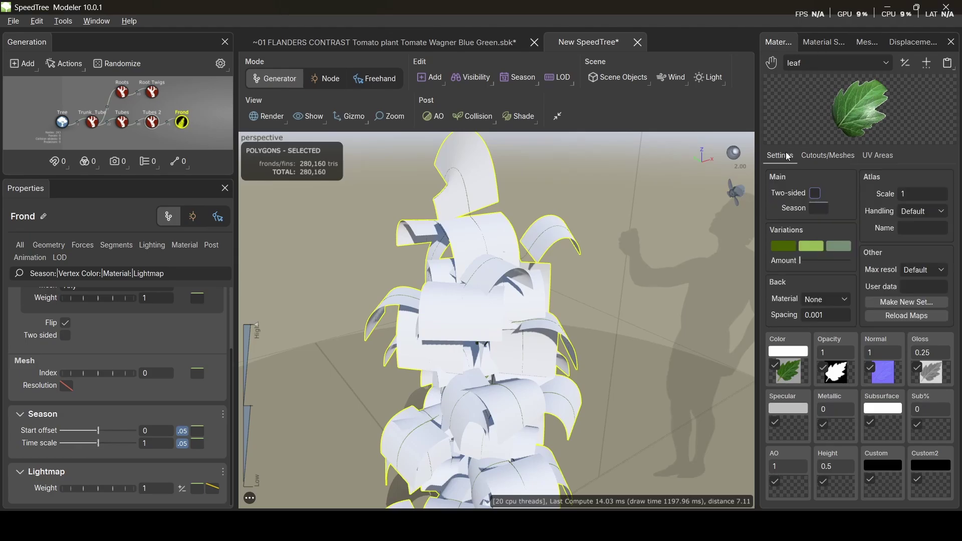
{"action": "left_click", "coordinate": [814, 194]}
{"action": "left_click_drag", "start_coordinate": [880, 122], "coordinate": [841, 91]}
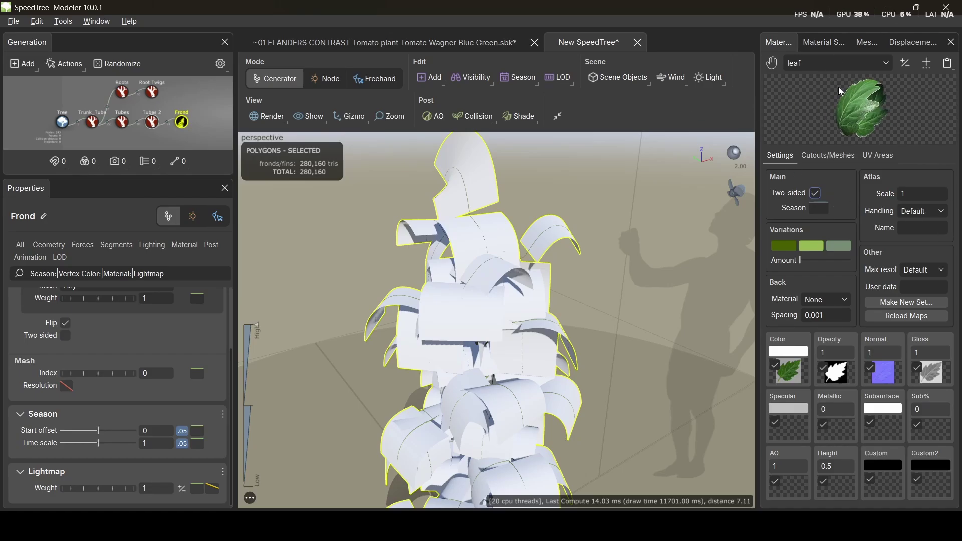
{"action": "left_click", "coordinate": [868, 43]}
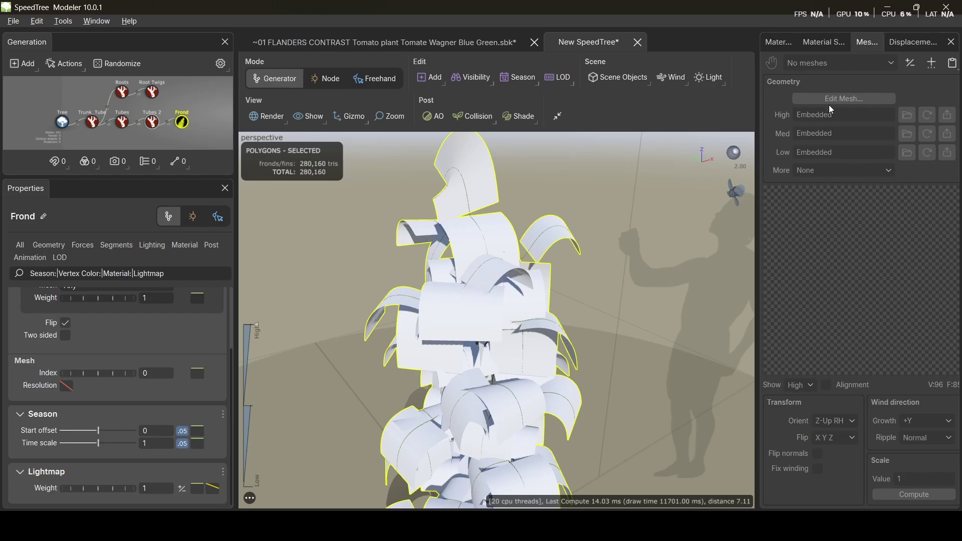
{"action": "left_click", "coordinate": [779, 43]}
{"action": "left_click_drag", "start_coordinate": [859, 94], "coordinate": [885, 84]}
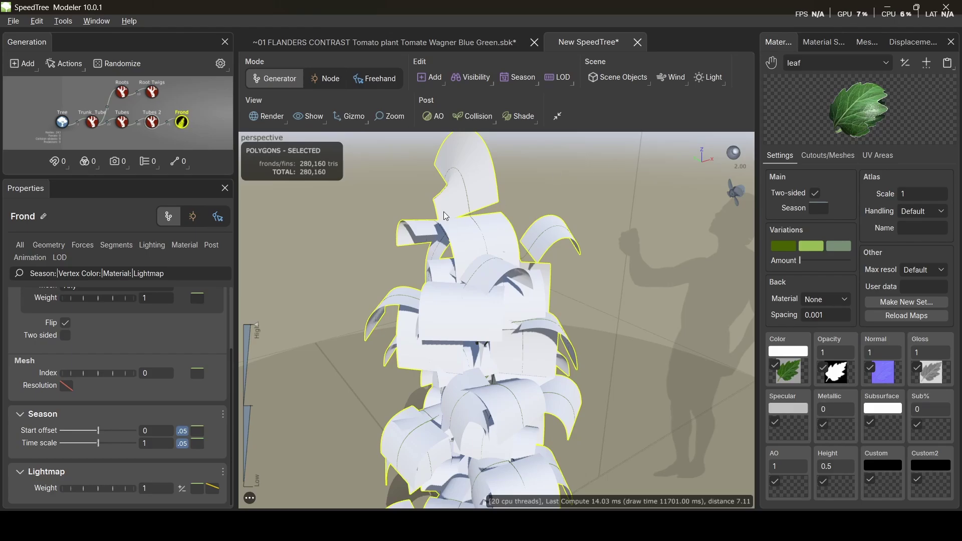
{"action": "left_click_drag", "start_coordinate": [481, 194], "coordinate": [458, 196]}
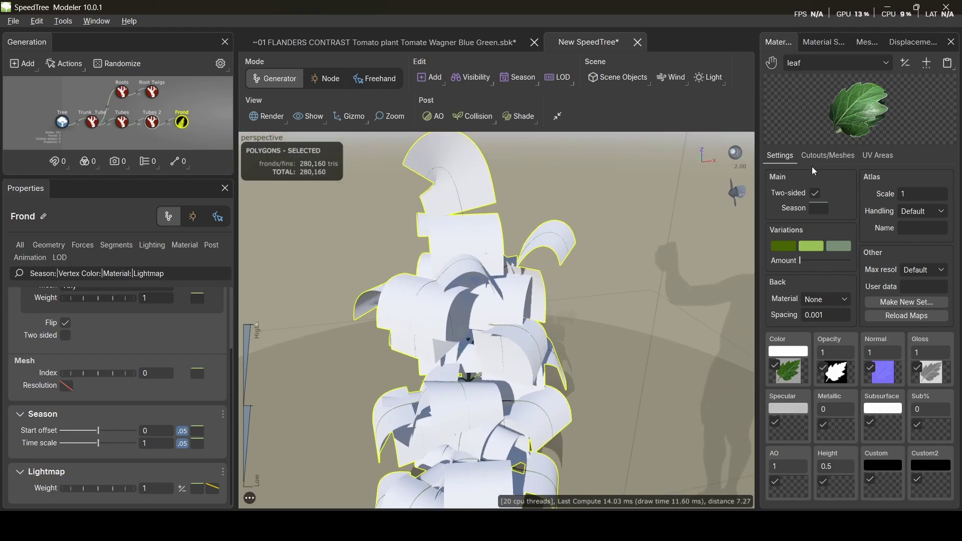
- Create a cutout mesh for the leaf material, fitting points around the leaf outline and along its midrib, with the anchor at the stem
{"action": "left_click", "coordinate": [822, 159]}
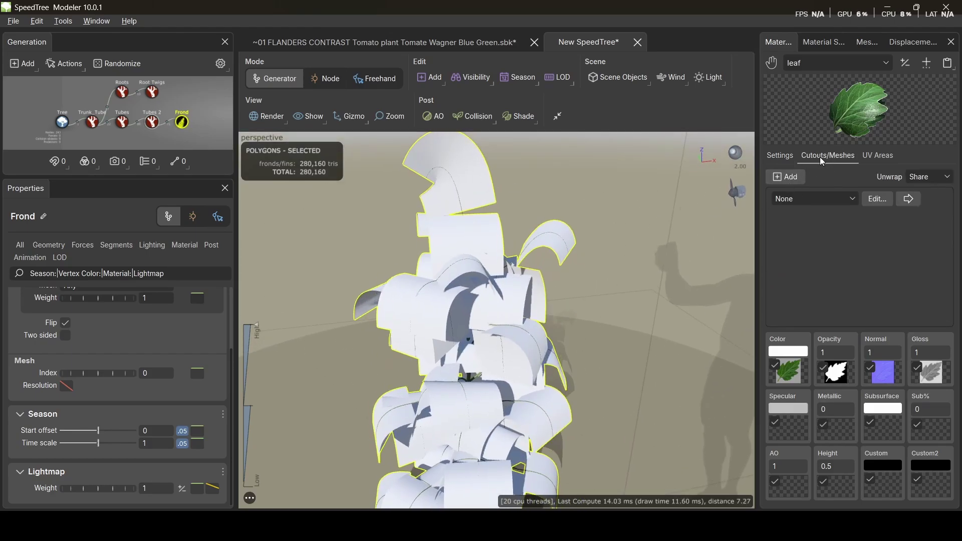
{"action": "left_click", "coordinate": [880, 202]}
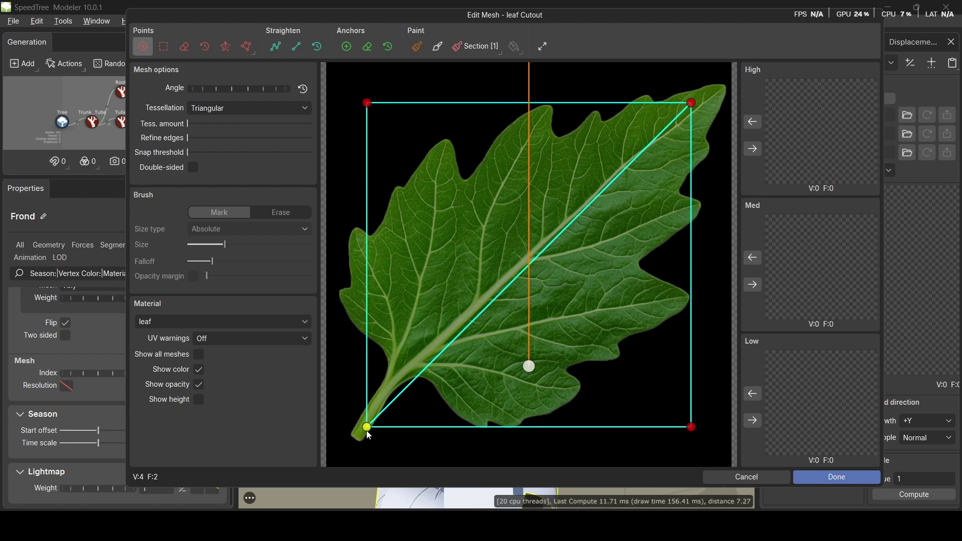
{"action": "left_click_drag", "start_coordinate": [367, 430], "coordinate": [349, 451]}
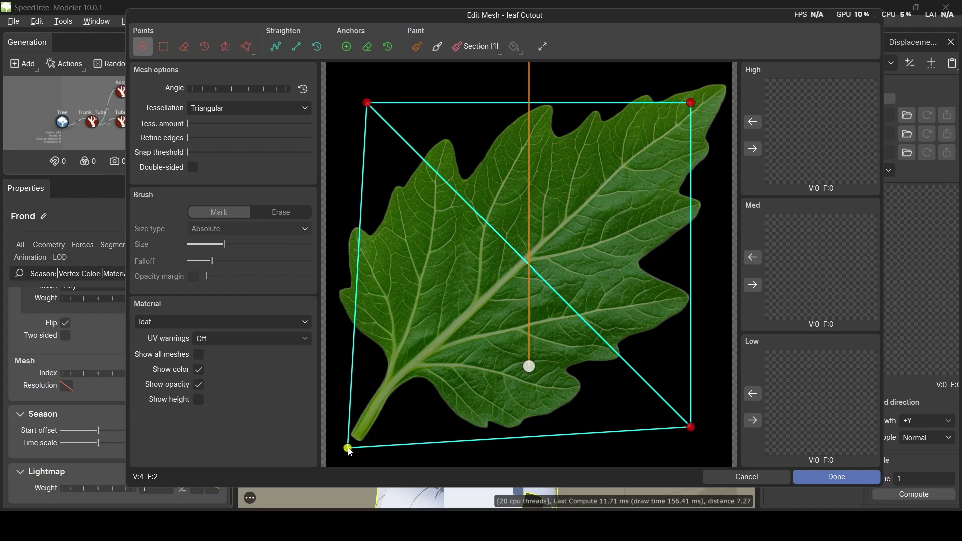
{"action": "left_click_drag", "start_coordinate": [349, 451], "coordinate": [350, 452]}
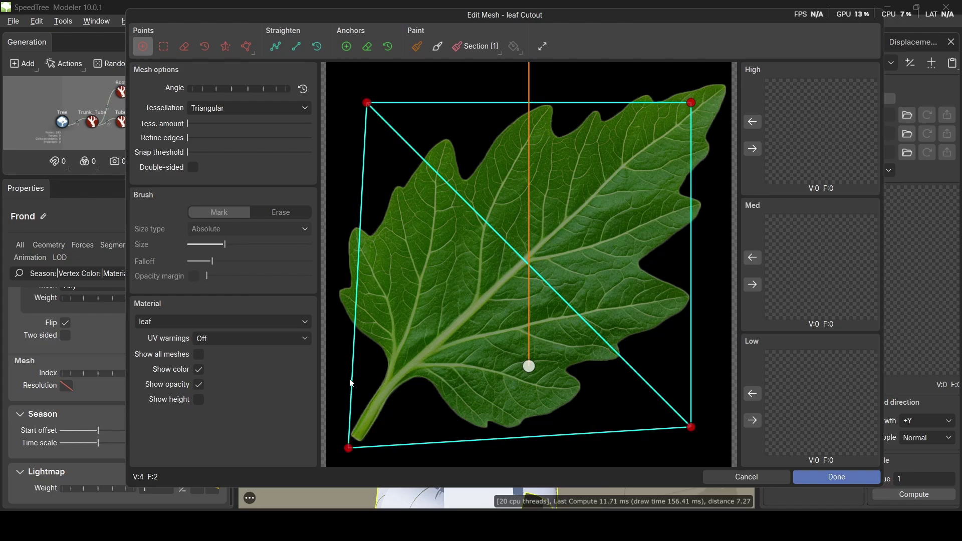
{"action": "left_click_drag", "start_coordinate": [350, 377], "coordinate": [347, 411]}
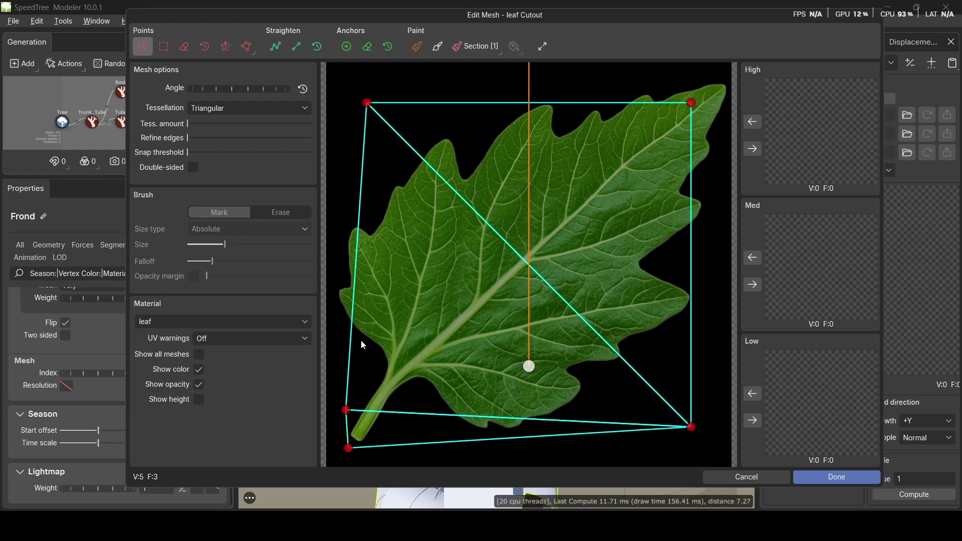
{"action": "mouse_move", "coordinate": [352, 345]}
{"action": "left_mouse_down"}
{"action": "mouse_move", "coordinate": [351, 382]}
{"action": "mouse_move", "coordinate": [346, 361]}
{"action": "left_mouse_up"}
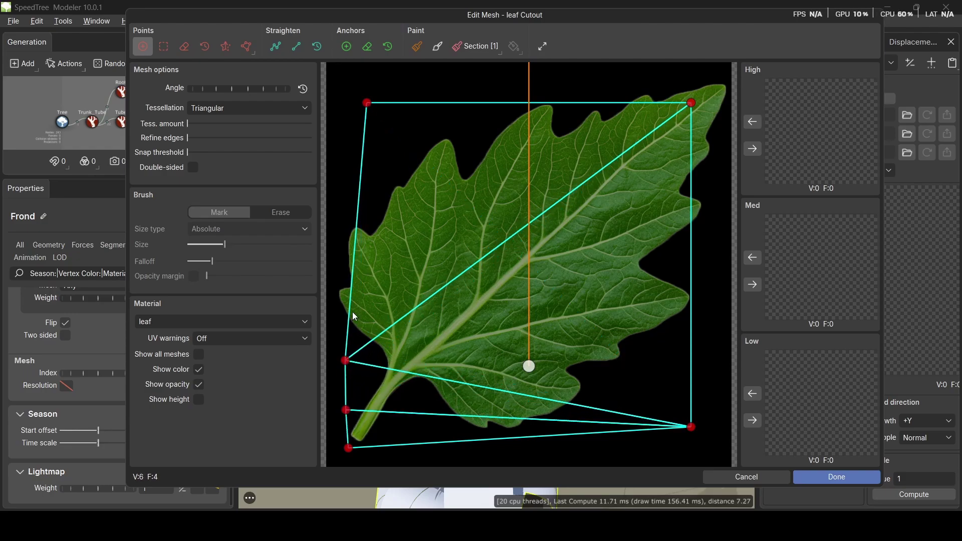
{"action": "left_click_drag", "start_coordinate": [350, 296], "coordinate": [331, 293]}
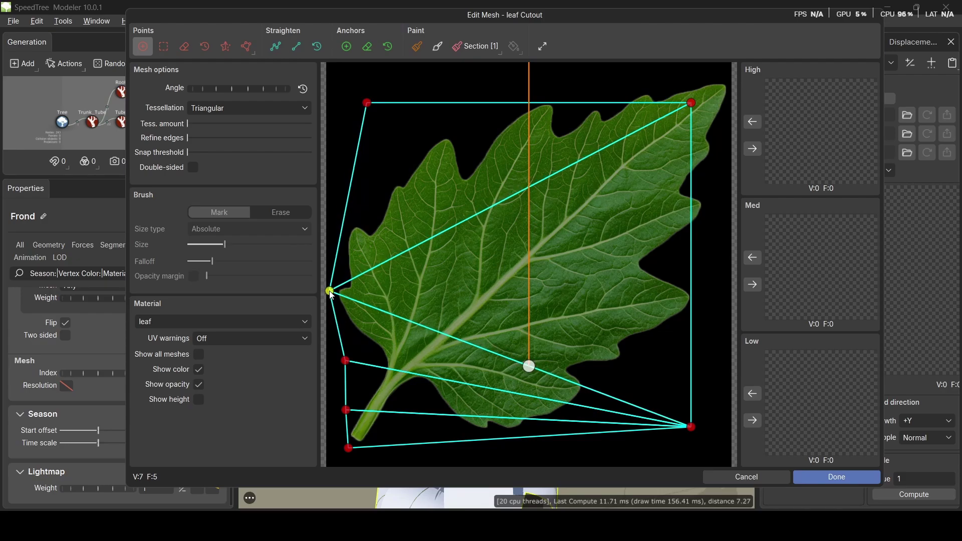
{"action": "left_click_drag", "start_coordinate": [357, 160], "coordinate": [343, 209]}
{"action": "left_click_drag", "start_coordinate": [364, 101], "coordinate": [389, 158]}
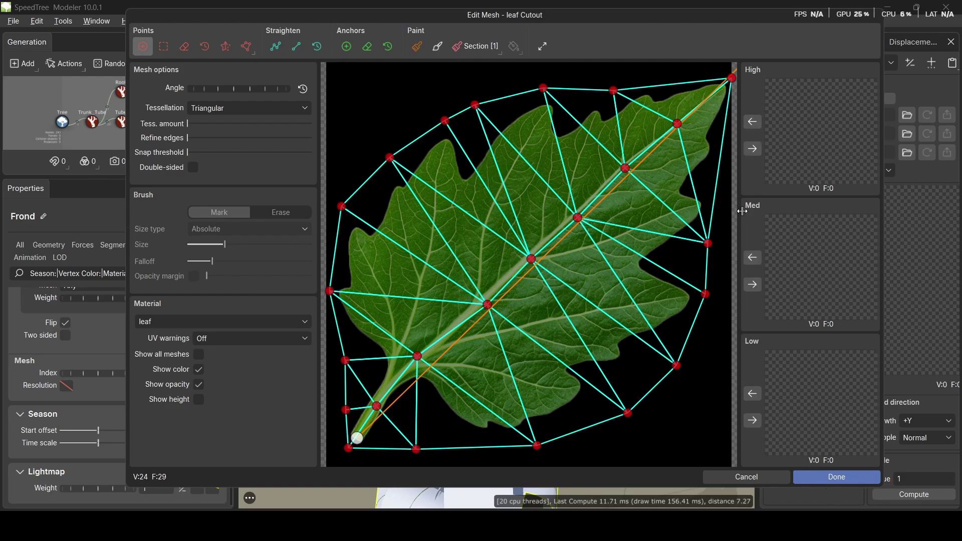
- Copy the edited leaf cutout mesh to the Low detail level and finish editing the mesh
{"action": "left_click", "coordinate": [756, 423]}
{"action": "left_click_drag", "start_coordinate": [777, 425], "coordinate": [822, 466]}
{"action": "left_click", "coordinate": [823, 477]}
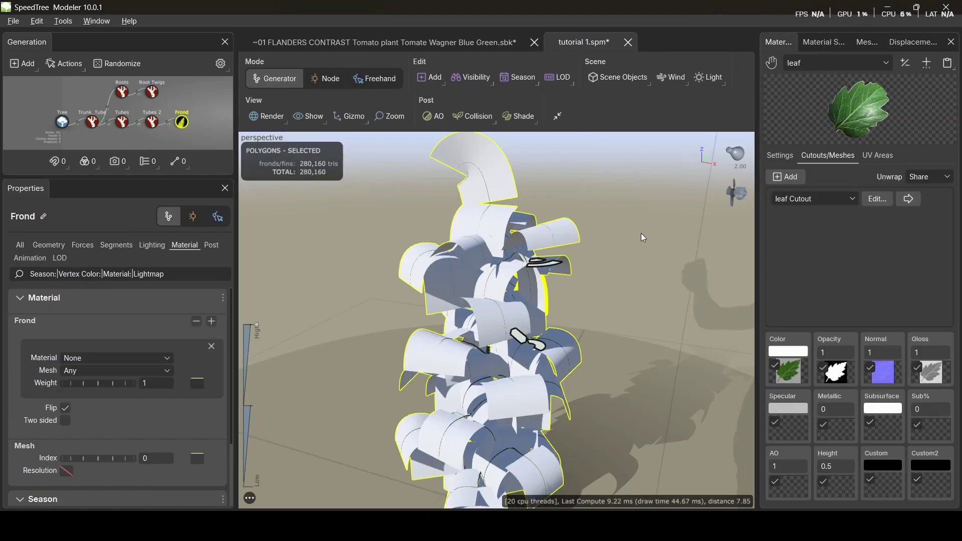
- Assign the leaf material to the Frond generator, deselect it, and review the foliage up close
{"action": "left_click", "coordinate": [113, 359]}
{"action": "left_click", "coordinate": [107, 406]}
{"action": "left_click_drag", "start_coordinate": [361, 354], "coordinate": [350, 267]}
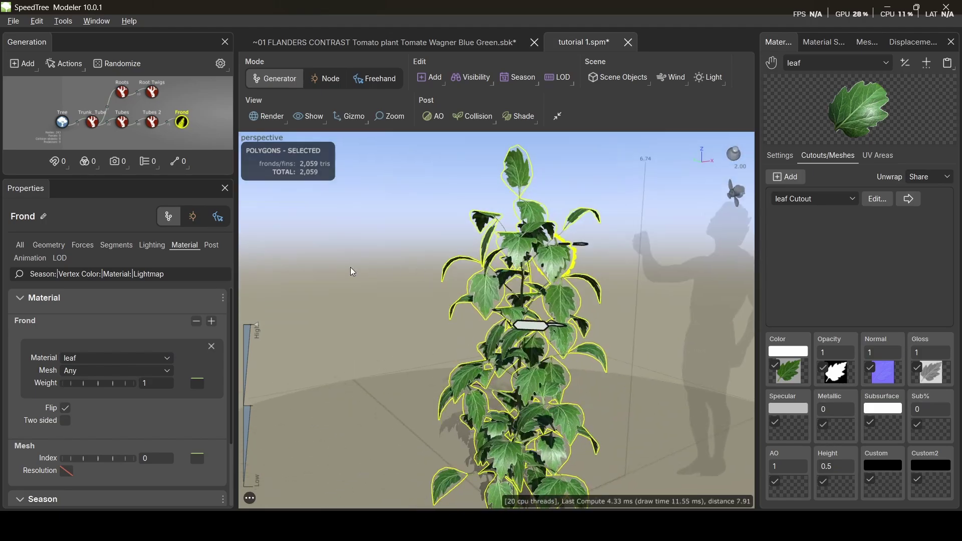
{"action": "left_click", "coordinate": [351, 267]}
{"action": "scroll", "coordinate": [469, 297], "scroll_direction": "up", "scroll_amount": 8}
{"action": "left_click_drag", "start_coordinate": [519, 296], "coordinate": [561, 290]}
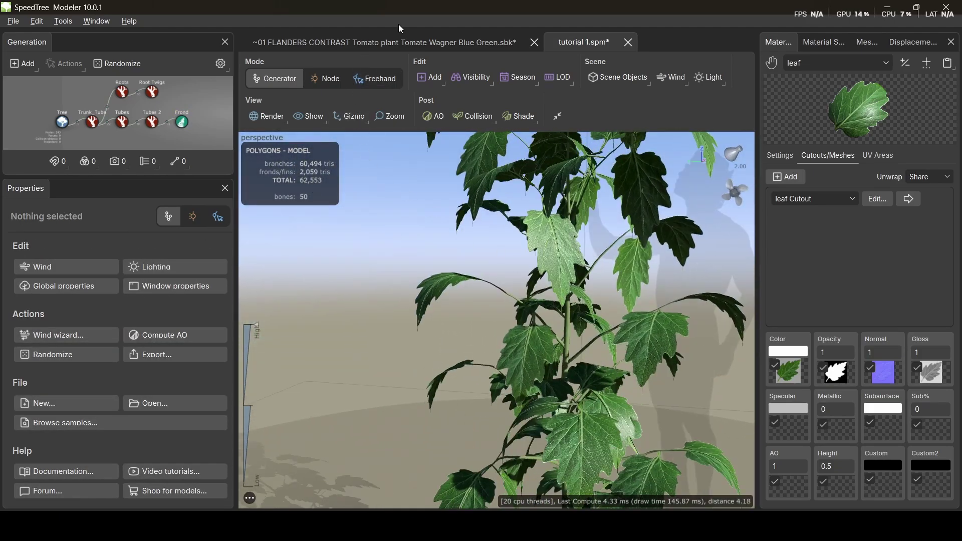
- Switch to the reference tomato plant model and examine the twigs at the top of a tomato up close
{"action": "left_click", "coordinate": [468, 43]}
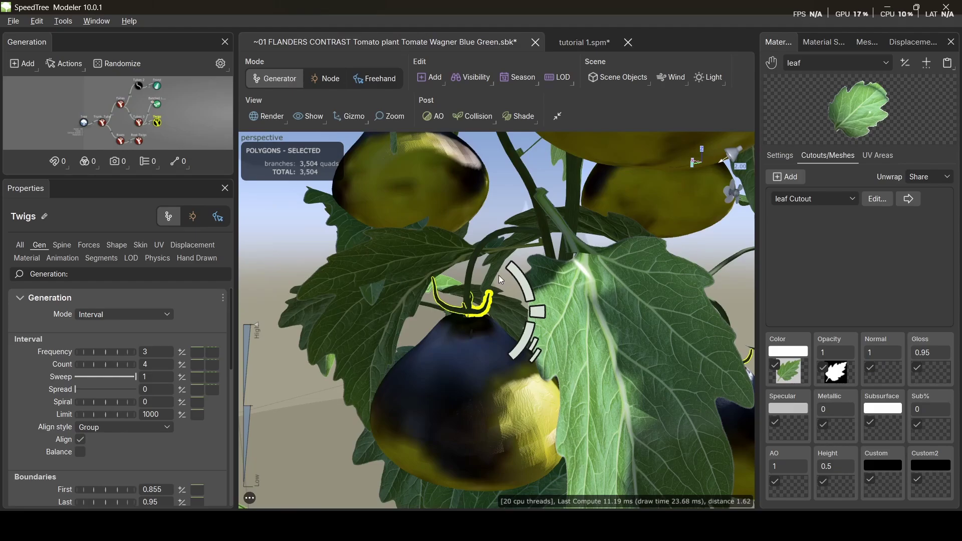
{"action": "left_click_drag", "start_coordinate": [498, 275], "coordinate": [495, 328]}
{"action": "scroll", "coordinate": [498, 372], "scroll_direction": "up", "scroll_amount": 3}
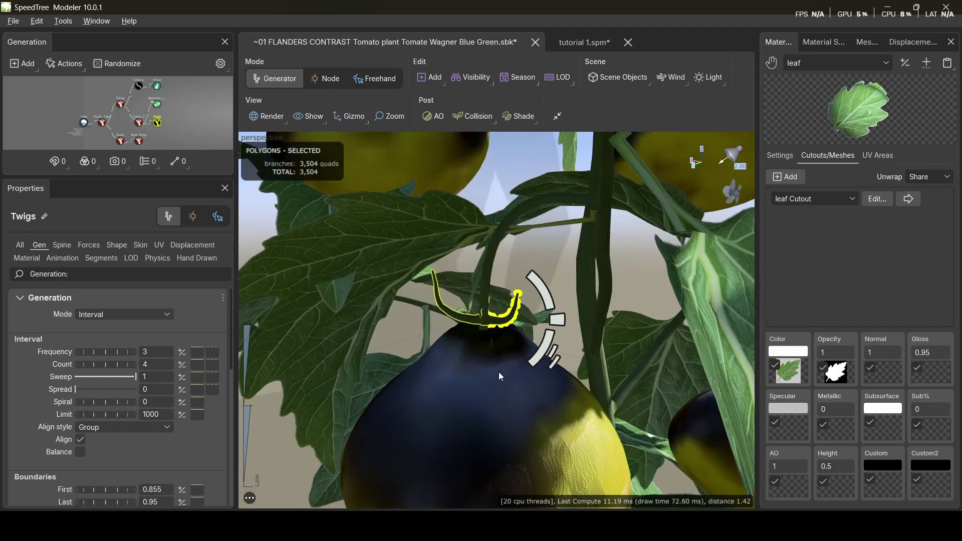
- Examine how the twigs and their curved stem attach above the tomato in the reference plant
{"action": "middle_click_drag", "start_coordinate": [498, 371], "coordinate": [494, 357]}
{"action": "scroll", "coordinate": [494, 358], "scroll_direction": "down", "scroll_amount": 3}
{"action": "left_click_drag", "start_coordinate": [494, 358], "coordinate": [510, 296]}
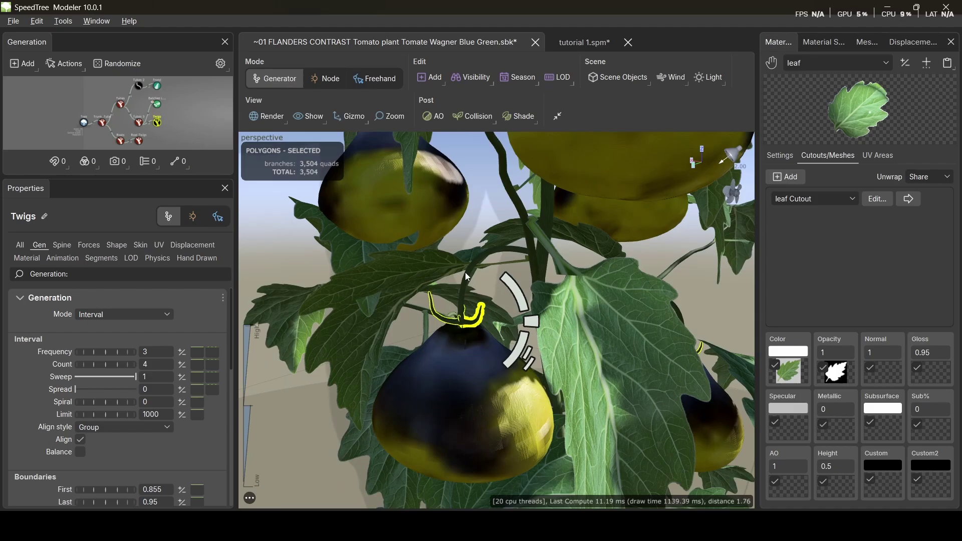
{"action": "left_click", "coordinate": [457, 320]}
{"action": "left_click", "coordinate": [433, 309]}
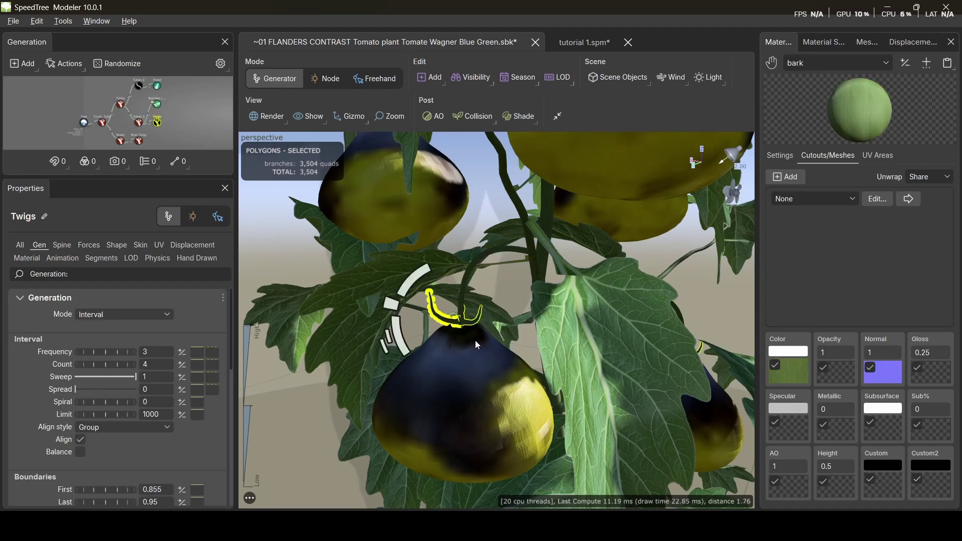
{"action": "mouse_move", "coordinate": [475, 340]}
{"action": "left_mouse_down"}
{"action": "mouse_move", "coordinate": [488, 322]}
{"action": "mouse_move", "coordinate": [470, 333]}
{"action": "left_mouse_up"}
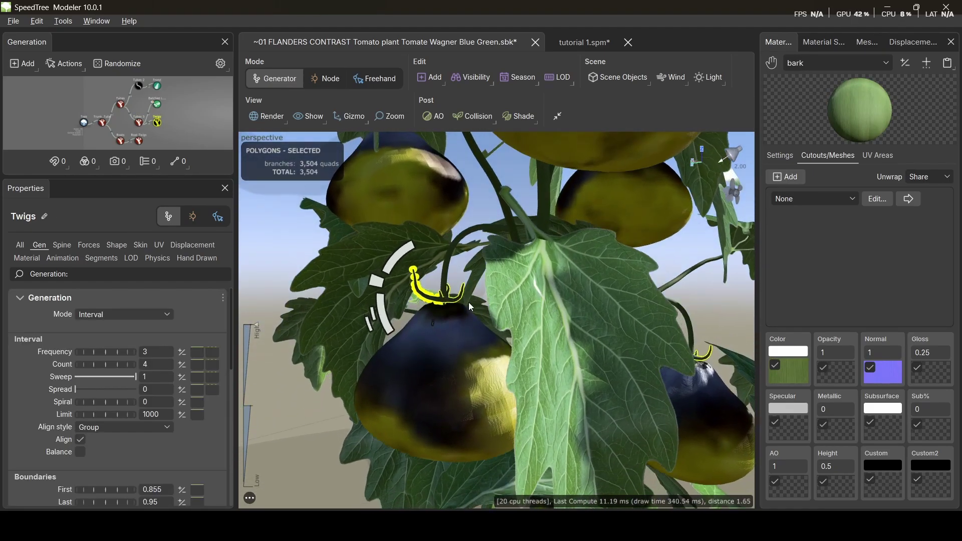
{"action": "left_click", "coordinate": [440, 313]}
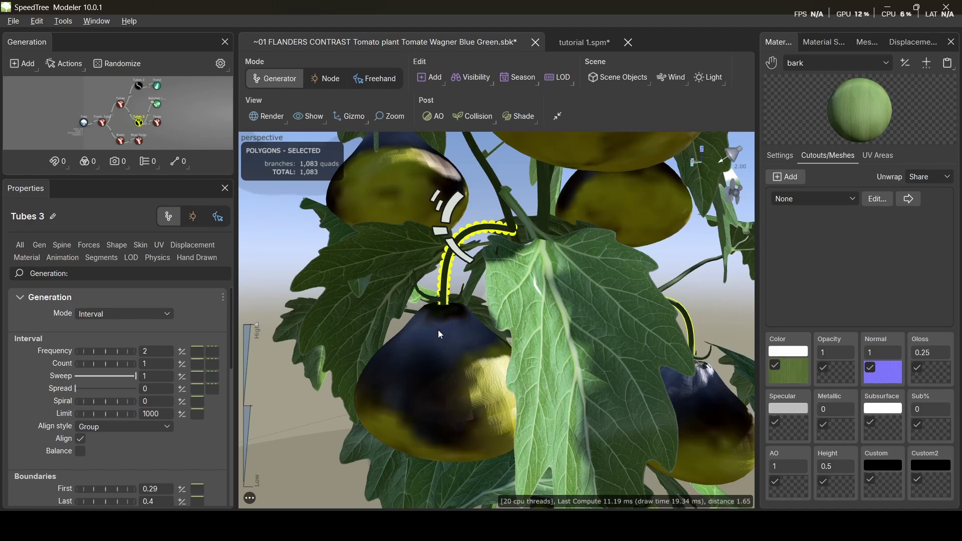
- Switch to the tutorial 1 model and add a Tubes branch generator to the existing Tubes generator
{"action": "left_click", "coordinate": [580, 44]}
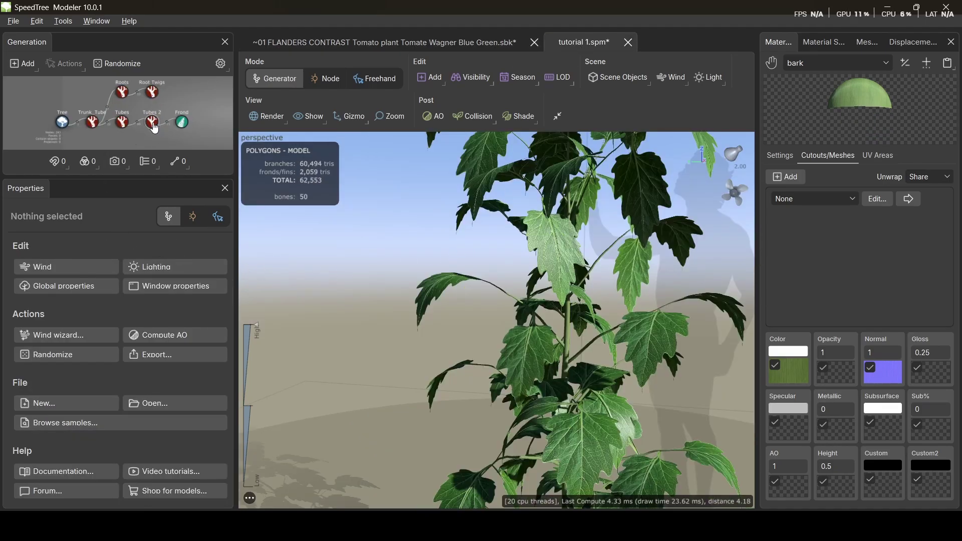
{"action": "right_click", "coordinate": [121, 122]}
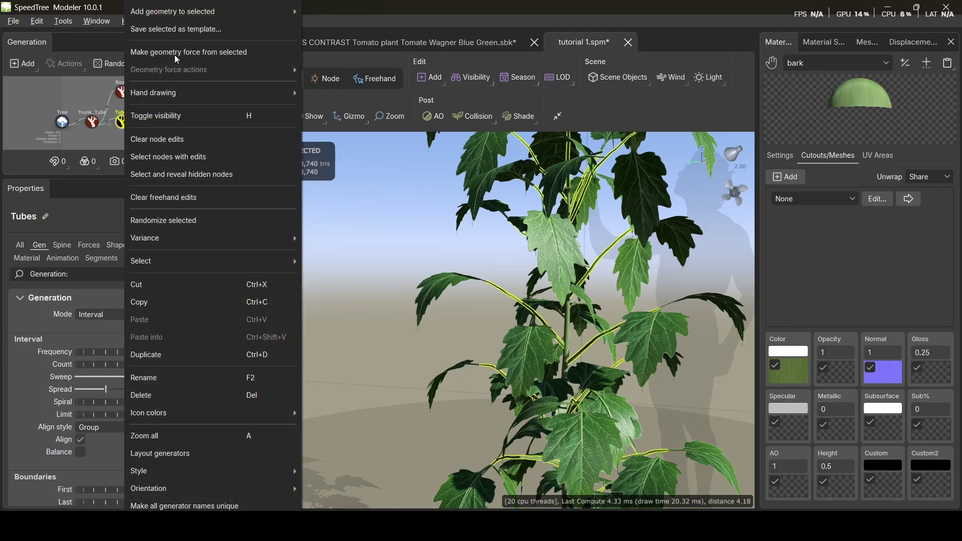
{"action": "mouse_move", "coordinate": [270, 11]}
{"action": "mouse_move", "coordinate": [335, 197]}
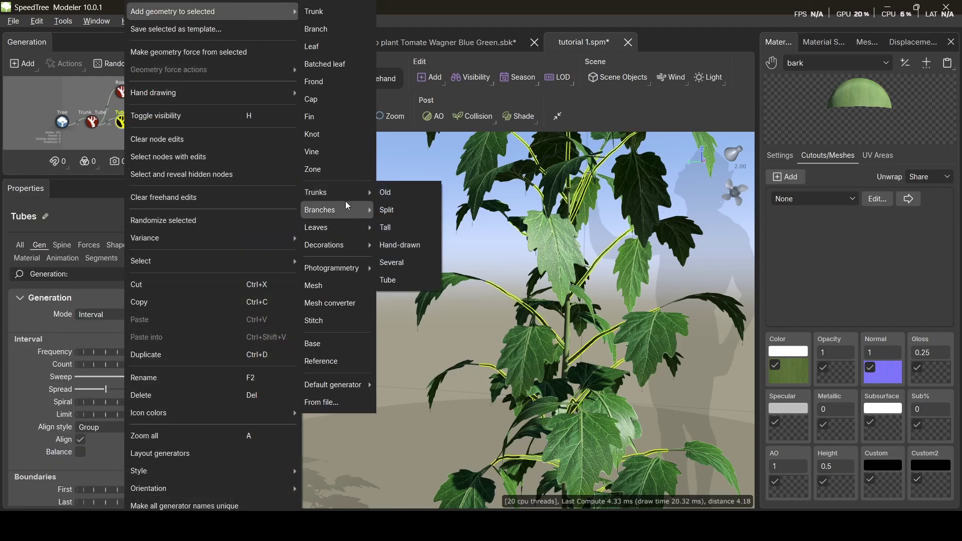
{"action": "mouse_move", "coordinate": [357, 216]}
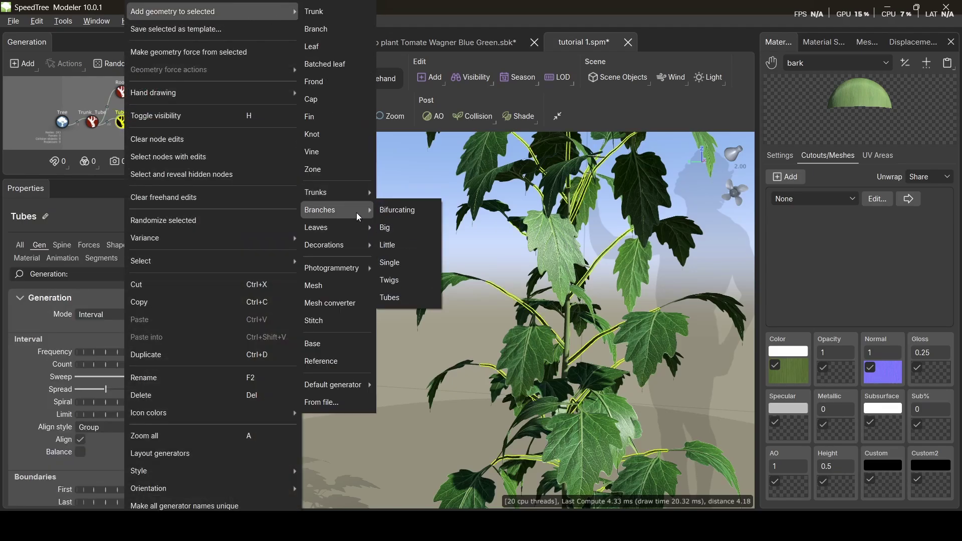
{"action": "left_click", "coordinate": [391, 298]}
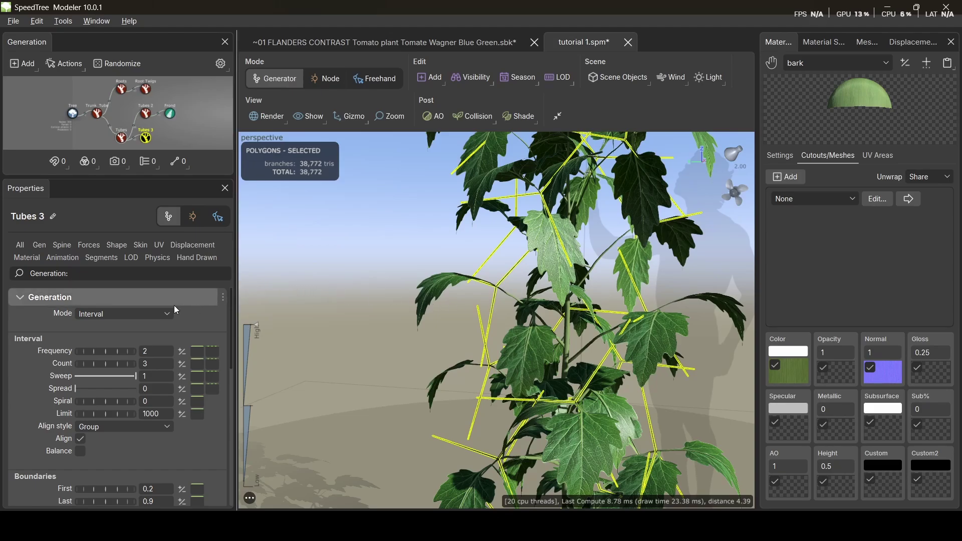
- Set the new tubes' generation count to 1 and review their placement along the branches
{"action": "left_click", "coordinate": [37, 246]}
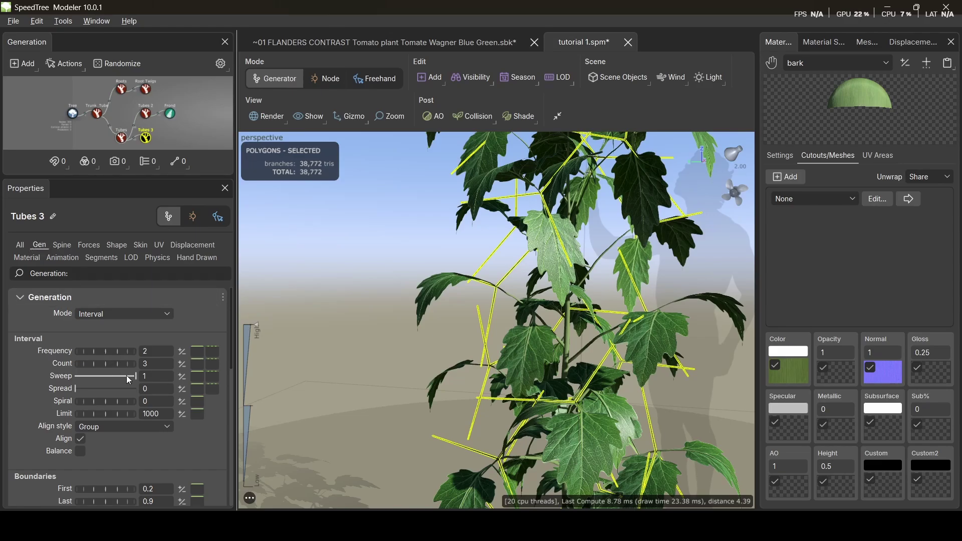
{"action": "double_click", "coordinate": [151, 362]}
{"action": "key", "text": "Return"}
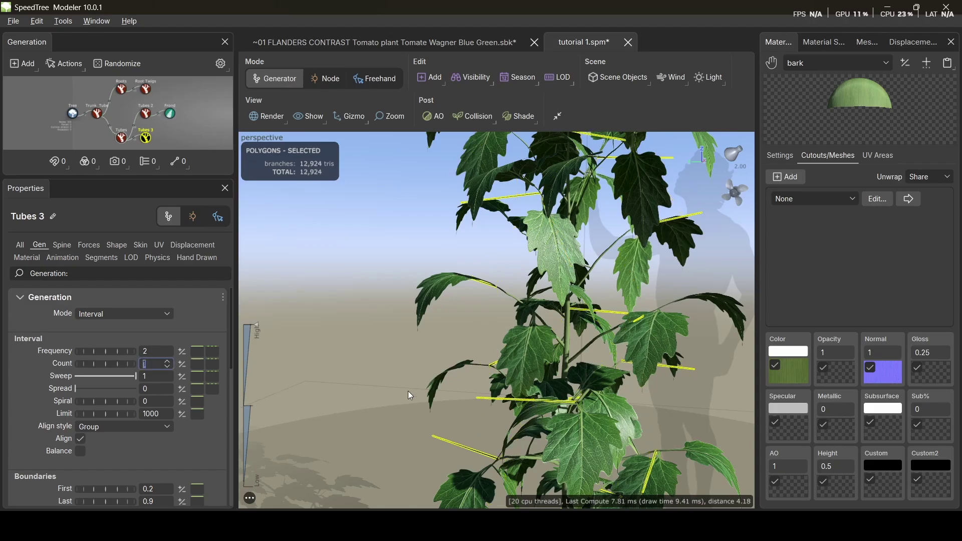
{"action": "left_click_drag", "start_coordinate": [566, 319], "coordinate": [475, 337]}
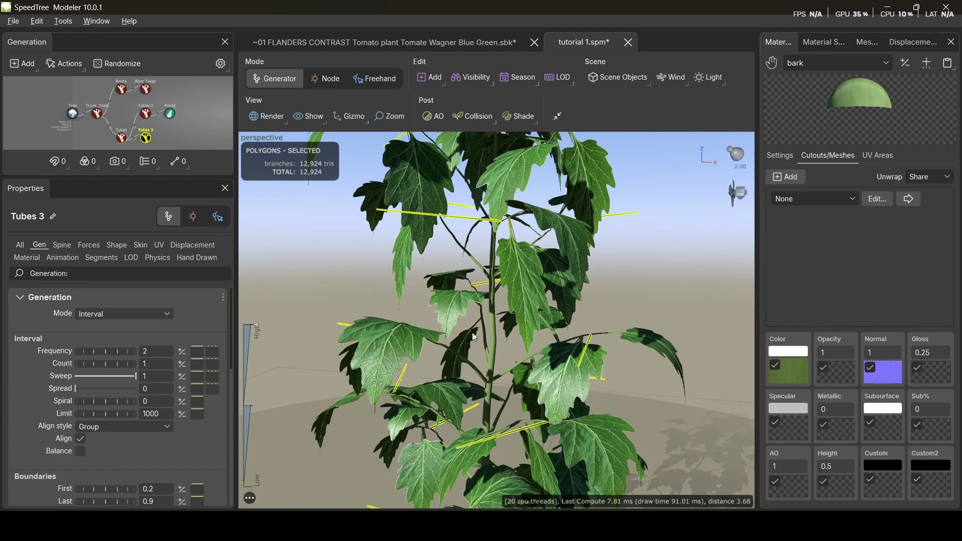
{"action": "scroll", "coordinate": [488, 390], "scroll_direction": "up", "scroll_amount": 2}
{"action": "left_click_drag", "start_coordinate": [563, 350], "coordinate": [570, 321]}
- Try a generation count of 2 on the new tubes and restore it to 1
{"action": "double_click", "coordinate": [157, 365]}
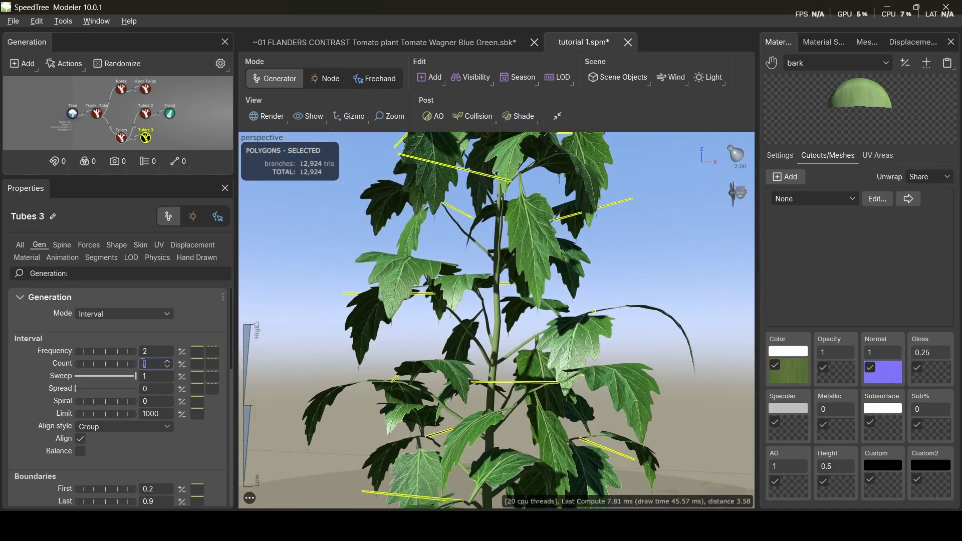
{"action": "type", "text": "2"}
{"action": "key", "text": "Return"}
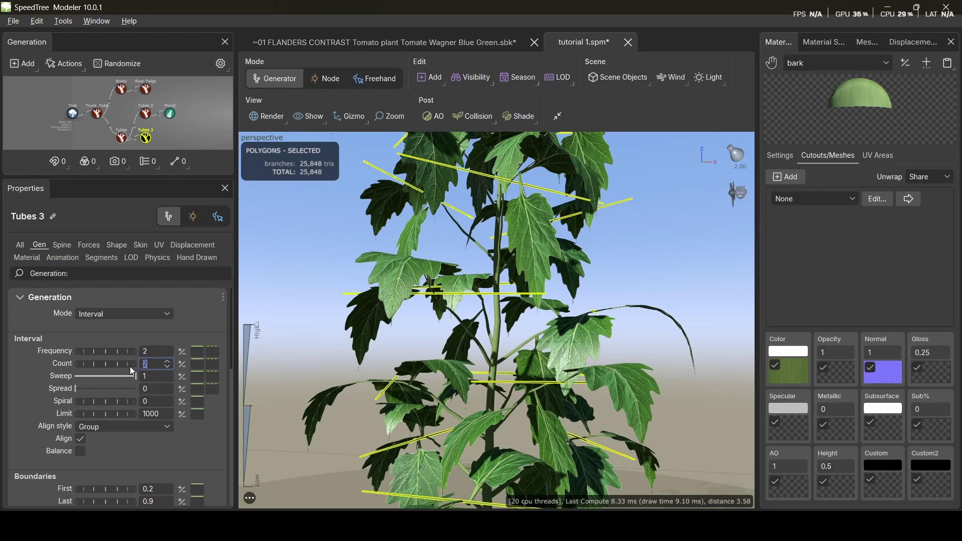
{"action": "type", "text": "1"}
{"action": "key", "text": "Return"}
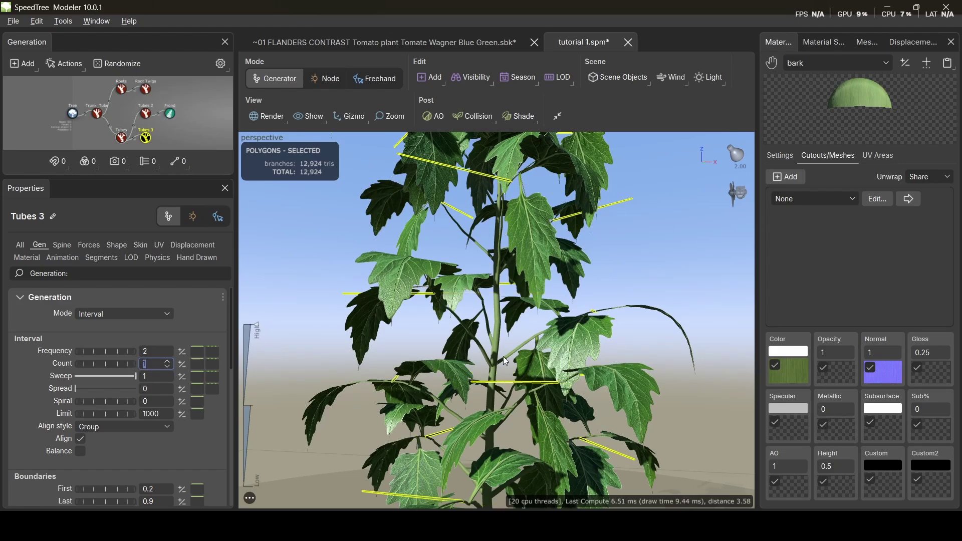
{"action": "left_click_drag", "start_coordinate": [503, 356], "coordinate": [447, 372]}
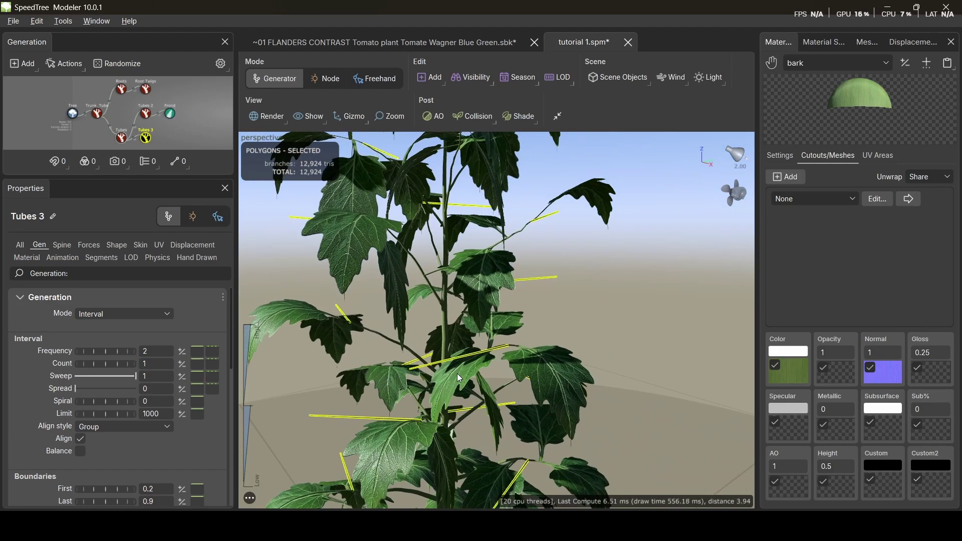
{"action": "left_click_drag", "start_coordinate": [457, 378], "coordinate": [494, 362]}
- Set the new tubes' generation boundaries to First 0.3 and Last 0.4
{"action": "scroll", "coordinate": [156, 471], "scroll_direction": "down", "scroll_amount": 1}
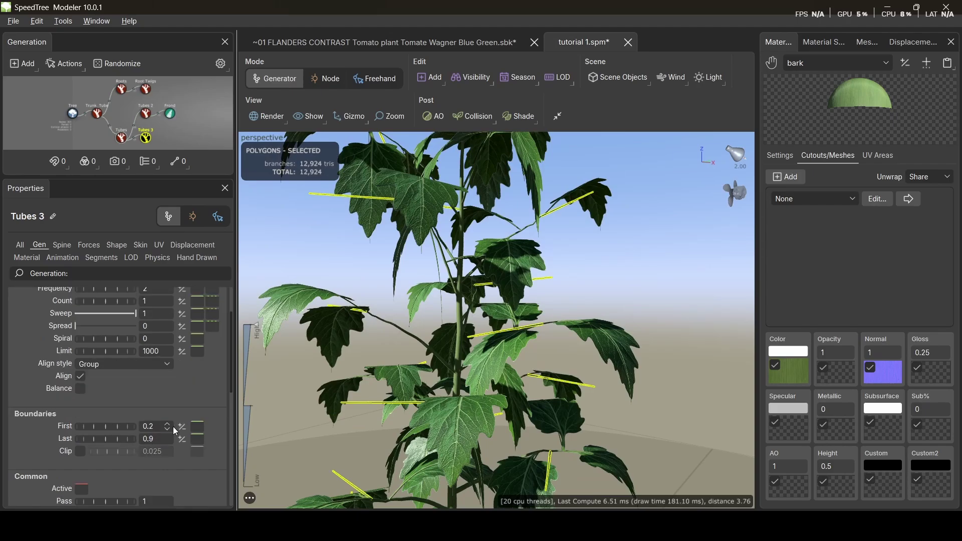
{"action": "left_click", "coordinate": [158, 428]}
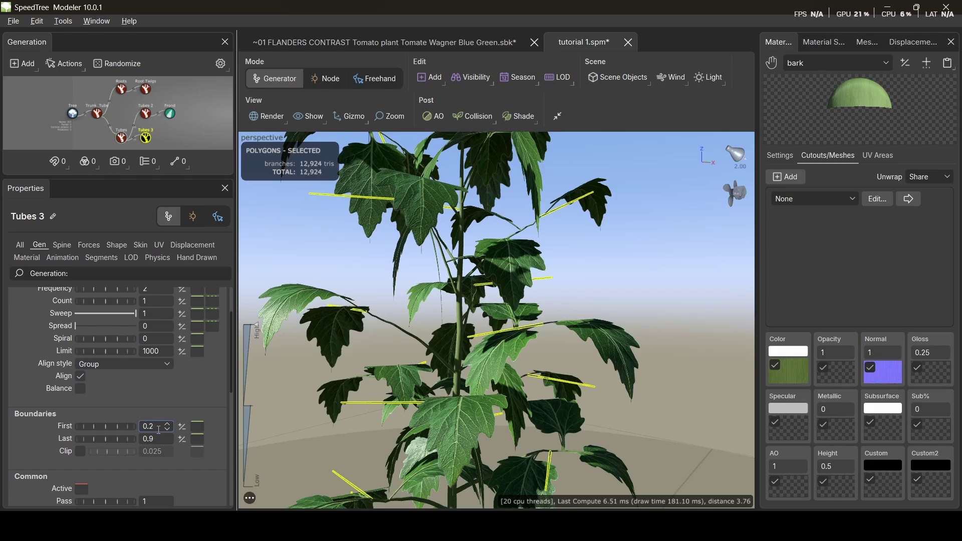
{"action": "key", "text": "Return"}
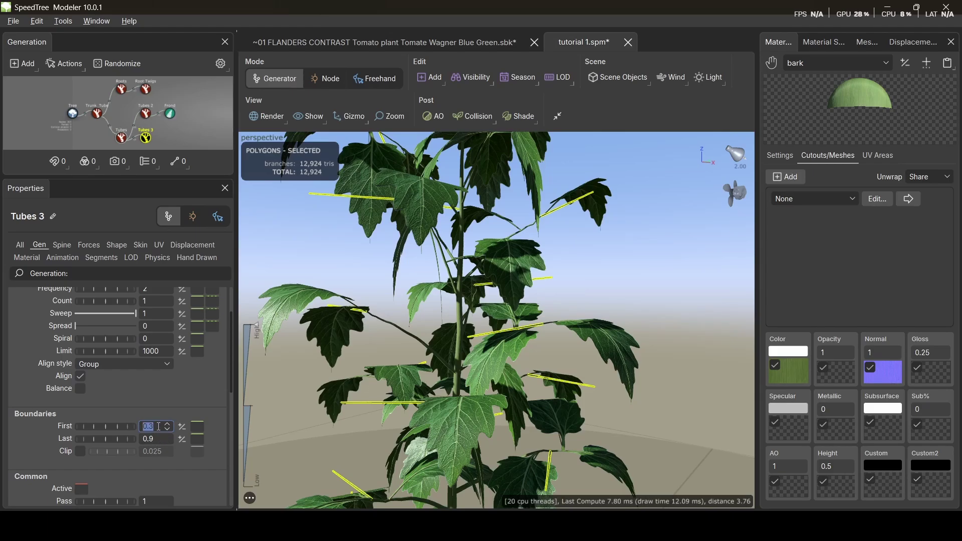
{"action": "left_click", "coordinate": [158, 439]}
{"action": "type", "text": "4"}
{"action": "key", "text": "Return"}
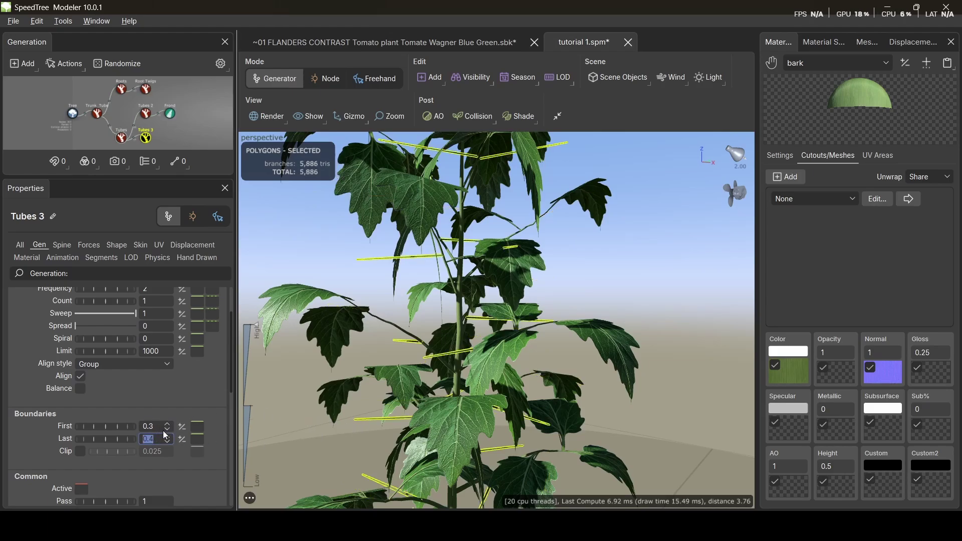
- Set the new tubes' spine length to 0% of parent and an absolute length of 0.27
{"action": "left_click", "coordinate": [62, 245]}
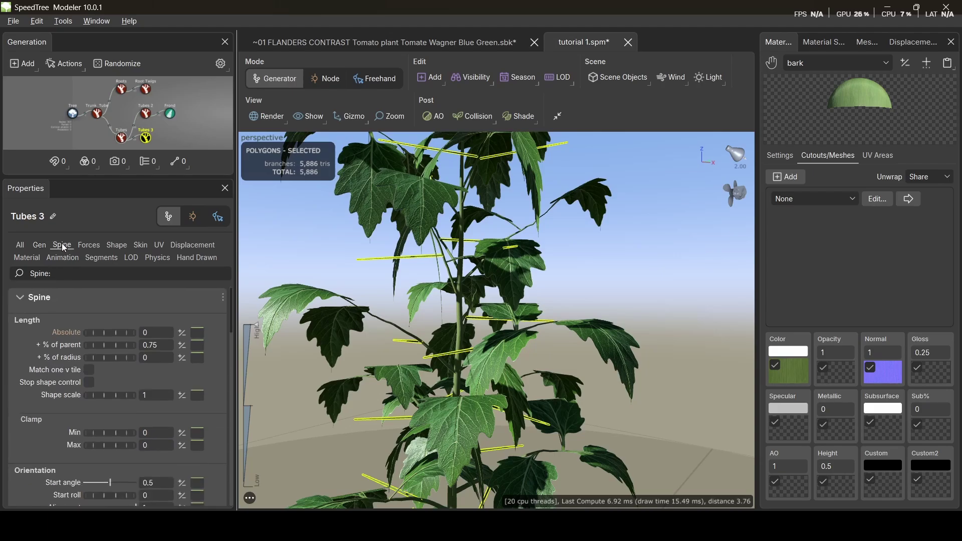
{"action": "double_click", "coordinate": [158, 346]}
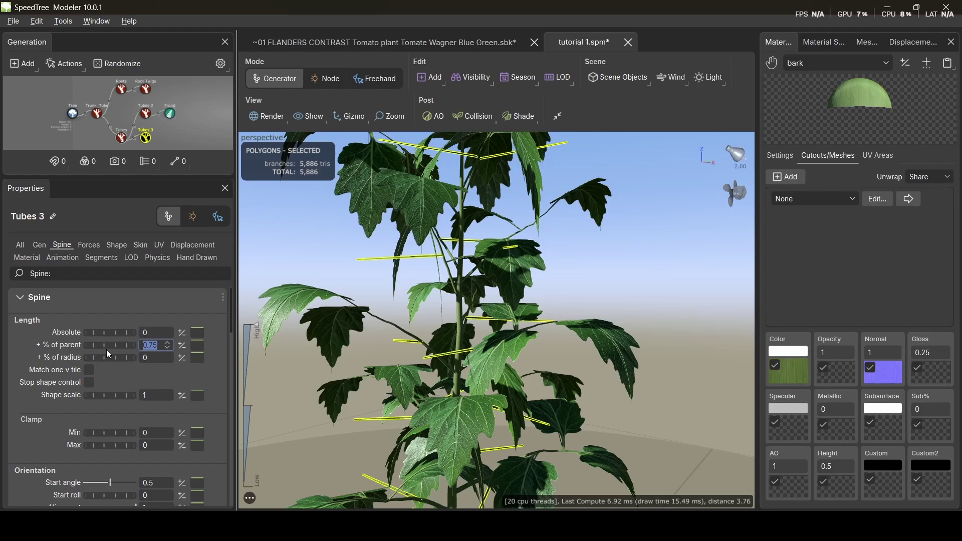
{"action": "type", "text": "0"}
{"action": "key", "text": "Return"}
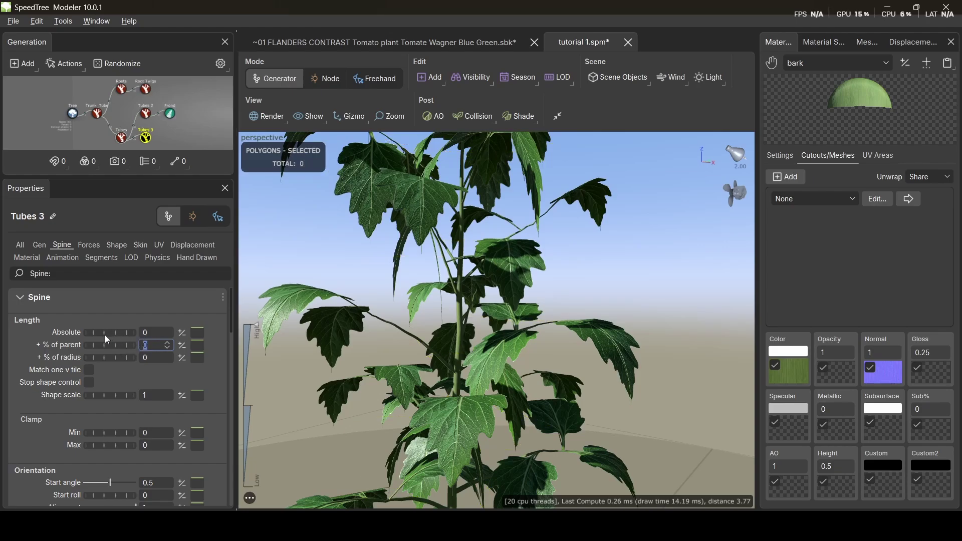
{"action": "left_click_drag", "start_coordinate": [104, 334], "coordinate": [122, 344]}
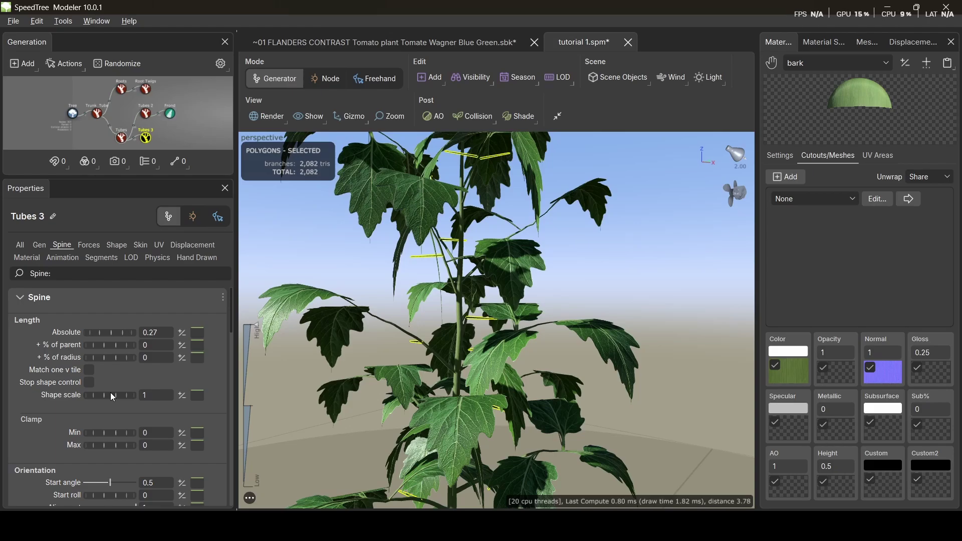
- Set the start angle of the new tubes' spine to 0.4
{"action": "scroll", "coordinate": [114, 397], "scroll_direction": "down", "scroll_amount": 2}
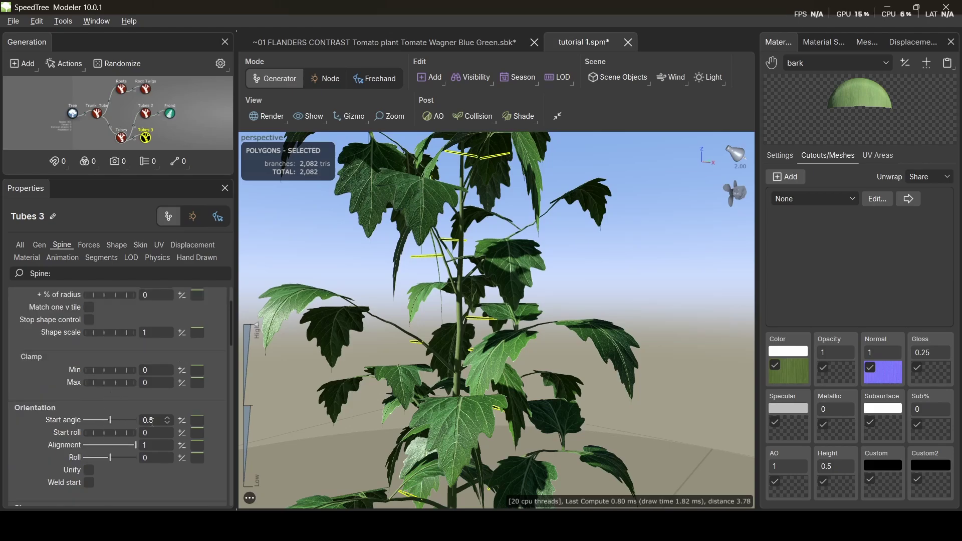
{"action": "mouse_move", "coordinate": [115, 424]}
{"action": "left_click", "coordinate": [157, 420]}
{"action": "key", "text": "BackSpace"}
{"action": "key", "text": "Return"}
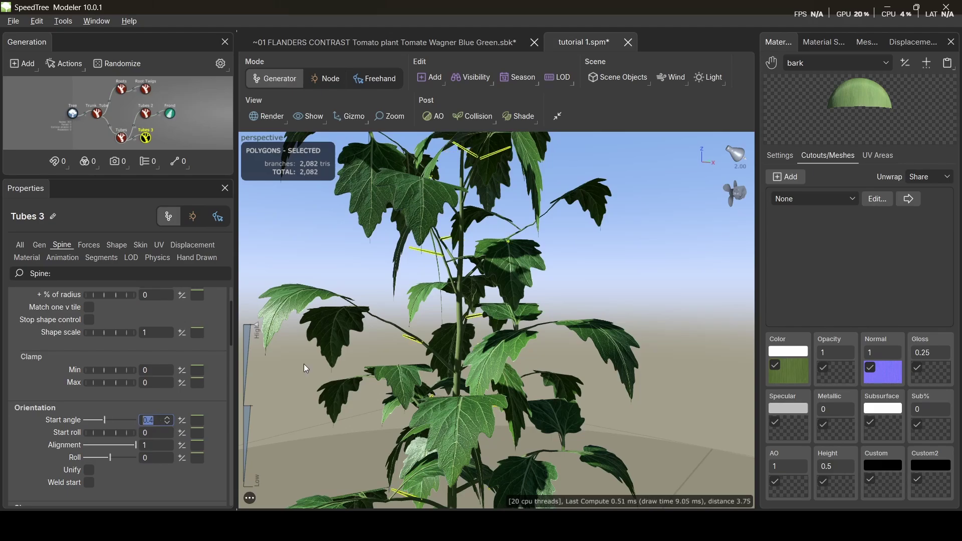
- Set the new tubes' spine gravity to 0.23 and check their downward curve up close
{"action": "scroll", "coordinate": [111, 486], "scroll_direction": "down", "scroll_amount": 3}
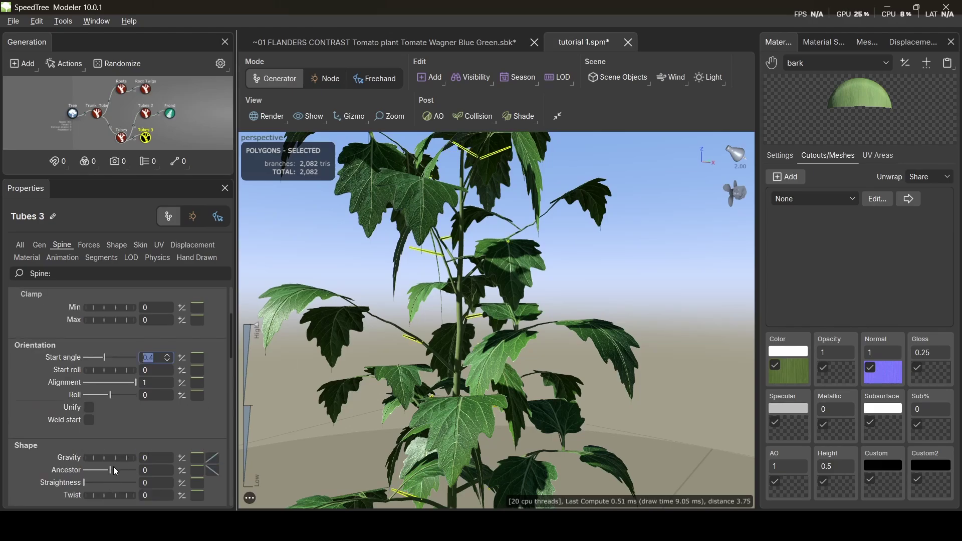
{"action": "left_click", "coordinate": [154, 458]}
{"action": "type", "text": ".23"}
{"action": "key", "text": "Return"}
{"action": "left_click_drag", "start_coordinate": [395, 350], "coordinate": [377, 293]}
{"action": "scroll", "coordinate": [378, 293], "scroll_direction": "up", "scroll_amount": 5}
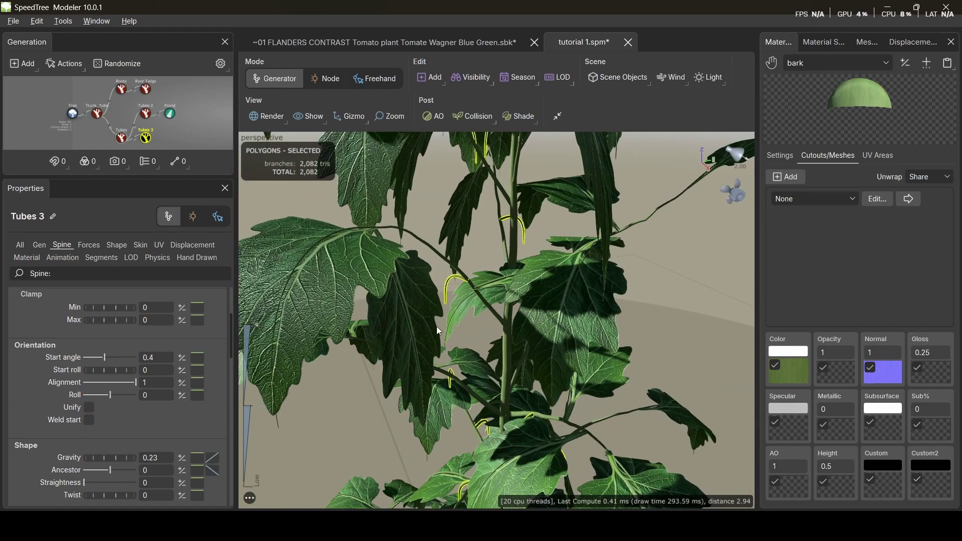
{"action": "scroll", "coordinate": [422, 306], "scroll_direction": "up", "scroll_amount": 5}
{"action": "left_click_drag", "start_coordinate": [433, 280], "coordinate": [429, 267]}
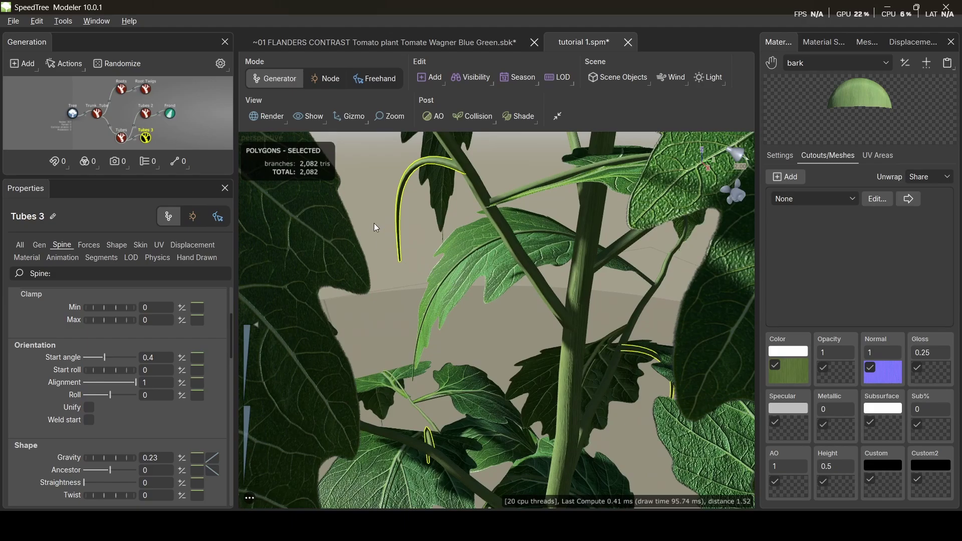
{"action": "left_click_drag", "start_coordinate": [373, 223], "coordinate": [367, 211]}
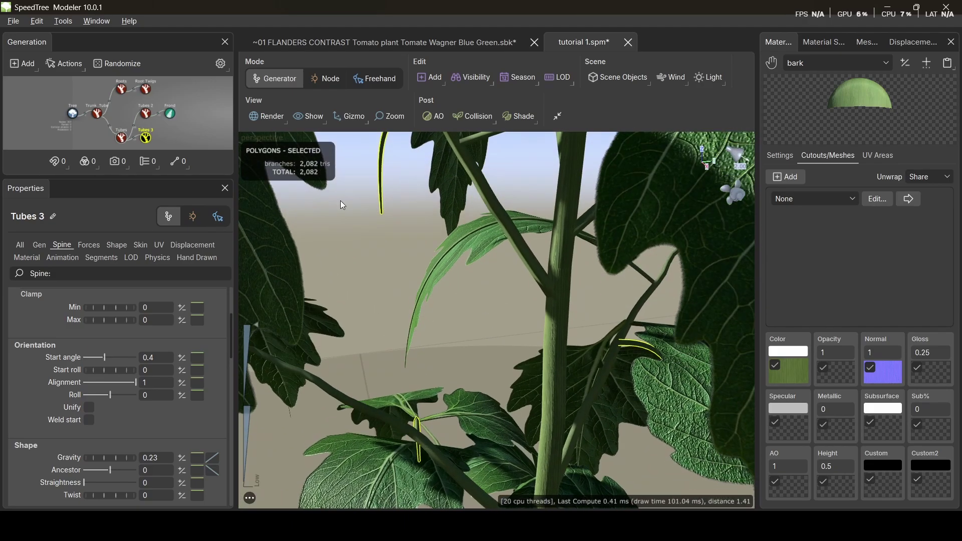
- Add a Twigs branch generator to the drooping tubes and view the twigs at a tube's tip up close
{"action": "right_click", "coordinate": [142, 142]}
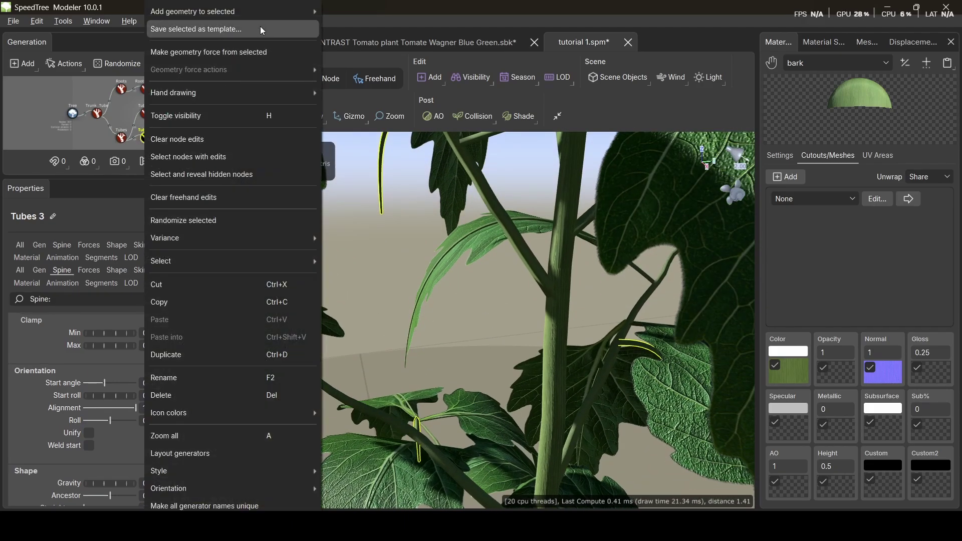
{"action": "mouse_move", "coordinate": [226, 11]}
{"action": "mouse_move", "coordinate": [366, 216]}
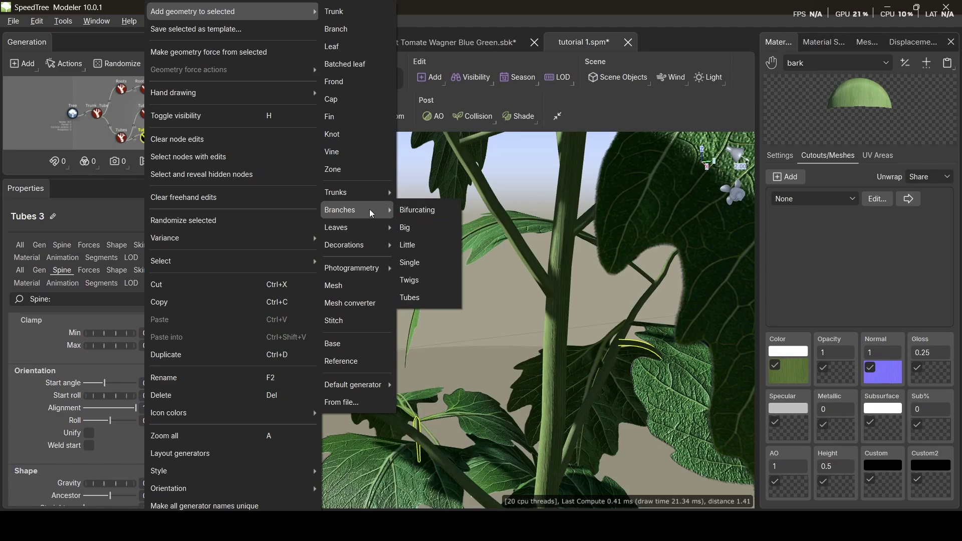
{"action": "left_click", "coordinate": [428, 284]}
{"action": "middle_click_drag", "start_coordinate": [414, 278], "coordinate": [432, 282]}
{"action": "scroll", "coordinate": [424, 273], "scroll_direction": "up", "scroll_amount": 3}
{"action": "left_click_drag", "start_coordinate": [422, 271], "coordinate": [374, 242]}
{"action": "middle_click_drag", "start_coordinate": [373, 238], "coordinate": [398, 263]}
{"action": "scroll", "coordinate": [397, 262], "scroll_direction": "down", "scroll_amount": 1}
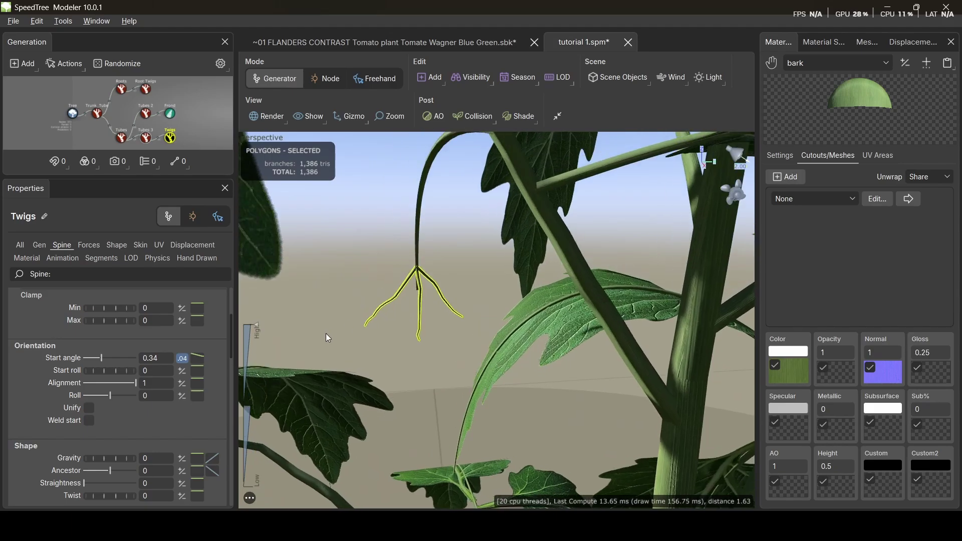
- Set the twigs' spine length to 0.12 of the parent and their start angle to 0.7
{"action": "scroll", "coordinate": [135, 352], "scroll_direction": "up", "scroll_amount": 3}
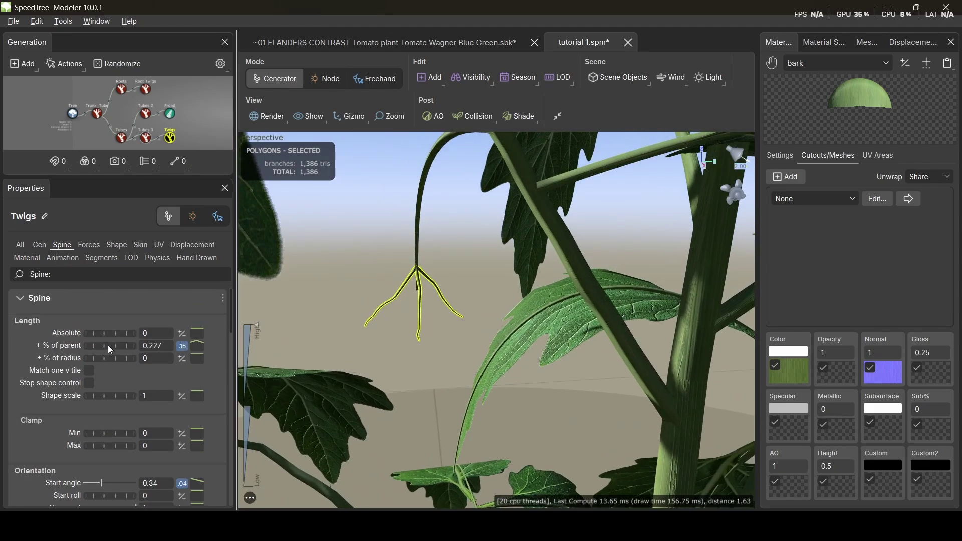
{"action": "left_click_drag", "start_coordinate": [107, 345], "coordinate": [101, 344]}
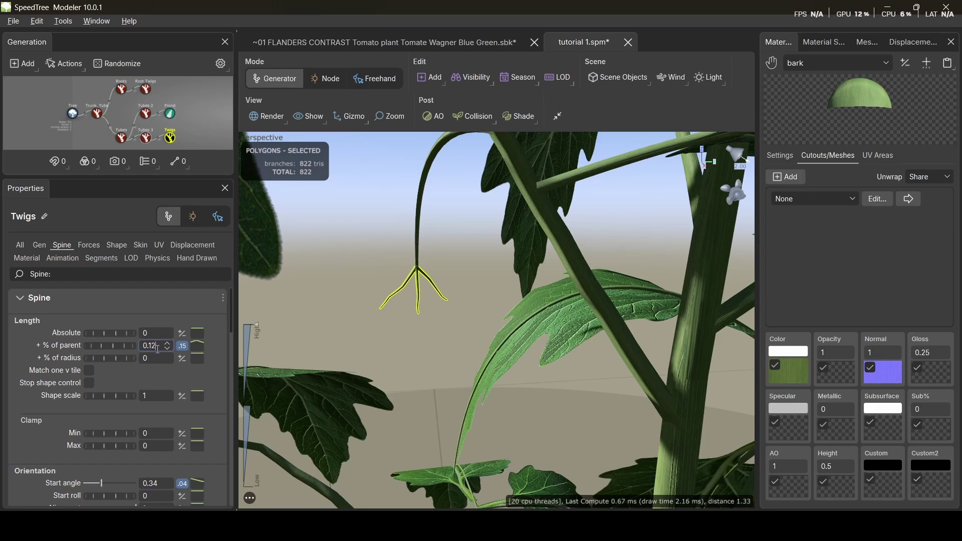
{"action": "scroll", "coordinate": [116, 359], "scroll_direction": "down", "scroll_amount": 3}
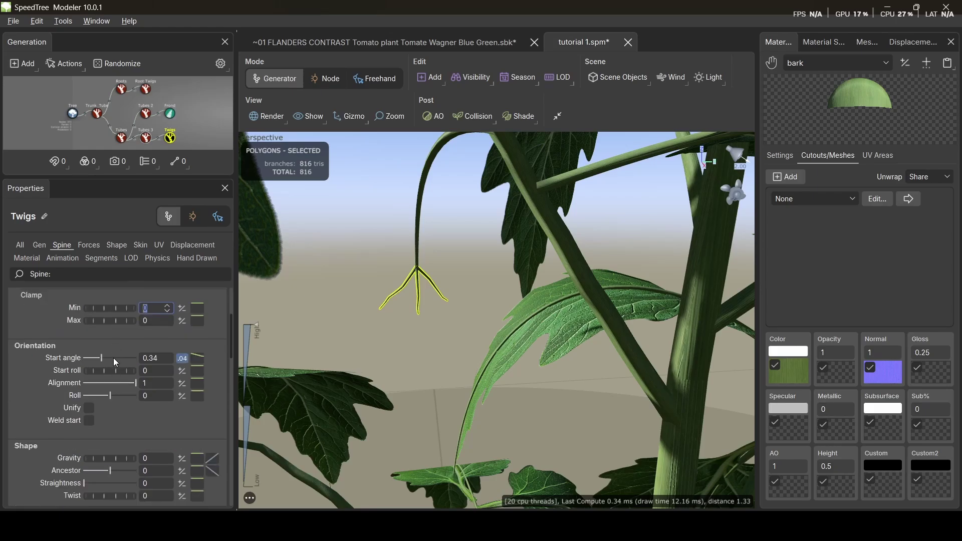
{"action": "left_click", "coordinate": [166, 361]}
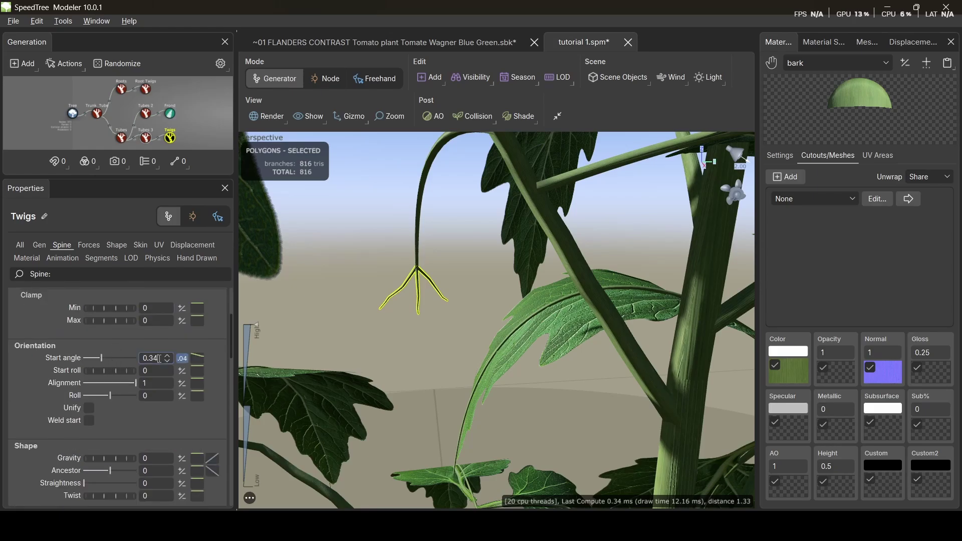
{"action": "type", "text": "0."}
{"action": "key", "text": "Return"}
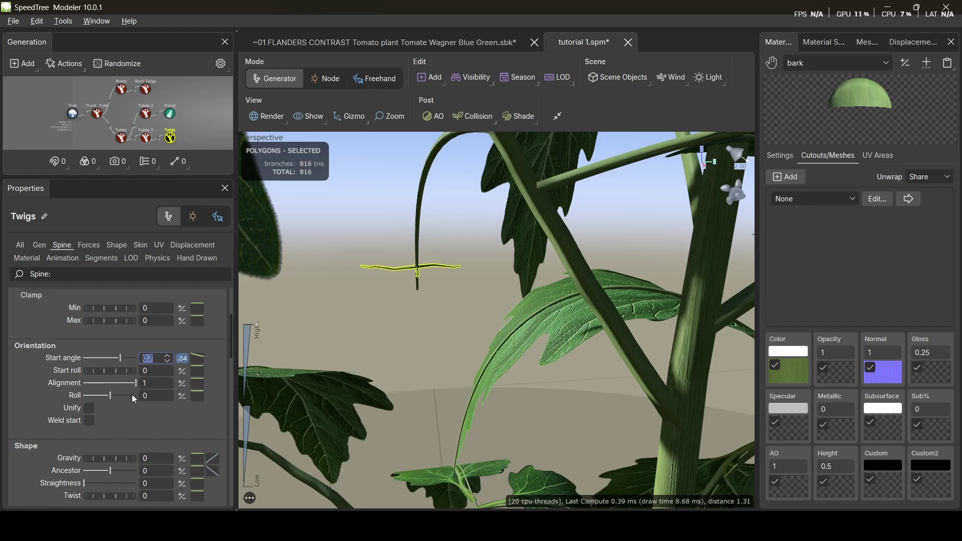
- Set the twigs' spine gravity to -0.16 so they curl upward around the tube's tip
{"action": "mouse_move", "coordinate": [106, 459]}
{"action": "left_mouse_down"}
{"action": "mouse_move", "coordinate": [119, 459]}
{"action": "mouse_move", "coordinate": [100, 459]}
{"action": "left_mouse_up"}
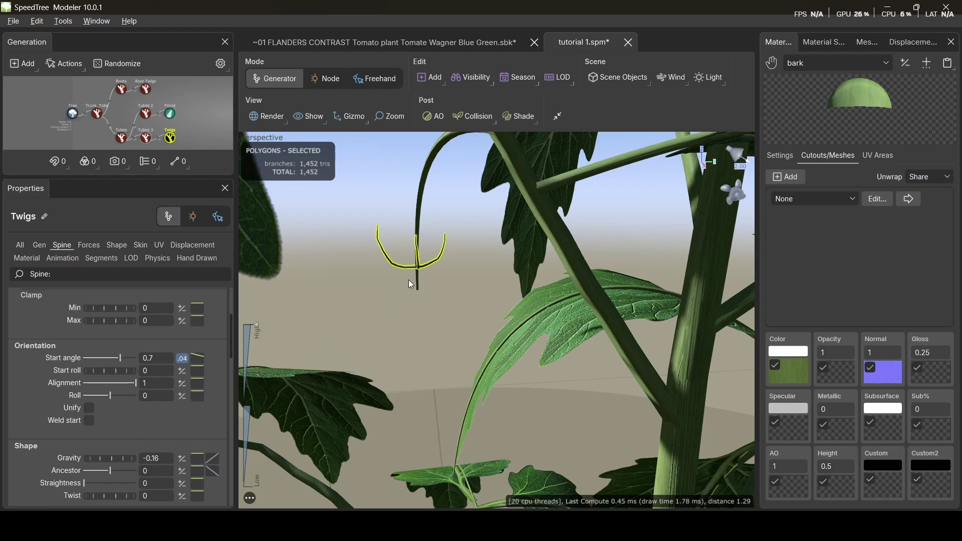
{"action": "mouse_move", "coordinate": [409, 280]}
{"action": "left_mouse_down"}
{"action": "mouse_move", "coordinate": [427, 280]}
{"action": "mouse_move", "coordinate": [414, 284]}
{"action": "left_mouse_up"}
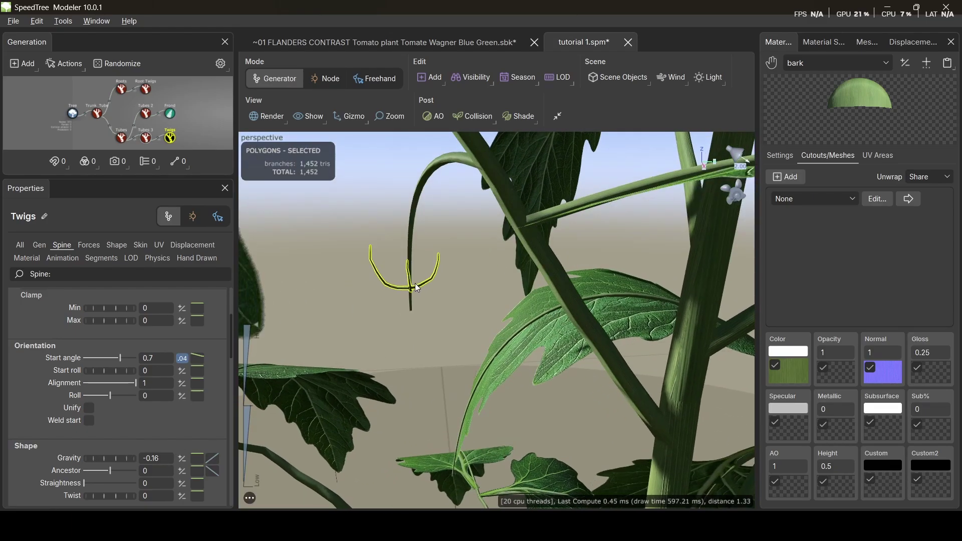
- Try a different late noise amount on the twigs' spine, and undo the change
{"action": "scroll", "coordinate": [130, 386], "scroll_direction": "down", "scroll_amount": 6}
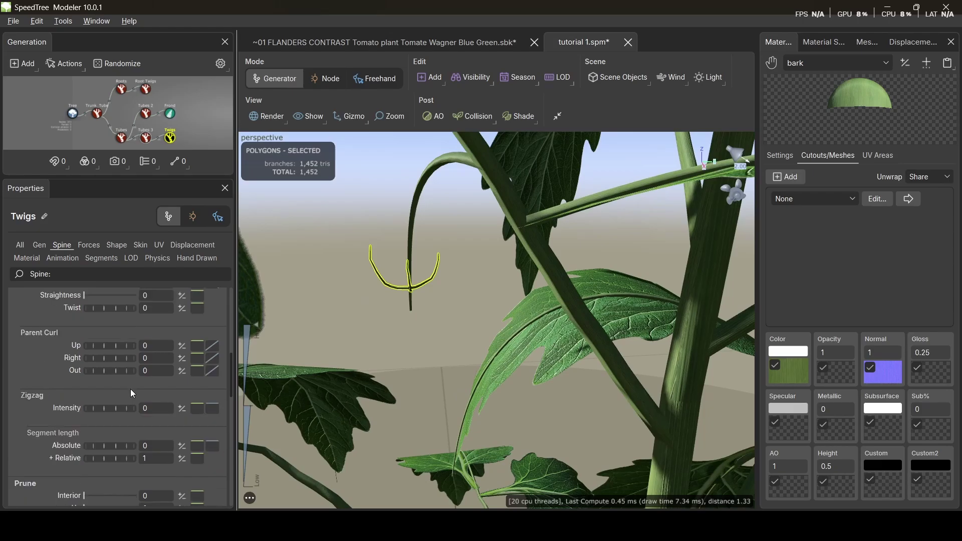
{"action": "scroll", "coordinate": [125, 405], "scroll_direction": "down", "scroll_amount": 5}
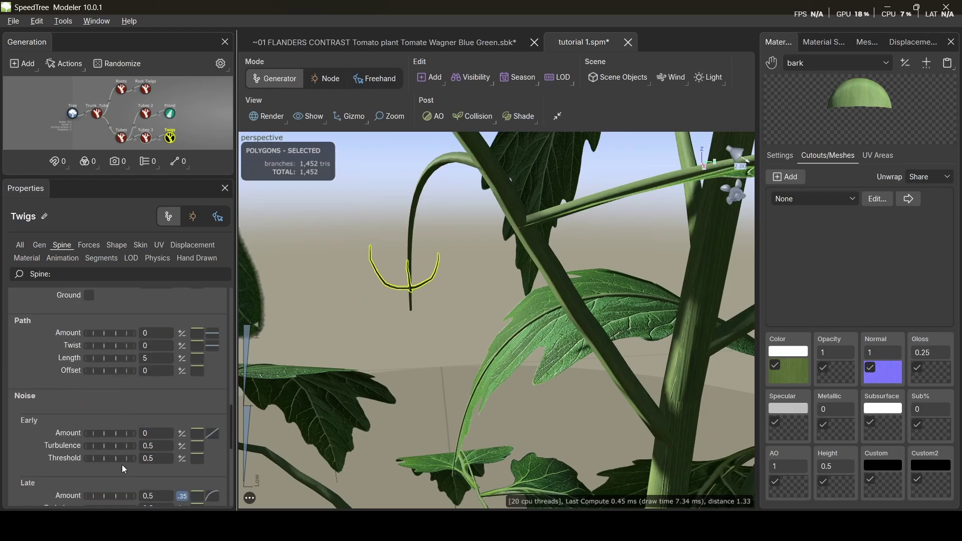
{"action": "scroll", "coordinate": [120, 451], "scroll_direction": "down", "scroll_amount": 3}
{"action": "mouse_move", "coordinate": [115, 434]}
{"action": "left_mouse_down"}
{"action": "mouse_move", "coordinate": [204, 433]}
{"action": "mouse_move", "coordinate": [98, 429]}
{"action": "left_mouse_up"}
{"action": "key", "text": "ctrl+z"}
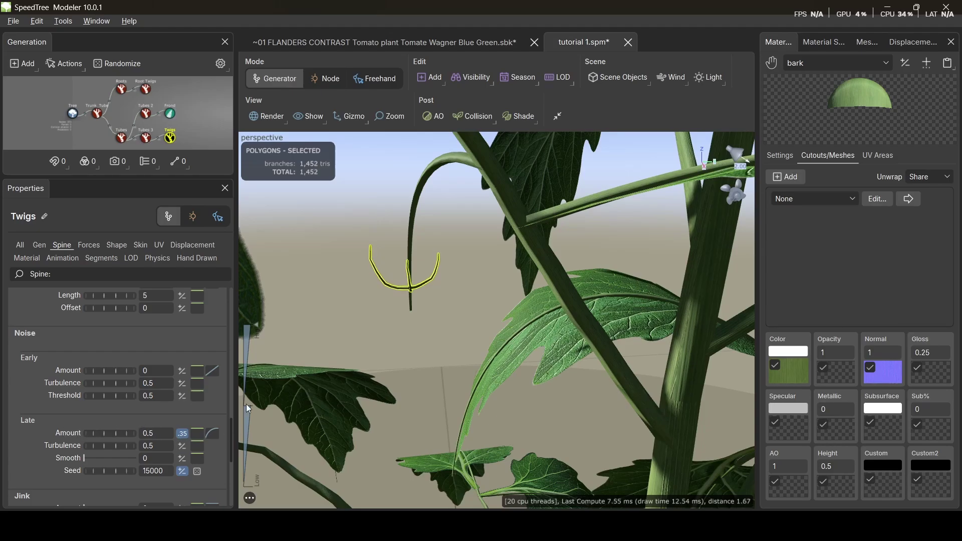
- Inspect the curled twigs, and examine in the reference model how the fruits hang from the drooping stems
{"action": "mouse_move", "coordinate": [424, 336]}
{"action": "left_mouse_down"}
{"action": "mouse_move", "coordinate": [465, 352]}
{"action": "mouse_move", "coordinate": [379, 342]}
{"action": "mouse_move", "coordinate": [437, 322]}
{"action": "left_mouse_up"}
{"action": "scroll", "coordinate": [438, 327], "scroll_direction": "down", "scroll_amount": 2}
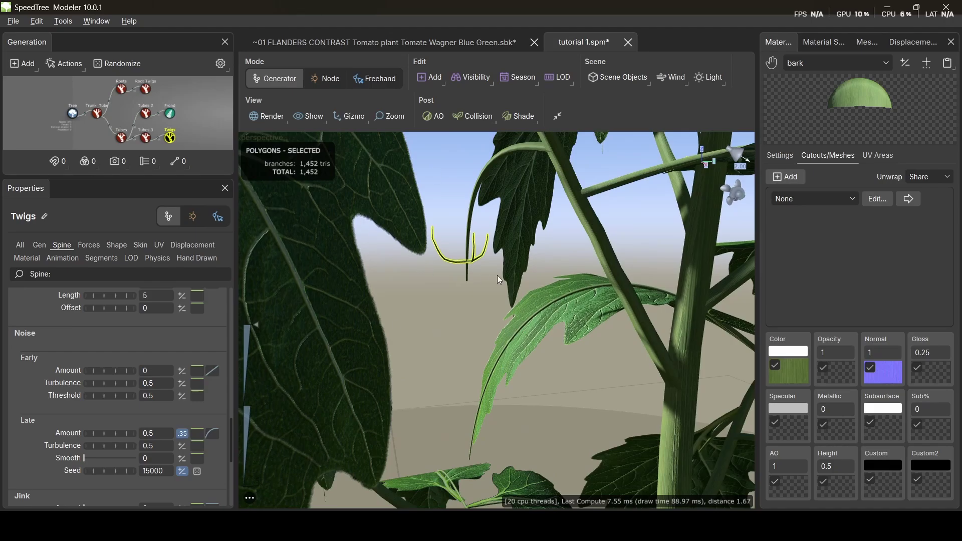
{"action": "left_click", "coordinate": [470, 50]}
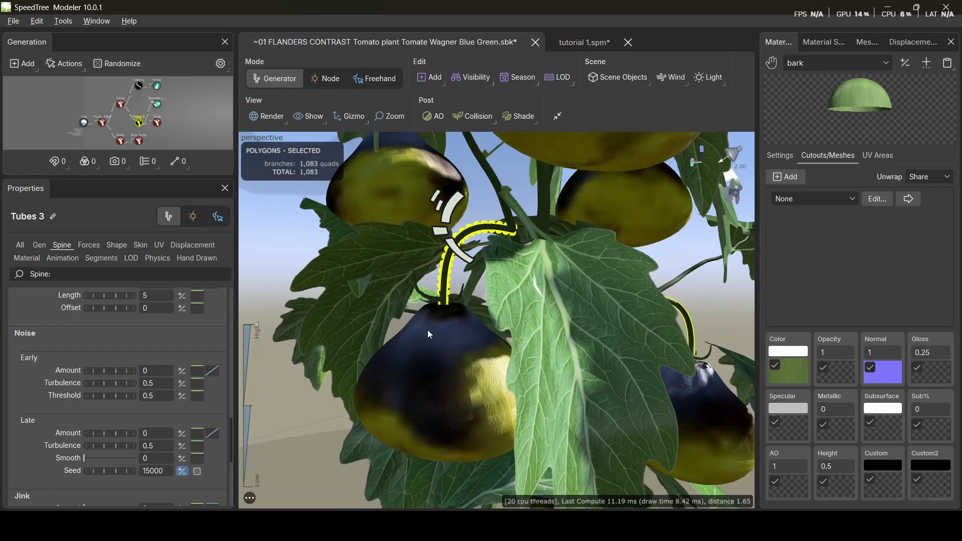
{"action": "left_click_drag", "start_coordinate": [428, 329], "coordinate": [449, 316]}
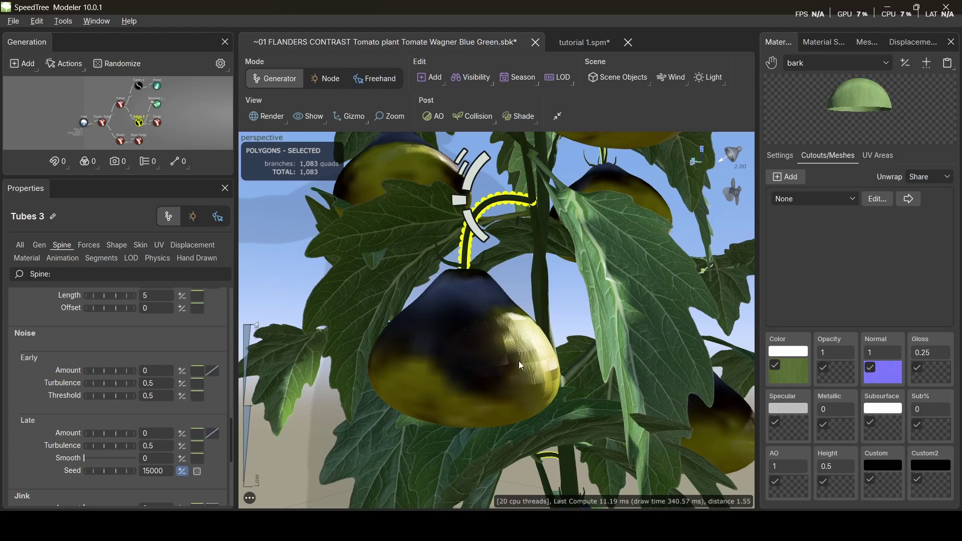
{"action": "mouse_move", "coordinate": [441, 364]}
{"action": "left_mouse_down"}
{"action": "mouse_move", "coordinate": [479, 386]}
{"action": "mouse_move", "coordinate": [429, 377]}
{"action": "left_mouse_up"}
{"action": "scroll", "coordinate": [471, 383], "scroll_direction": "up", "scroll_amount": 5}
{"action": "scroll", "coordinate": [467, 380], "scroll_direction": "down", "scroll_amount": 10}
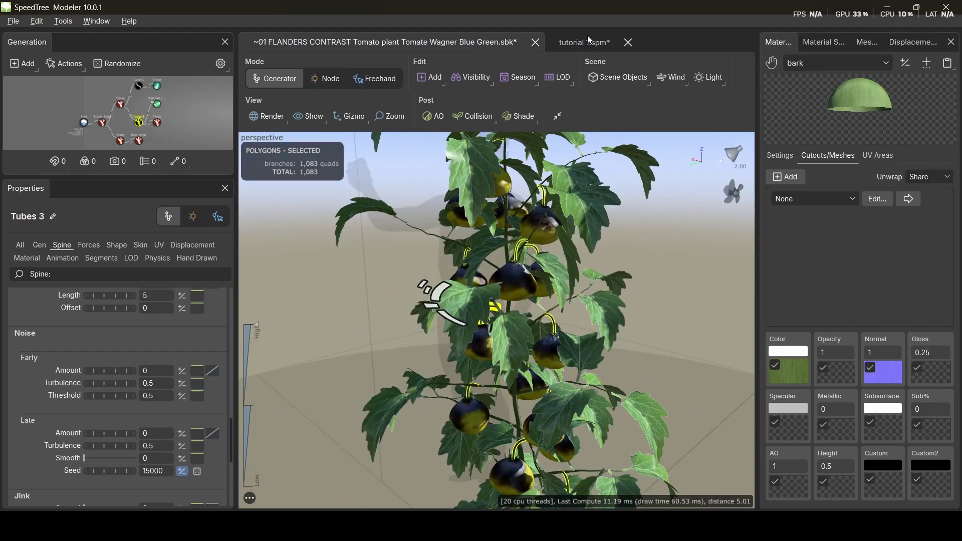
- Return to the tutorial 1 model and add a batched whorled leaf generator to the drooping Tubes 3
{"action": "left_click", "coordinate": [587, 36]}
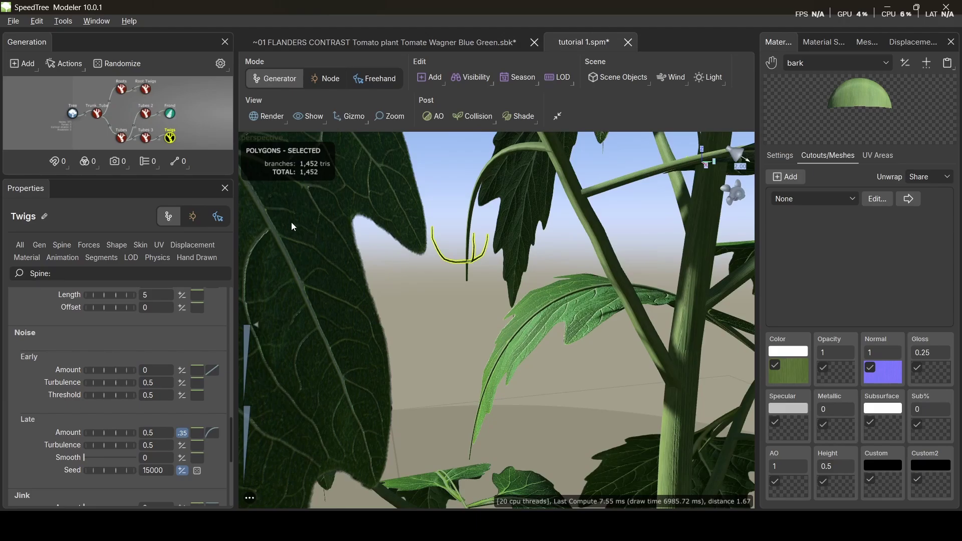
{"action": "right_click", "coordinate": [146, 142]}
{"action": "mouse_move", "coordinate": [233, 8]}
{"action": "mouse_move", "coordinate": [361, 229]}
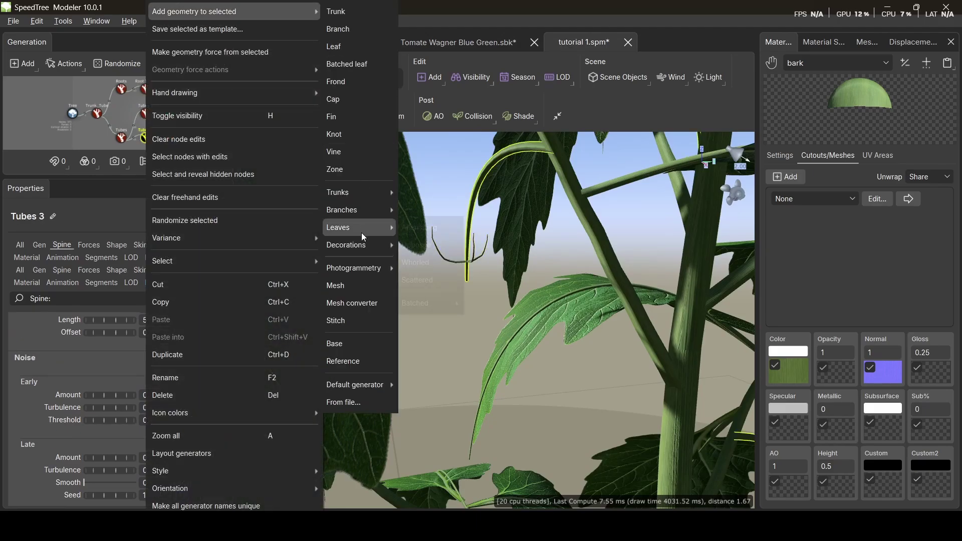
{"action": "mouse_move", "coordinate": [453, 303]}
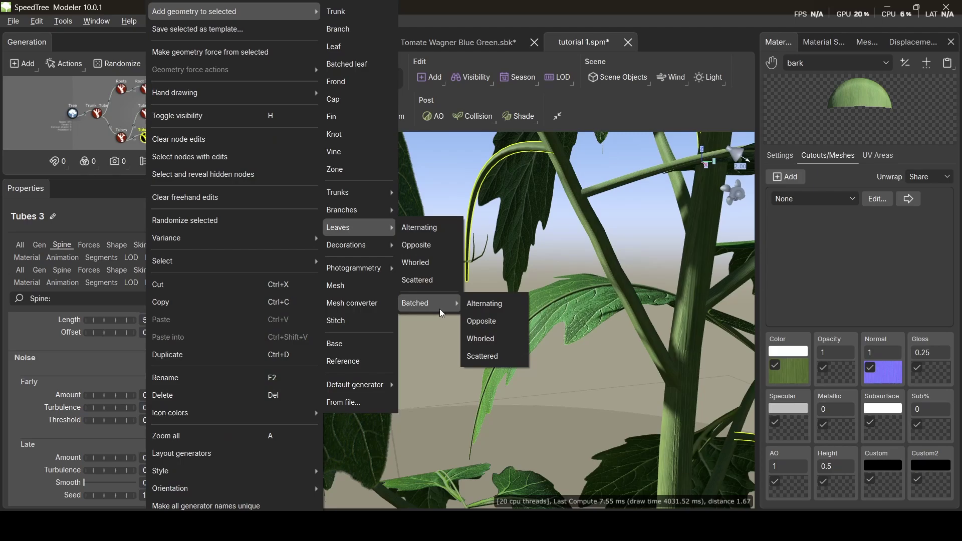
{"action": "left_click", "coordinate": [503, 341]}
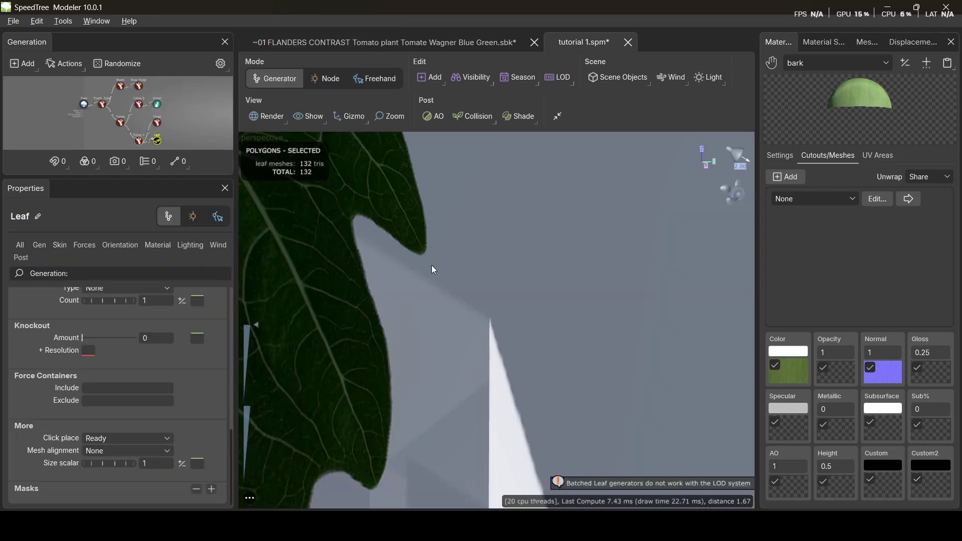
- Set the new leaf generator's generation mode to Absolute and check the leaf placement around the plant
{"action": "scroll", "coordinate": [444, 282], "scroll_direction": "down", "scroll_amount": 6}
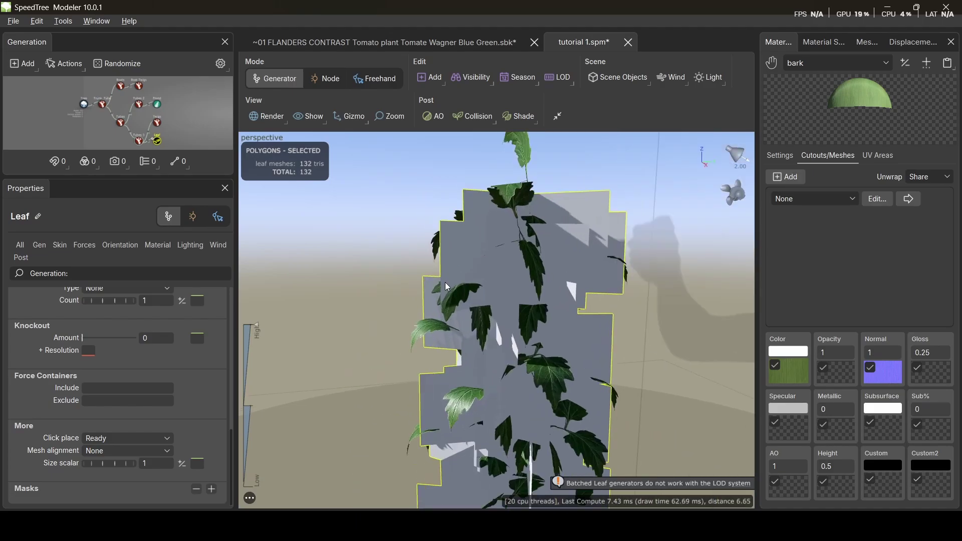
{"action": "left_click_drag", "start_coordinate": [445, 282], "coordinate": [408, 304]}
{"action": "scroll", "coordinate": [121, 368], "scroll_direction": "up", "scroll_amount": 8}
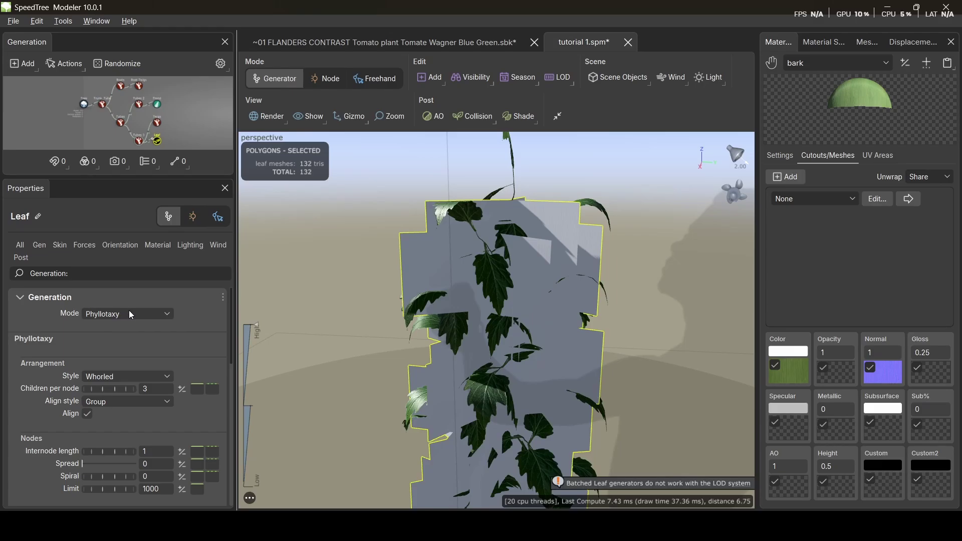
{"action": "left_click", "coordinate": [129, 314]}
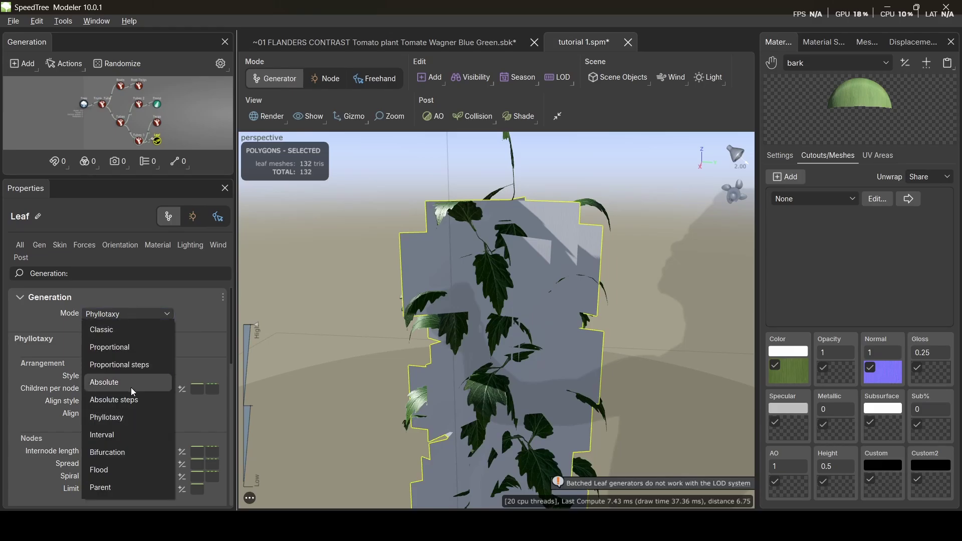
{"action": "left_click", "coordinate": [131, 387]}
{"action": "left_click_drag", "start_coordinate": [506, 321], "coordinate": [411, 312]}
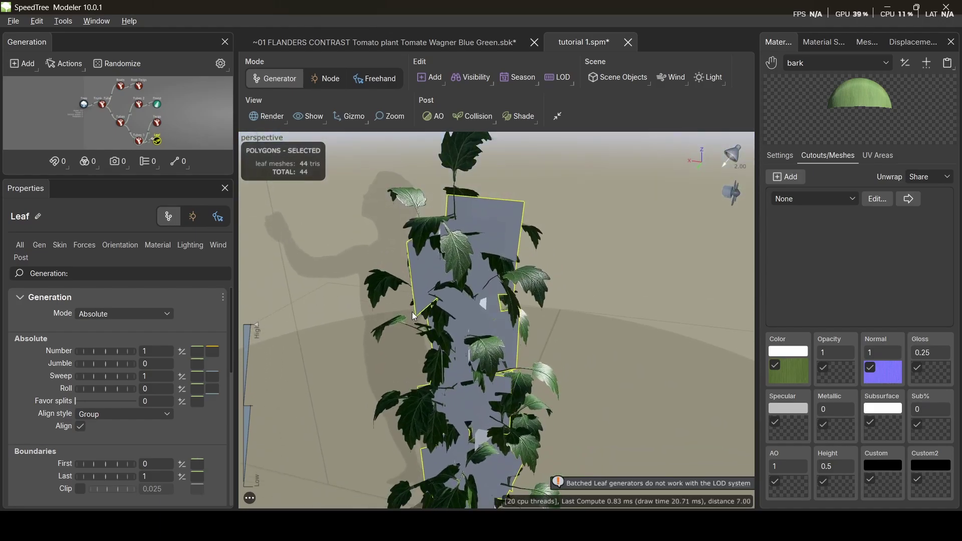
- Load 001.obj from the tometo/1 folder as the high-detail geometry of a new mesh and inspect its preview
{"action": "left_click", "coordinate": [866, 42]}
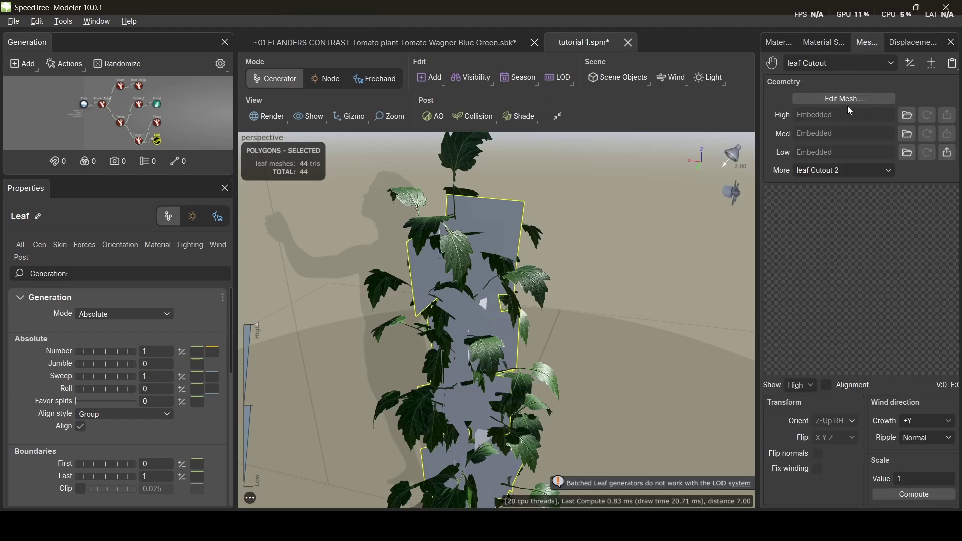
{"action": "left_click", "coordinate": [907, 115]}
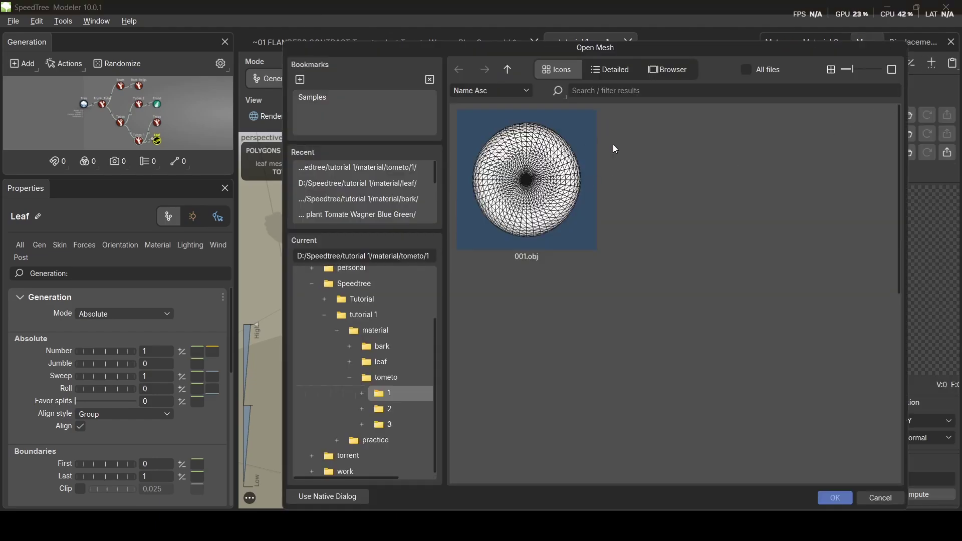
{"action": "left_click", "coordinate": [507, 69]}
{"action": "double_click", "coordinate": [498, 178]}
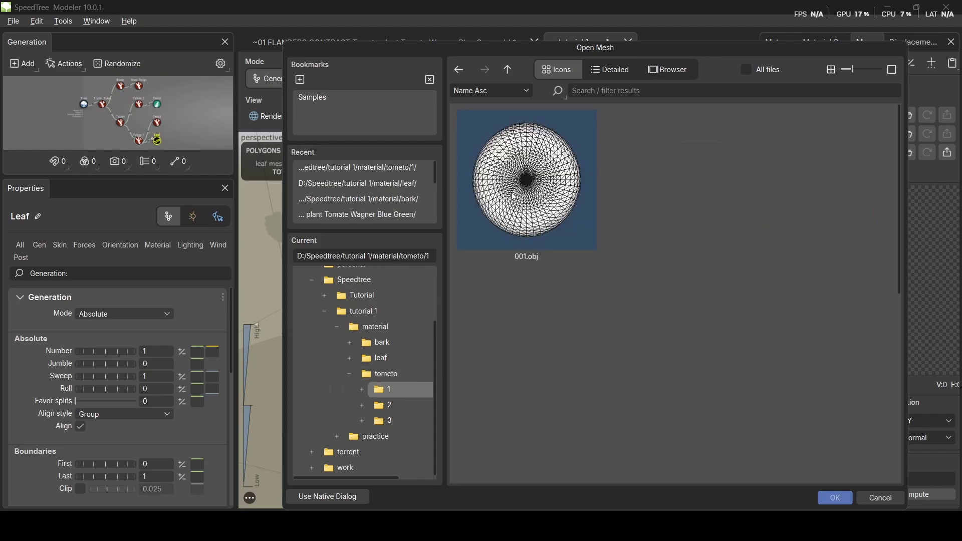
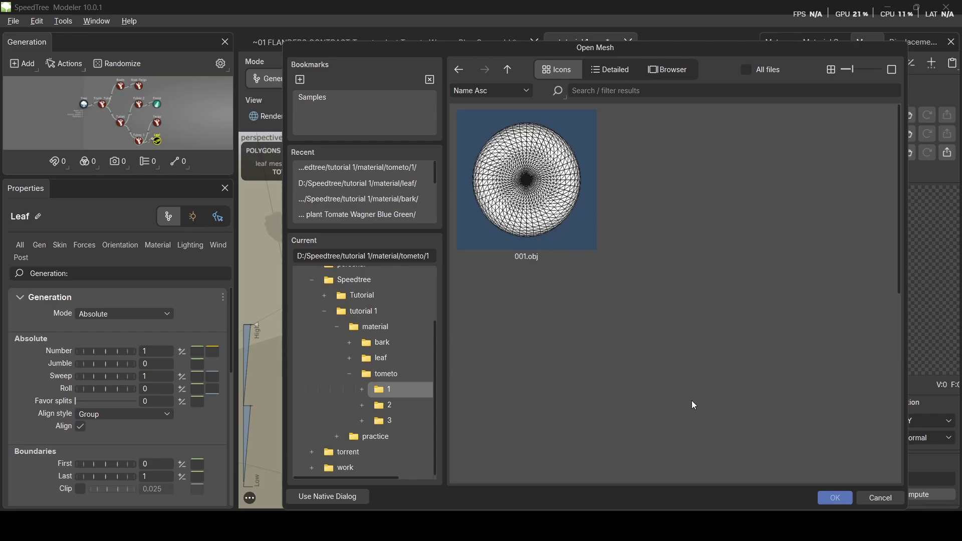
{"action": "left_click", "coordinate": [550, 222]}
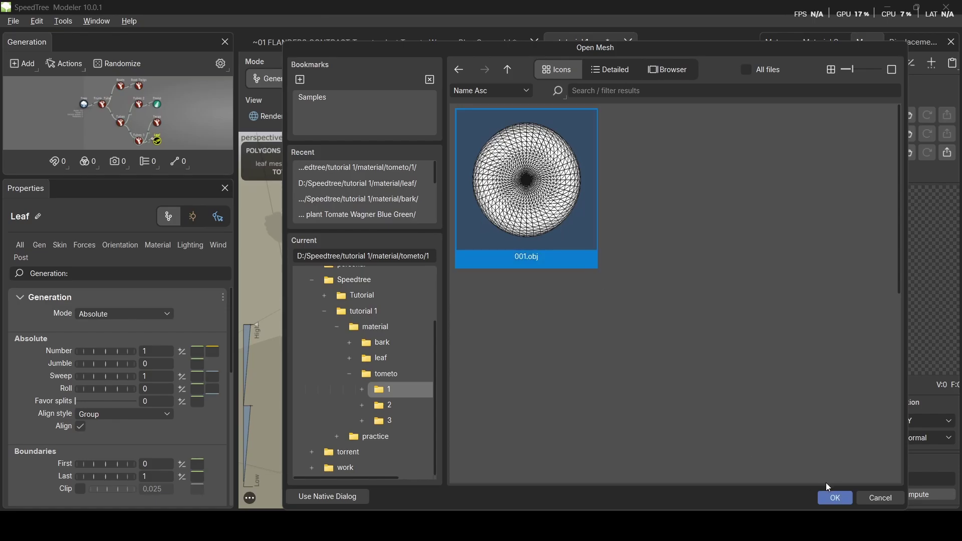
{"action": "left_click", "coordinate": [829, 496]}
{"action": "left_click_drag", "start_coordinate": [839, 190], "coordinate": [928, 317]}
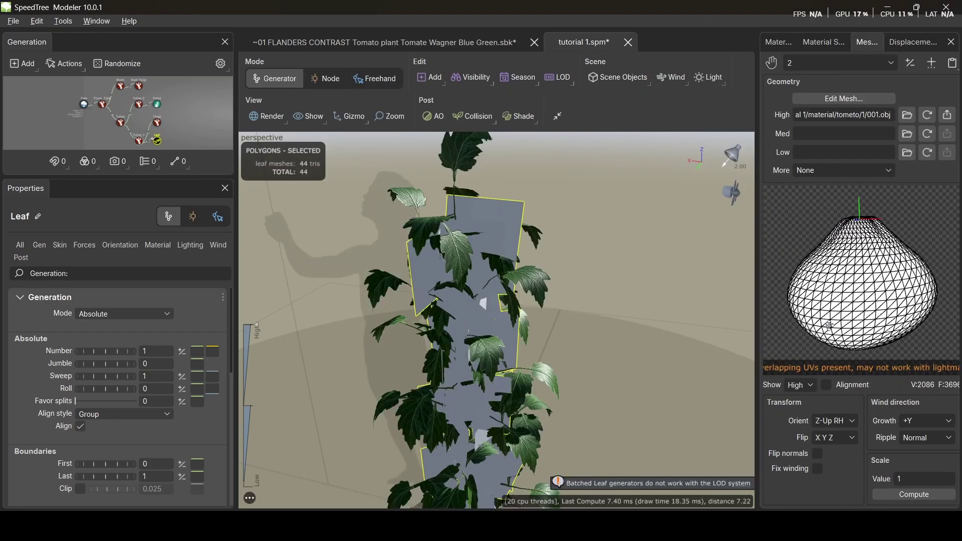
- Create a new material using tometo_diff.jpg from the tometo/1 folder as its color map
{"action": "left_click", "coordinate": [780, 46]}
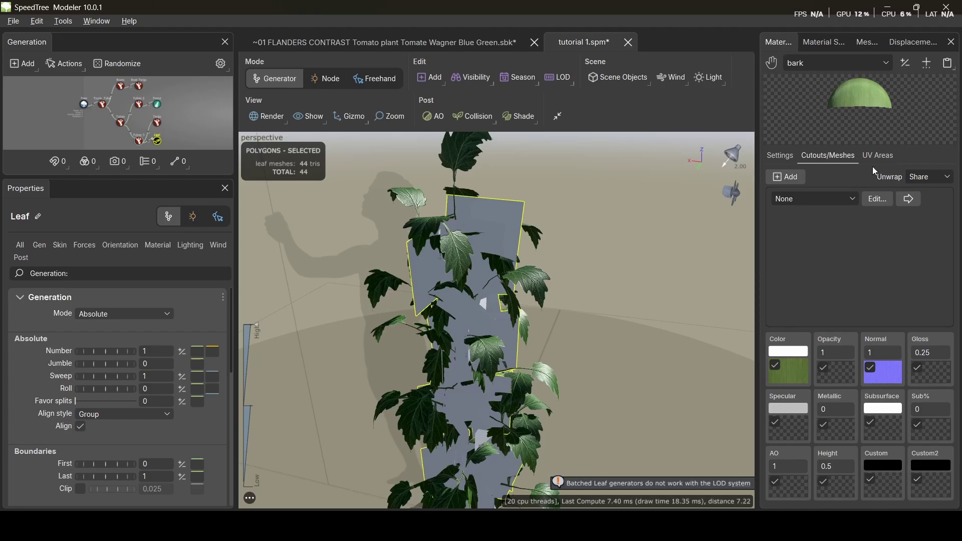
{"action": "left_click", "coordinate": [928, 64]}
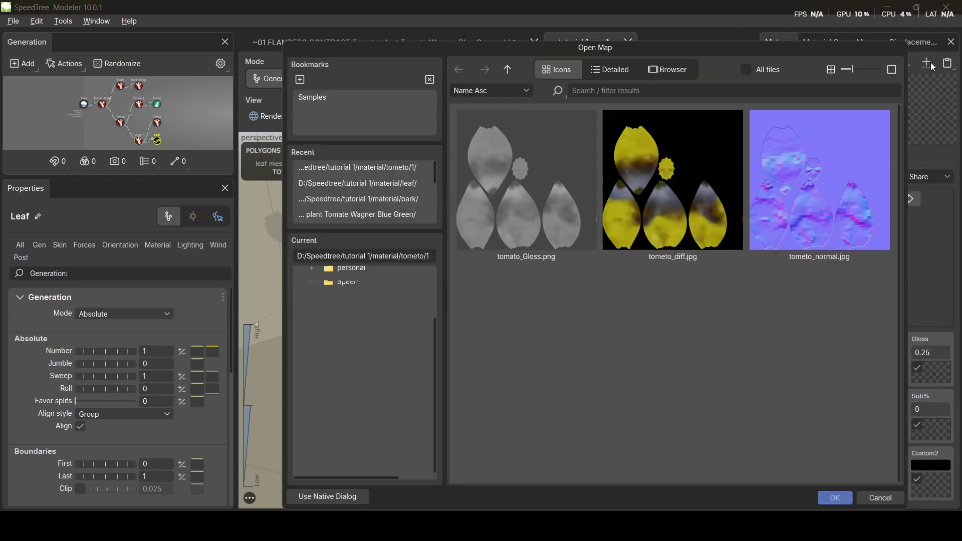
{"action": "left_click", "coordinate": [507, 69]}
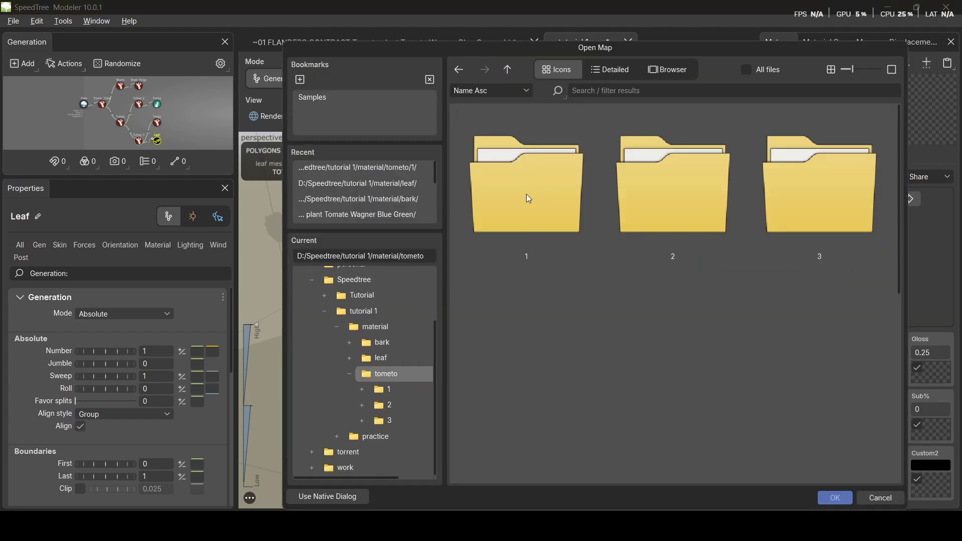
{"action": "double_click", "coordinate": [526, 194]}
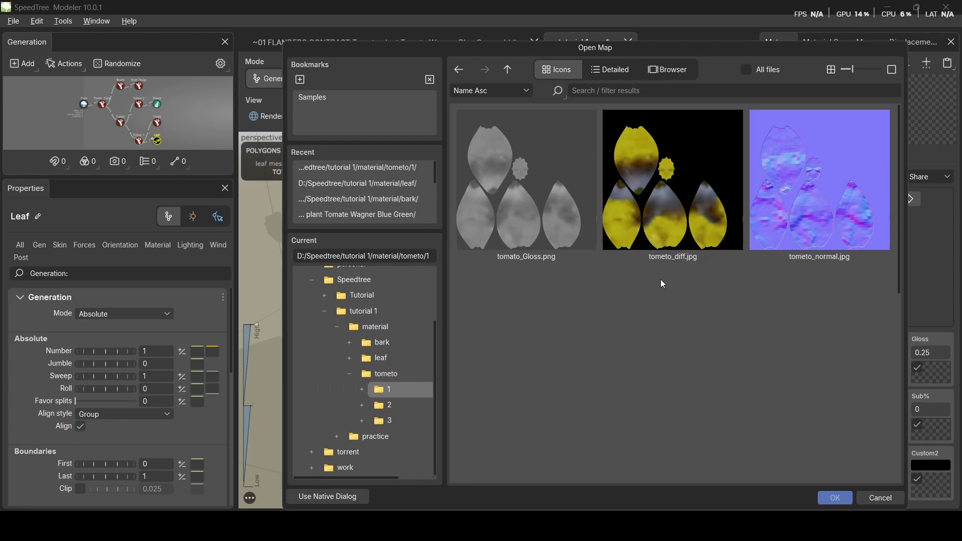
{"action": "double_click", "coordinate": [687, 203]}
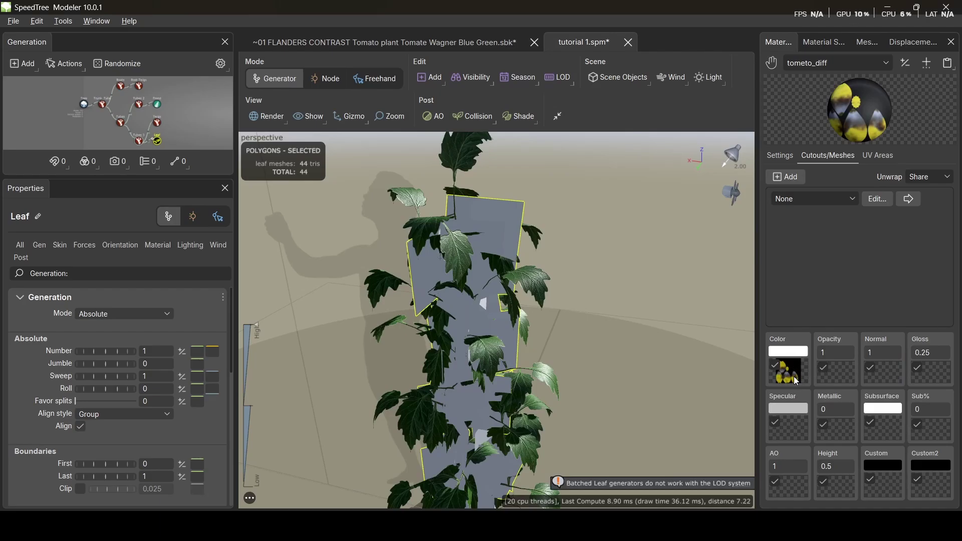
{"action": "mouse_move", "coordinate": [845, 127]}
{"action": "left_mouse_down"}
{"action": "mouse_move", "coordinate": [817, 106]}
{"action": "mouse_move", "coordinate": [833, 46]}
{"action": "mouse_move", "coordinate": [826, 106]}
{"action": "mouse_move", "coordinate": [904, 119]}
{"action": "mouse_move", "coordinate": [858, 135]}
{"action": "left_mouse_up"}
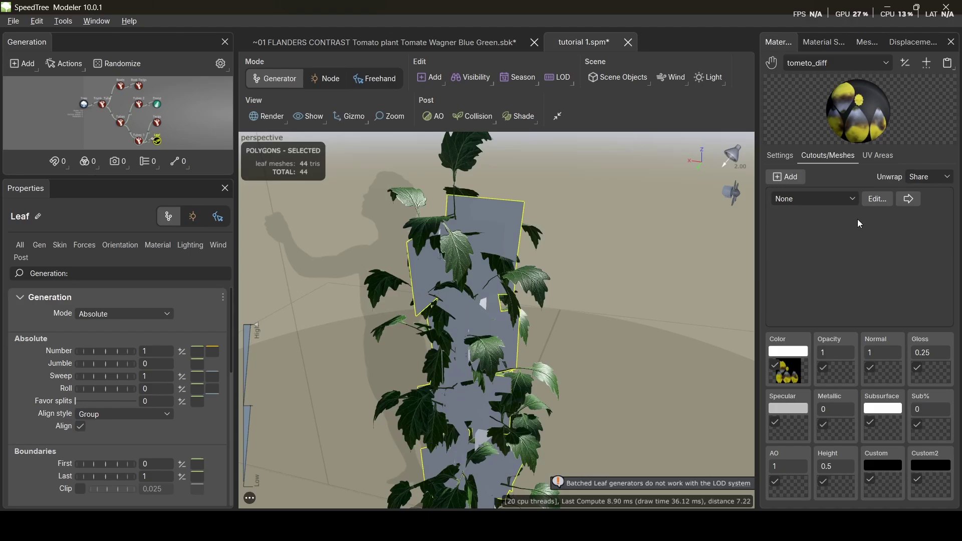
- Load tometo_normal.jpg as the normal map and tomato_Gloss.png as the gloss map of the tometo_diff material
{"action": "left_click", "coordinate": [881, 372]}
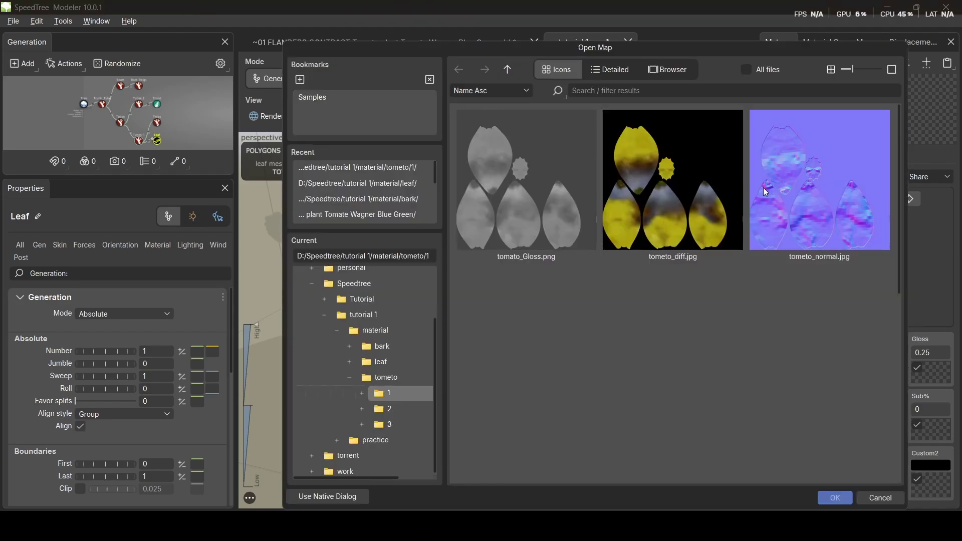
{"action": "left_click", "coordinate": [792, 189]}
{"action": "double_click", "coordinate": [792, 188]}
{"action": "left_click", "coordinate": [927, 309]}
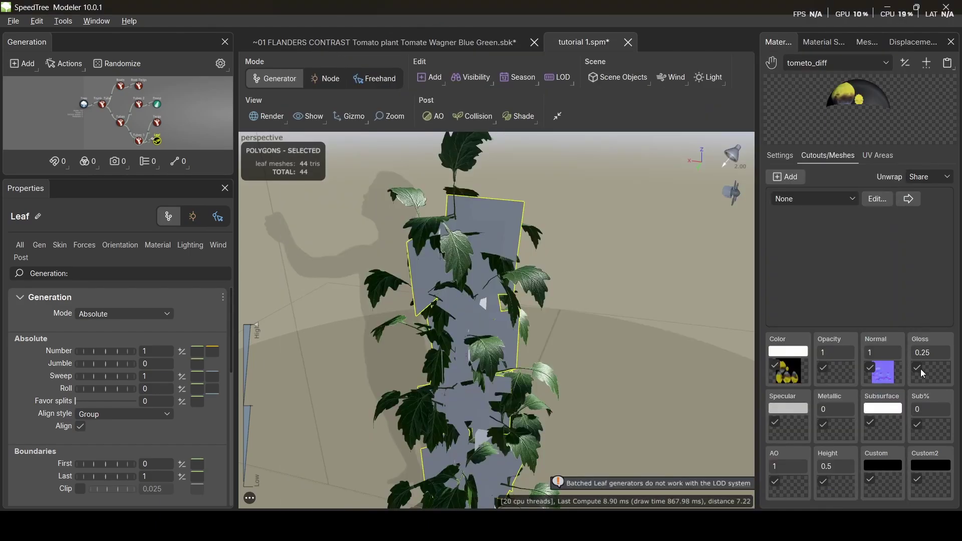
{"action": "left_click", "coordinate": [921, 369]}
{"action": "left_click", "coordinate": [921, 371]}
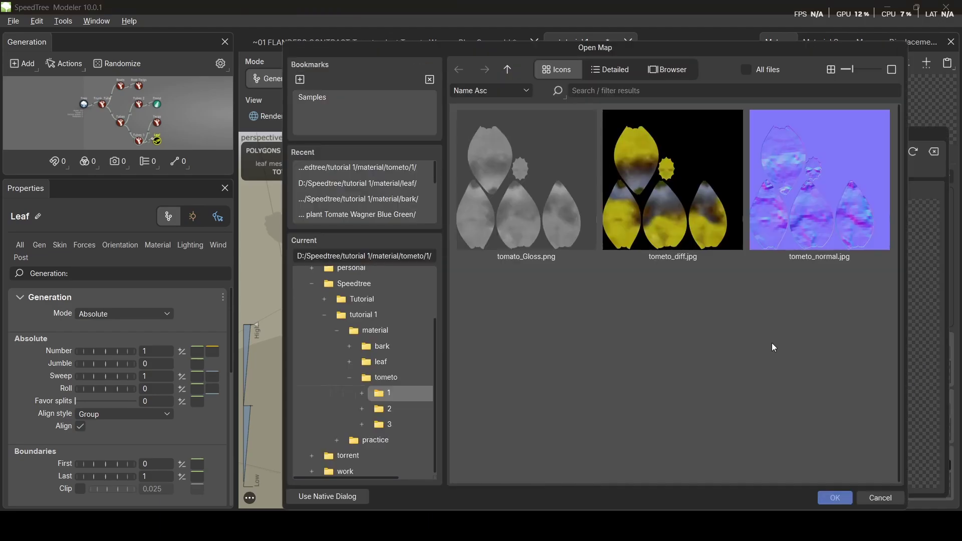
{"action": "double_click", "coordinate": [515, 164]}
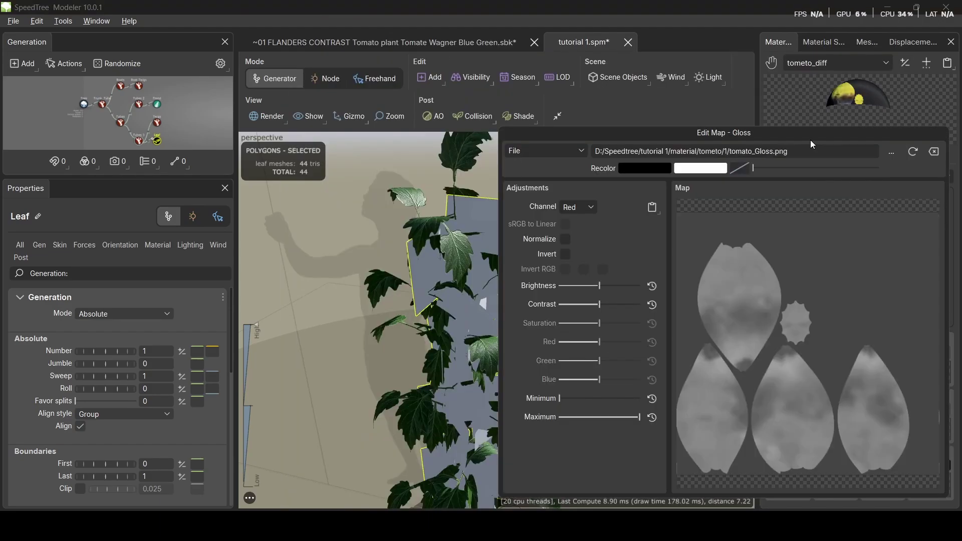
{"action": "left_click", "coordinate": [814, 97]}
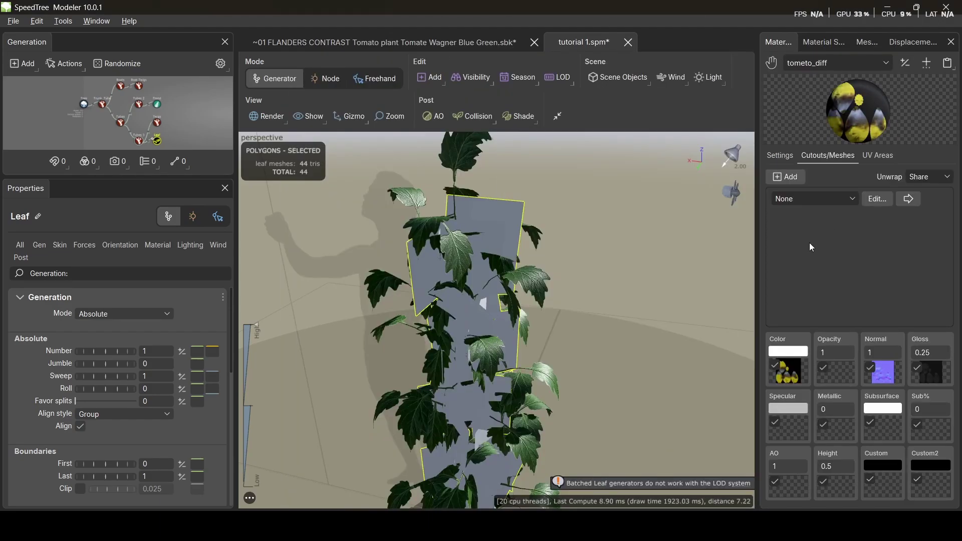
- Assign mesh 2 as the geometry of the tometo_diff material
{"action": "left_click", "coordinate": [841, 198]}
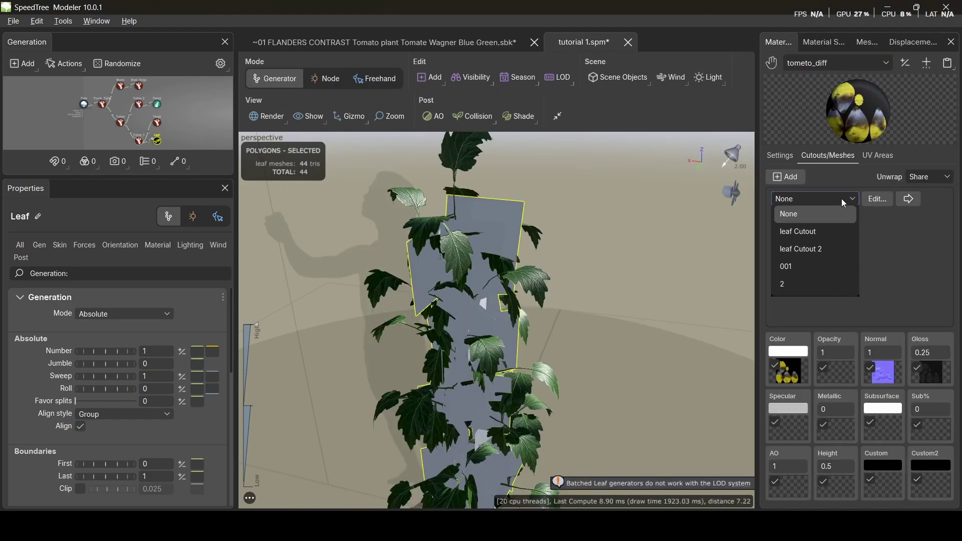
{"action": "left_click", "coordinate": [796, 284]}
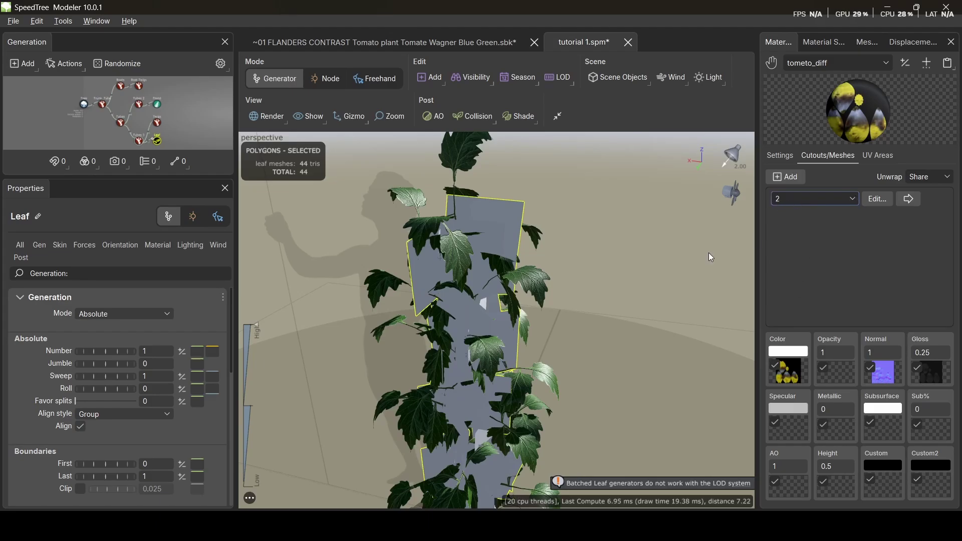
{"action": "left_click_drag", "start_coordinate": [621, 281], "coordinate": [425, 280]}
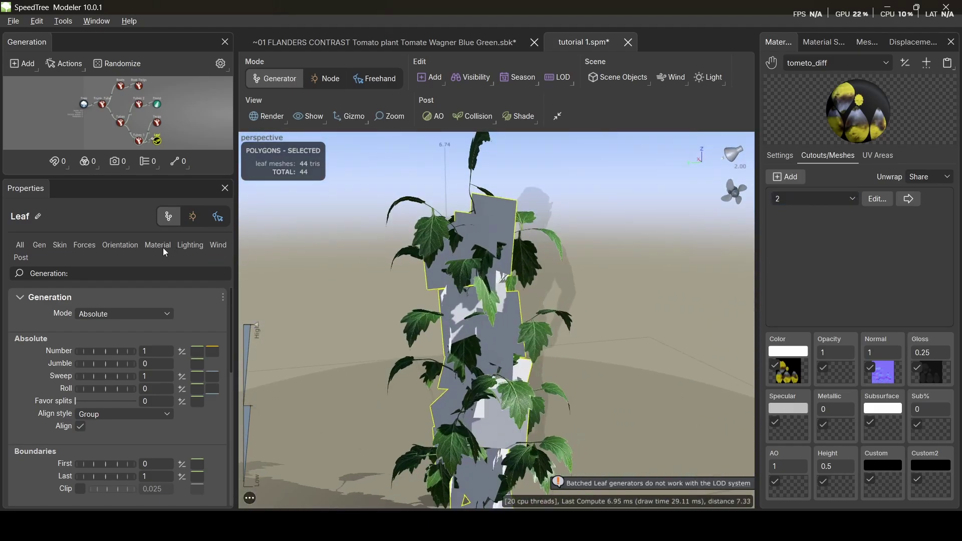
- Set the new leaf generator's material to tometo_diff and check the tomatoes on the plant
{"action": "left_click", "coordinate": [149, 247]}
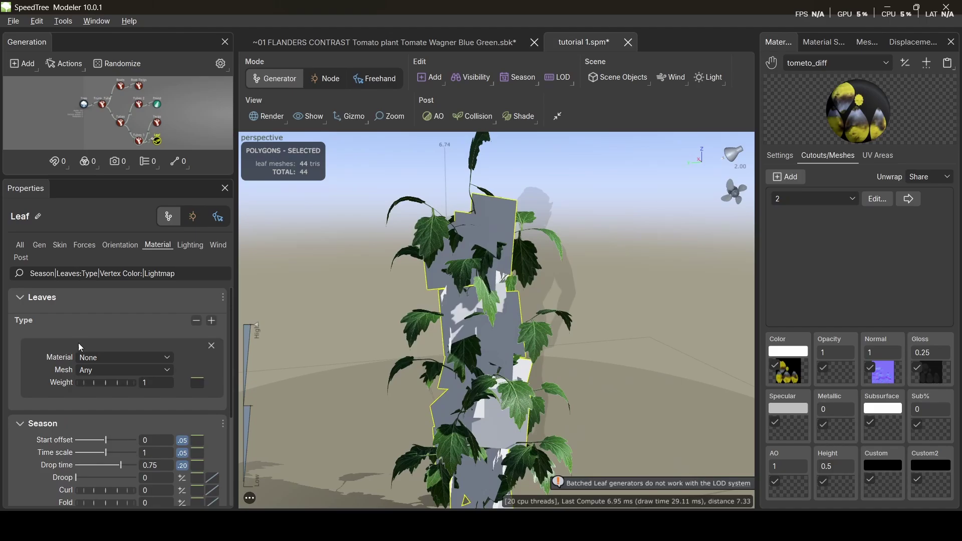
{"action": "left_click", "coordinate": [113, 358]}
{"action": "left_click", "coordinate": [104, 433]}
{"action": "left_click_drag", "start_coordinate": [612, 293], "coordinate": [507, 311]}
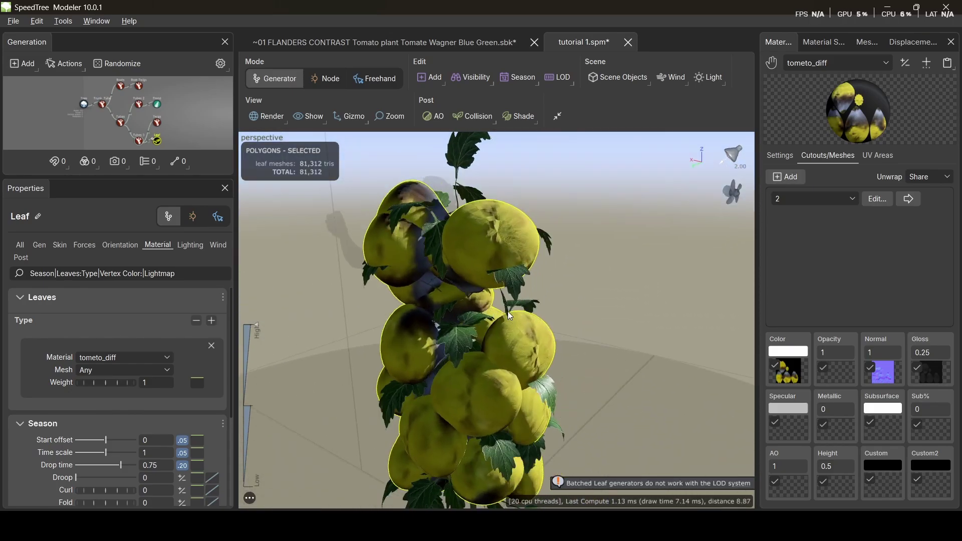
- Set the size of the tomato leaf generator to 0.35 and check the fruits around the plant
{"action": "left_click", "coordinate": [58, 247]}
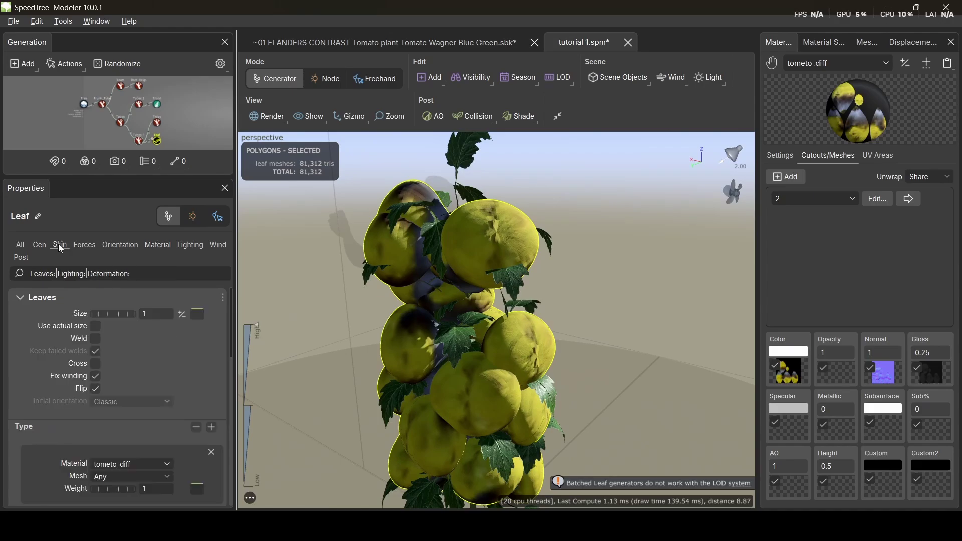
{"action": "left_click", "coordinate": [149, 314]}
{"action": "type", "text": ".35"}
{"action": "key", "text": "Return"}
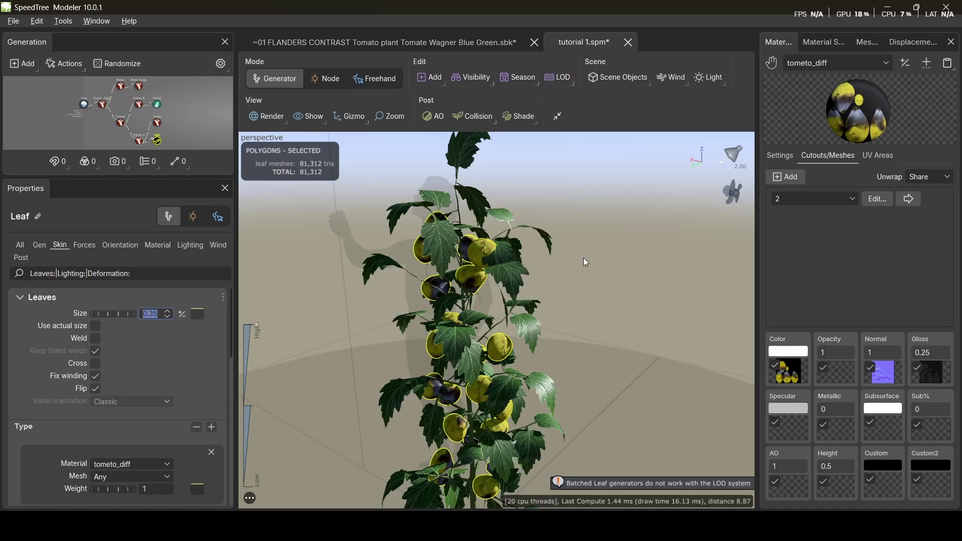
{"action": "left_click_drag", "start_coordinate": [583, 257], "coordinate": [434, 254]}
{"action": "scroll", "coordinate": [434, 256], "scroll_direction": "down", "scroll_amount": 3}
{"action": "scroll", "coordinate": [434, 276], "scroll_direction": "up", "scroll_amount": 6}
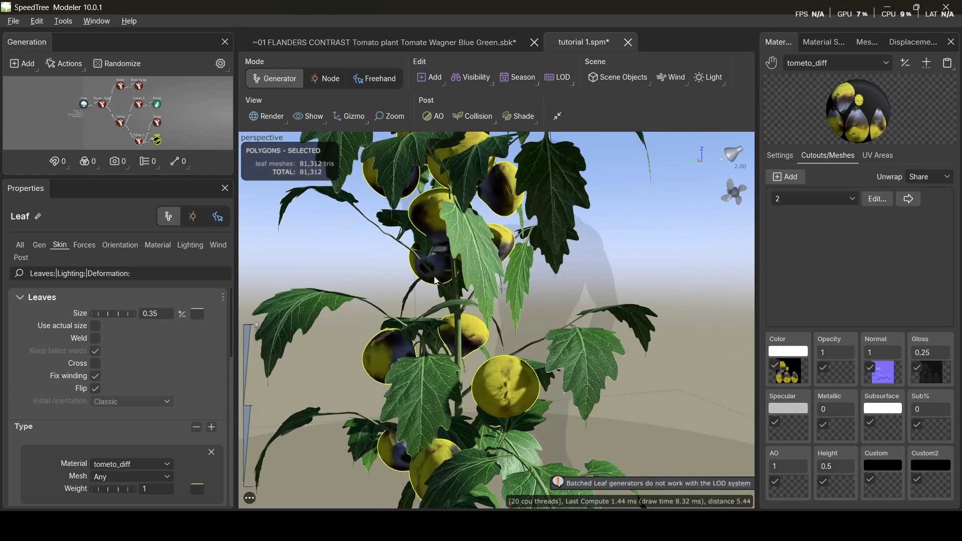
- Set the tomatoes' local orientation Align value to -1 and check how the fruits hang
{"action": "left_click", "coordinate": [118, 246]}
{"action": "left_click_drag", "start_coordinate": [113, 364], "coordinate": [64, 368]}
{"action": "left_click_drag", "start_coordinate": [300, 353], "coordinate": [245, 345]}
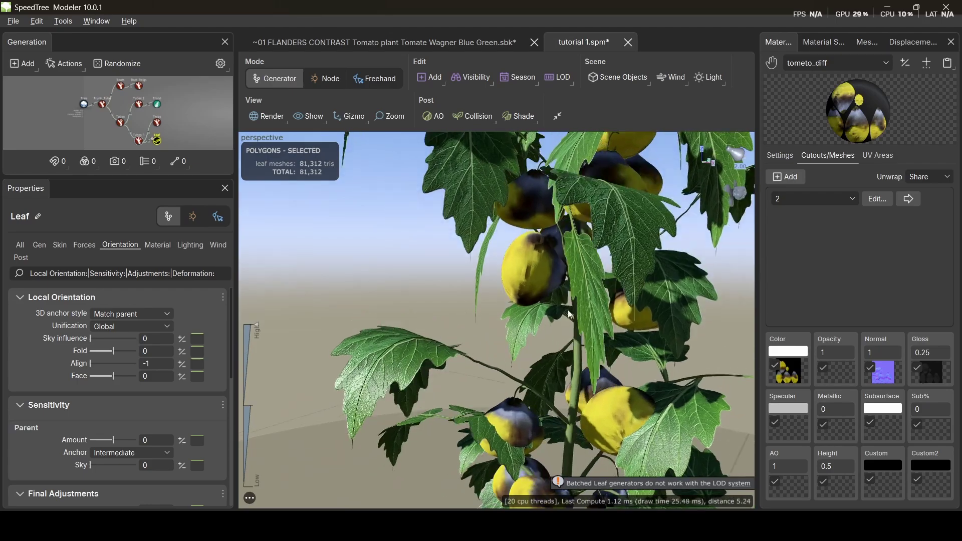
{"action": "scroll", "coordinate": [600, 299], "scroll_direction": "up", "scroll_amount": 5}
{"action": "left_click_drag", "start_coordinate": [610, 331], "coordinate": [540, 269]}
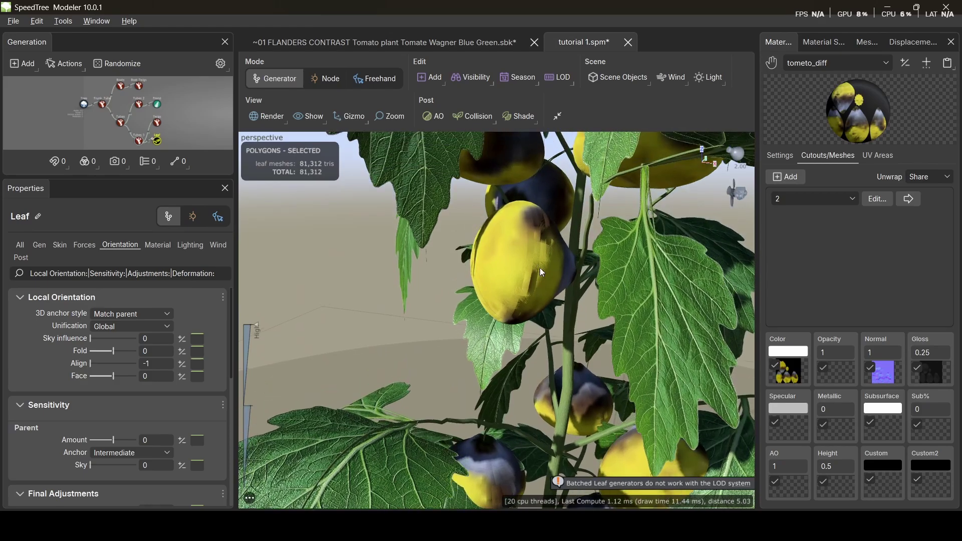
- Raise the tomato generator's First boundary to 0.91 to place the fruits at the ends of their stems
{"action": "left_click", "coordinate": [39, 248]}
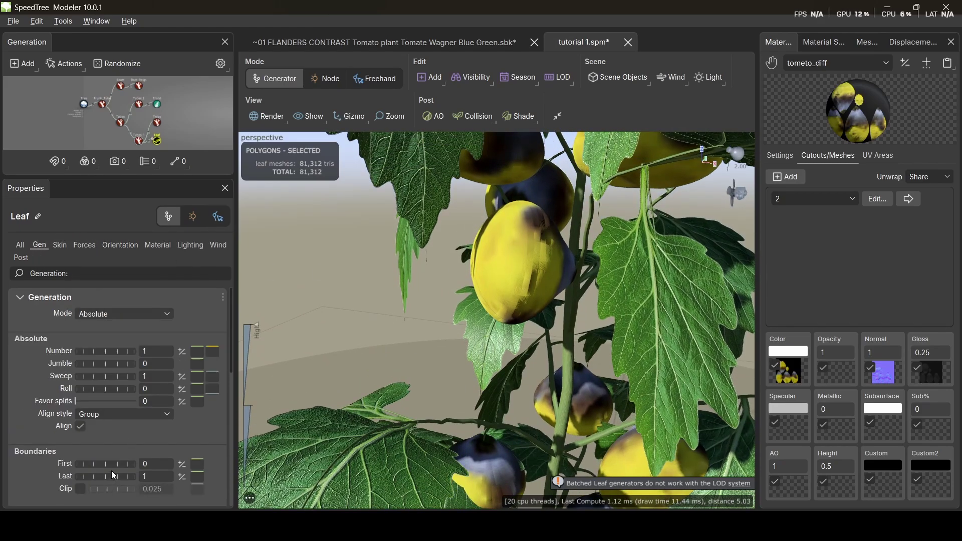
{"action": "left_click_drag", "start_coordinate": [103, 465], "coordinate": [160, 464]}
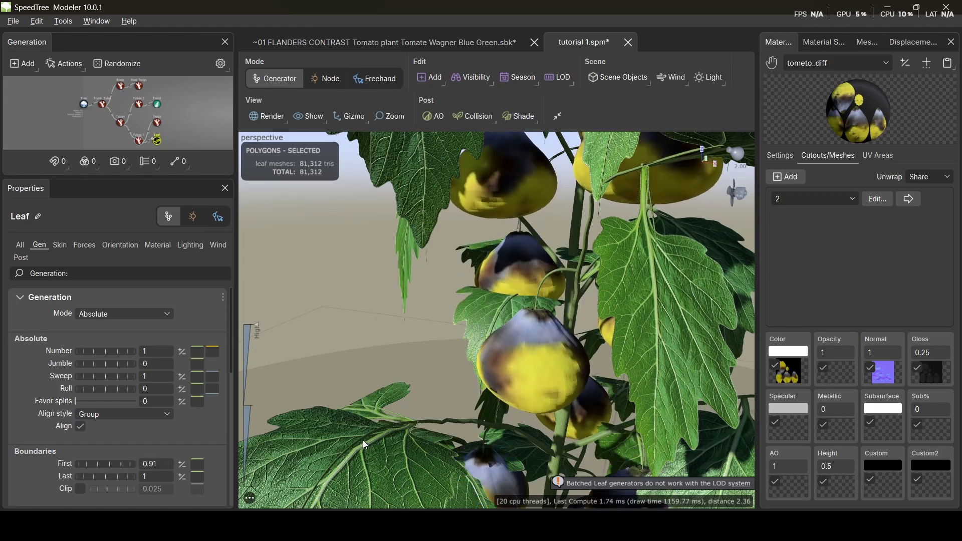
{"action": "left_click_drag", "start_coordinate": [363, 439], "coordinate": [365, 467]}
{"action": "scroll", "coordinate": [365, 467], "scroll_direction": "up", "scroll_amount": 8}
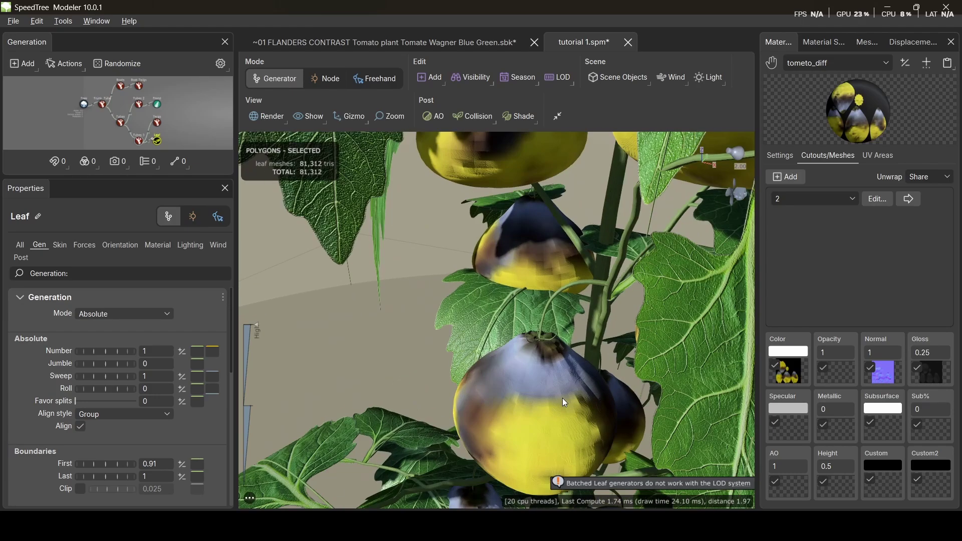
{"action": "scroll", "coordinate": [561, 397], "scroll_direction": "down", "scroll_amount": 2}
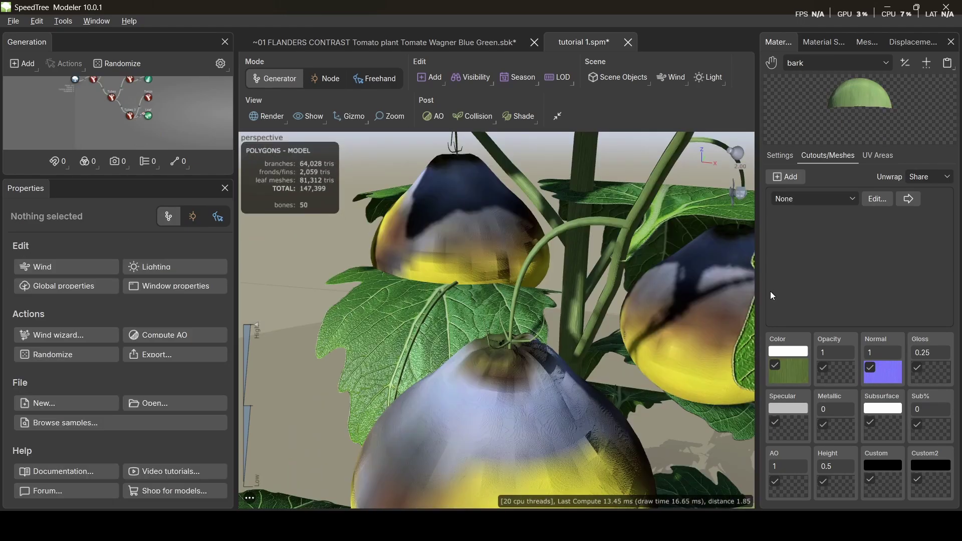
- Examine the whole plant and the fruits up close, checking how the tomatoes attach to their stems
{"action": "scroll", "coordinate": [507, 336], "scroll_direction": "down", "scroll_amount": 10}
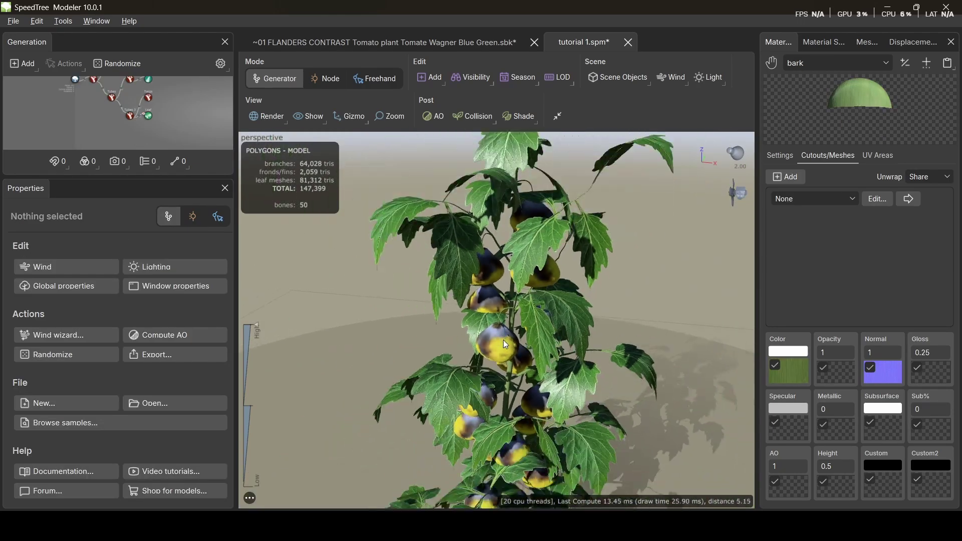
{"action": "left_click_drag", "start_coordinate": [455, 339], "coordinate": [536, 343]}
{"action": "scroll", "coordinate": [548, 336], "scroll_direction": "down", "scroll_amount": 3}
{"action": "scroll", "coordinate": [589, 335], "scroll_direction": "down", "scroll_amount": 2}
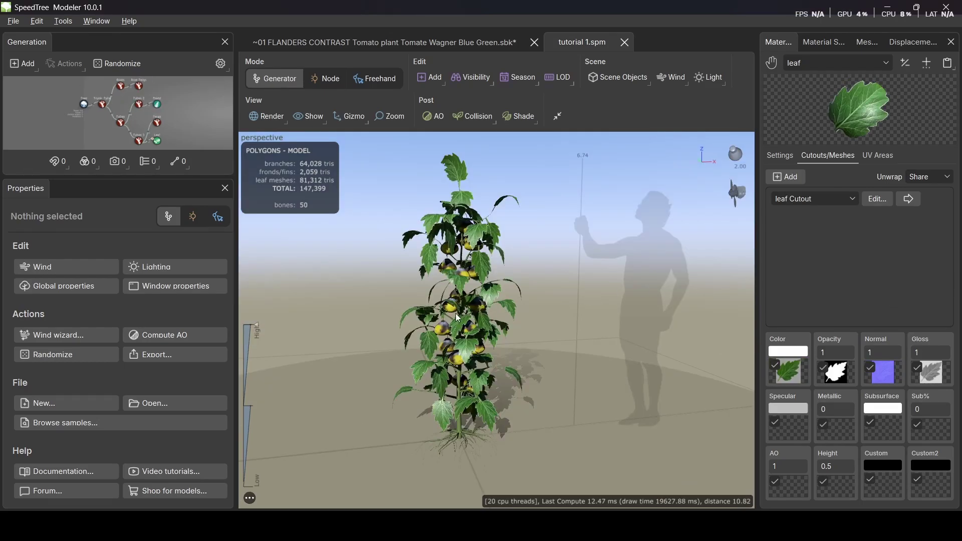
{"action": "scroll", "coordinate": [458, 317], "scroll_direction": "up", "scroll_amount": 5}
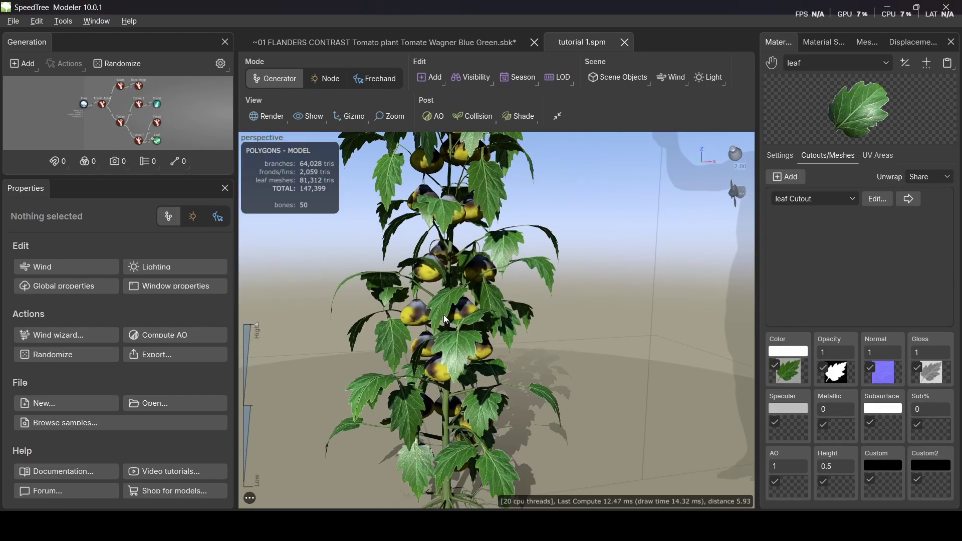
{"action": "scroll", "coordinate": [443, 314], "scroll_direction": "up", "scroll_amount": 8}
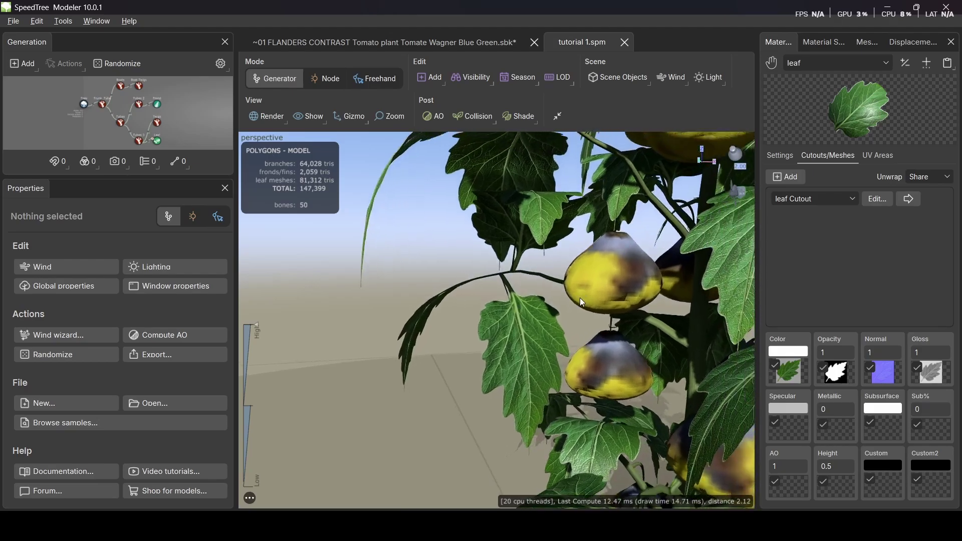
{"action": "scroll", "coordinate": [526, 328], "scroll_direction": "up", "scroll_amount": 3}
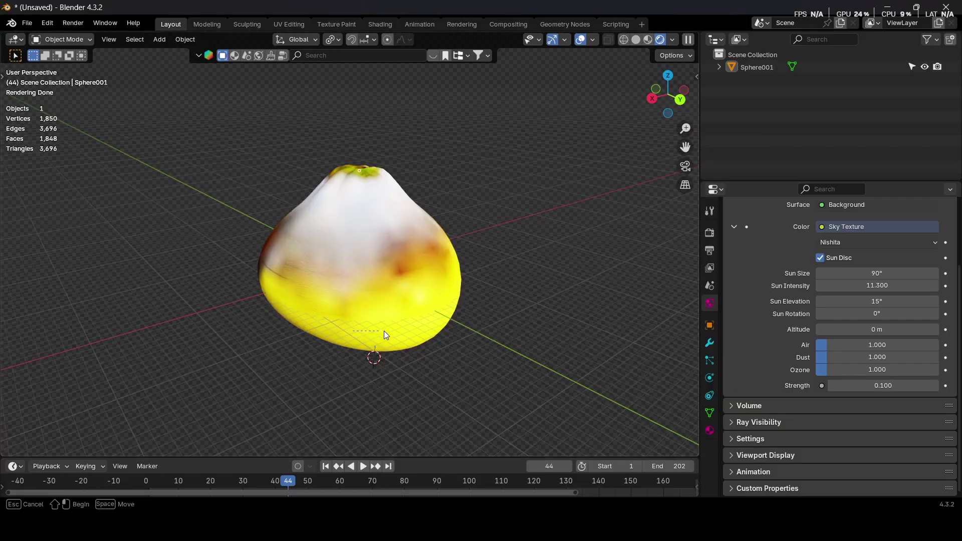
- In Blender, select the Sphere001 tomato and split the viewport to show its material nodes in a Shader Editor without the sidebar
{"action": "left_click", "coordinate": [384, 331]}
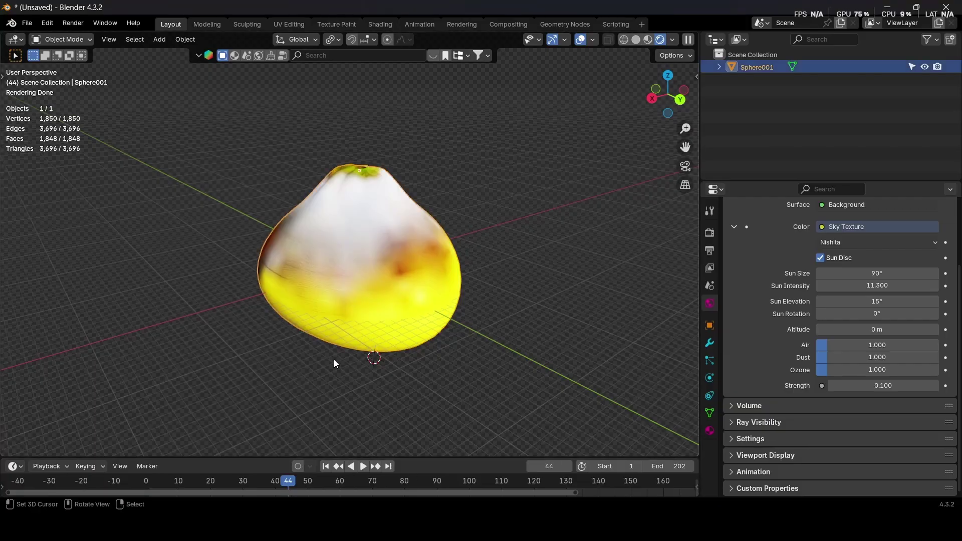
{"action": "middle_click_drag", "start_coordinate": [334, 359], "coordinate": [260, 299]}
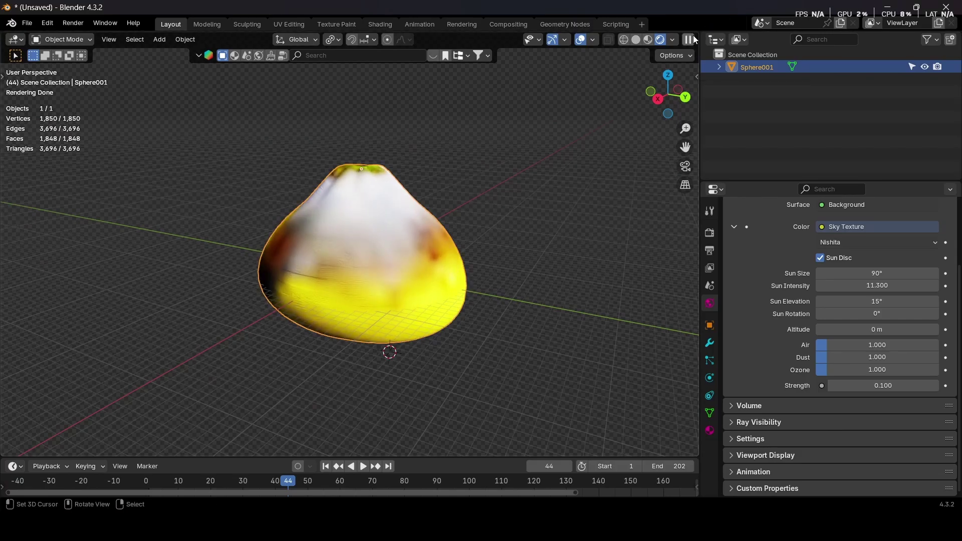
{"action": "left_click_drag", "start_coordinate": [695, 35], "coordinate": [420, 90]}
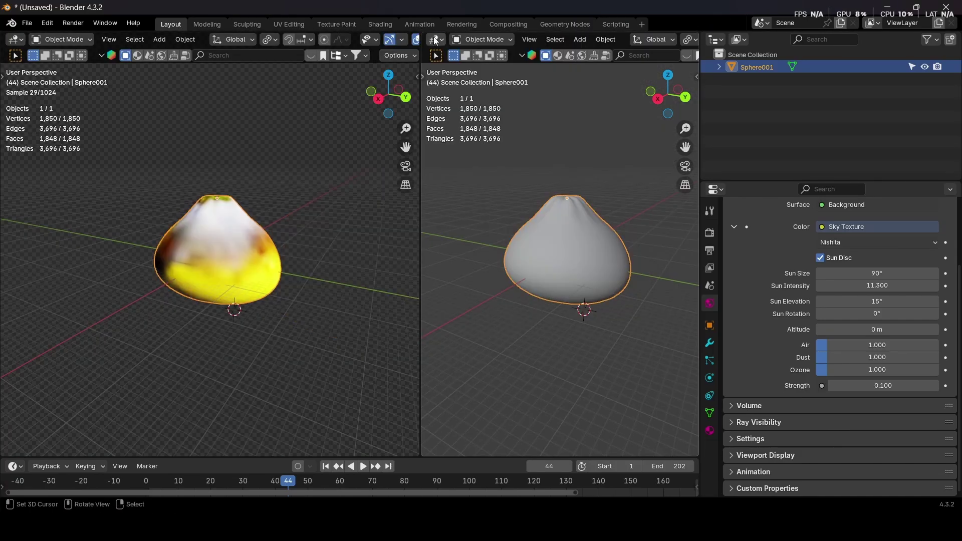
{"action": "left_click", "coordinate": [436, 39]}
{"action": "left_click", "coordinate": [483, 152]}
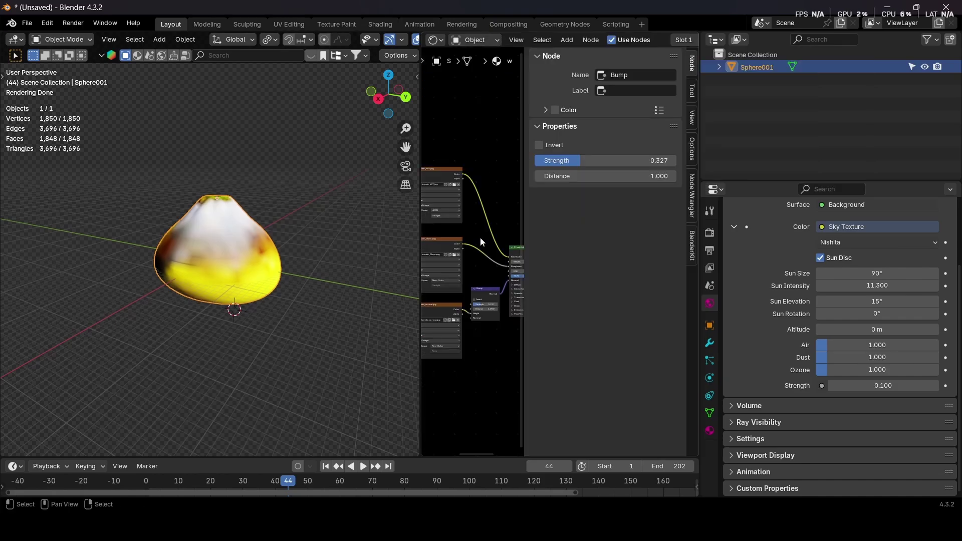
{"action": "key", "text": "n"}
{"action": "scroll", "coordinate": [579, 203], "scroll_direction": "up", "scroll_amount": 3}
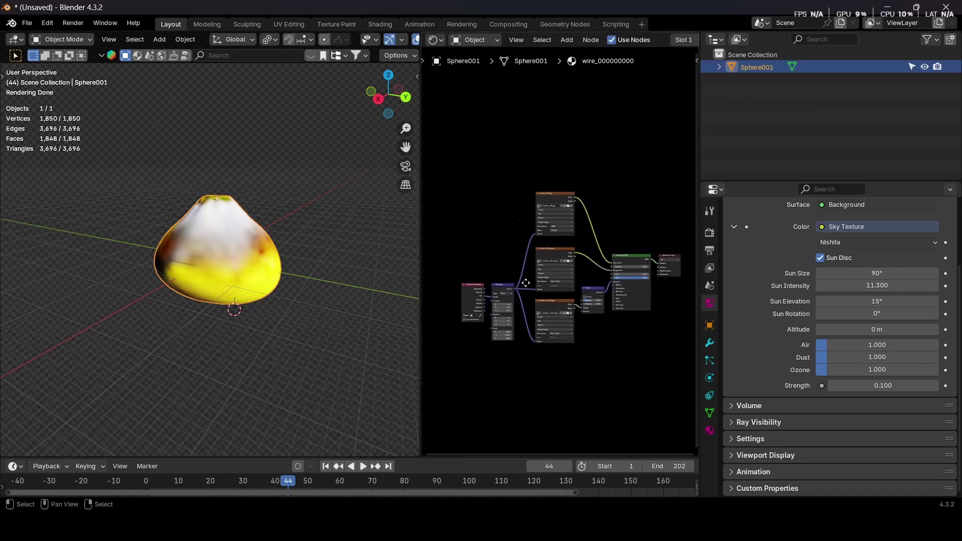
- Examine the diffuse, gloss and normal image textures and their connections in the tomato's material node setup
{"action": "scroll", "coordinate": [564, 228], "scroll_direction": "up", "scroll_amount": 10}
{"action": "middle_click_drag", "start_coordinate": [537, 187], "coordinate": [537, 284]}
{"action": "scroll", "coordinate": [534, 282], "scroll_direction": "up", "scroll_amount": 4}
{"action": "scroll", "coordinate": [534, 282], "scroll_direction": "down", "scroll_amount": 5}
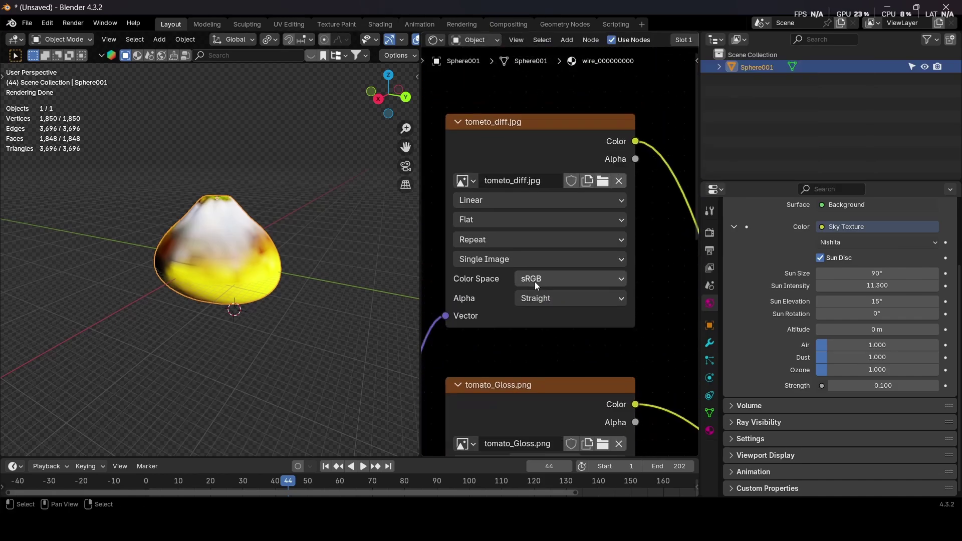
{"action": "scroll", "coordinate": [538, 218], "scroll_direction": "down", "scroll_amount": 5}
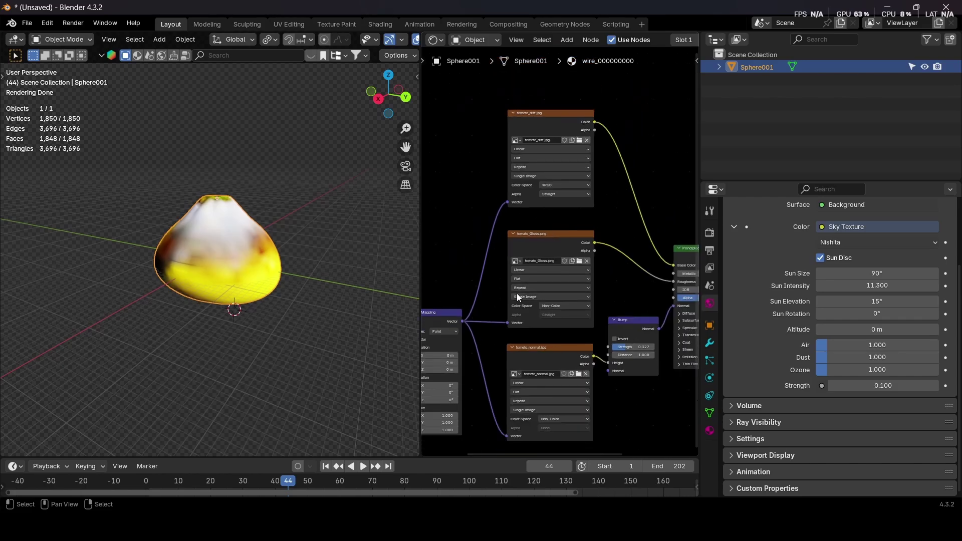
{"action": "middle_click_drag", "start_coordinate": [511, 197], "coordinate": [511, 237]}
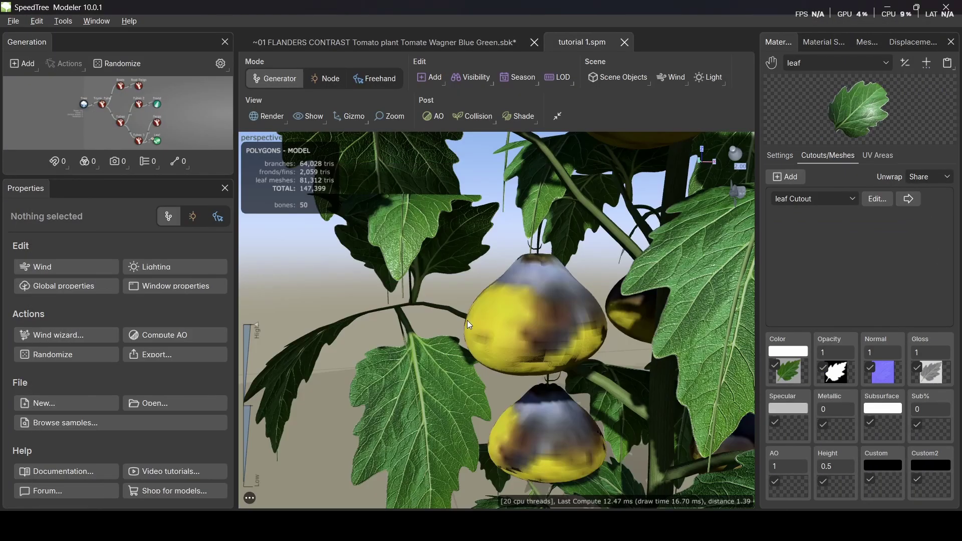
- Open the mesh export settings for the tomato plant and choose the Unity / UnrealEngine (*.st) file type
{"action": "scroll", "coordinate": [467, 323], "scroll_direction": "up", "scroll_amount": 1}
{"action": "scroll", "coordinate": [516, 343], "scroll_direction": "down", "scroll_amount": 10}
{"action": "scroll", "coordinate": [524, 343], "scroll_direction": "down", "scroll_amount": 7}
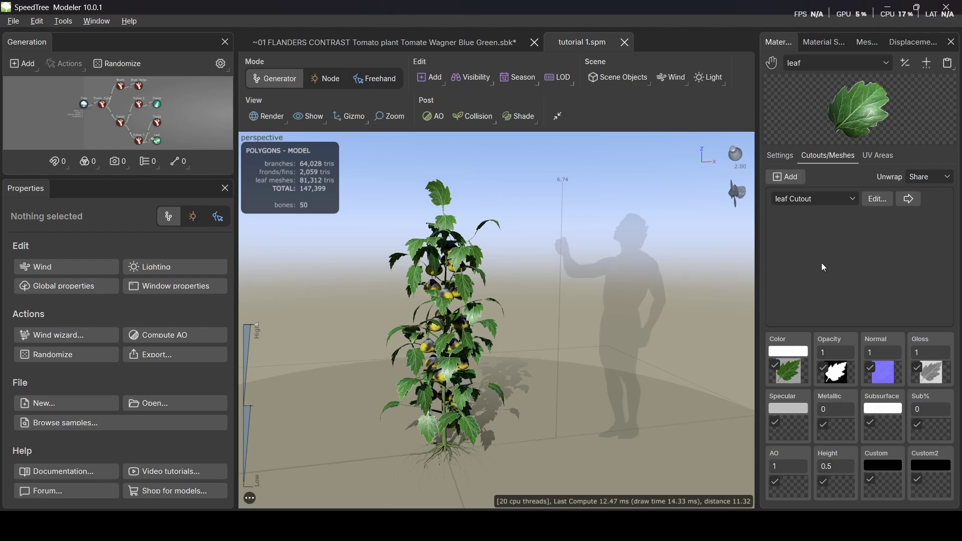
{"action": "left_click", "coordinate": [13, 23]}
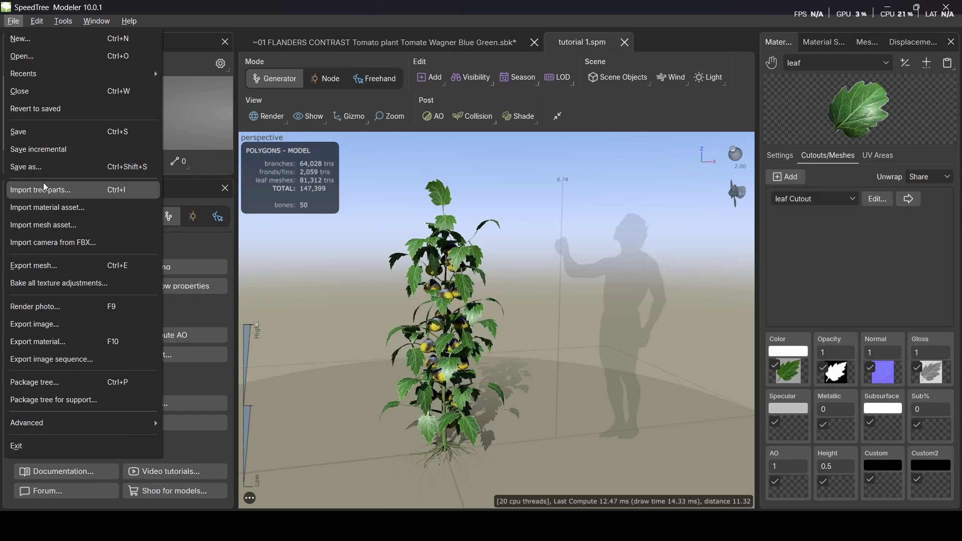
{"action": "left_click", "coordinate": [20, 269]}
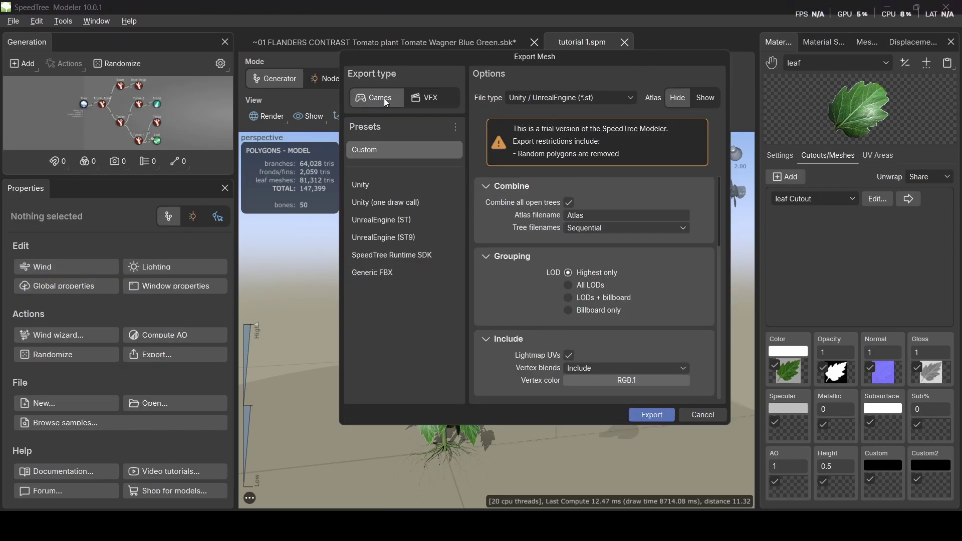
{"action": "left_click", "coordinate": [595, 97]}
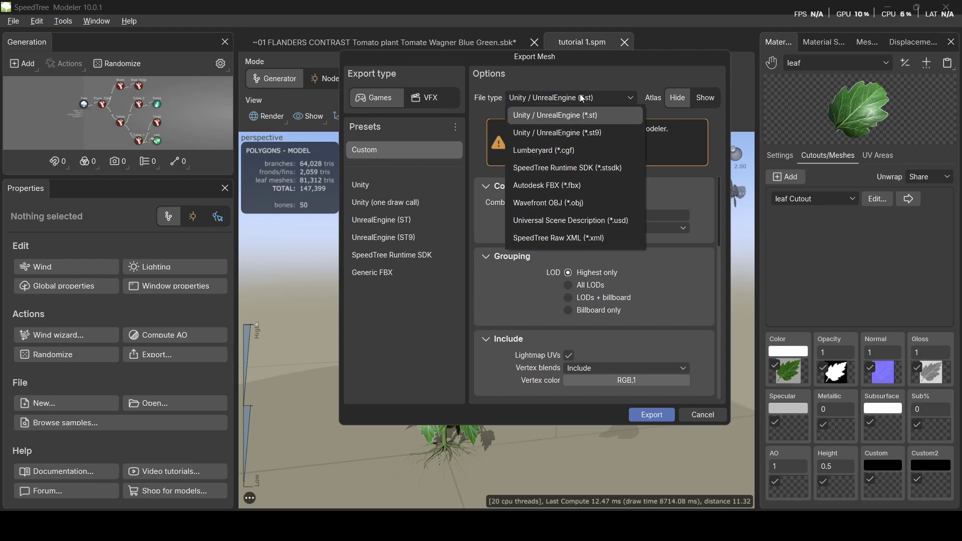
{"action": "left_click", "coordinate": [563, 118]}
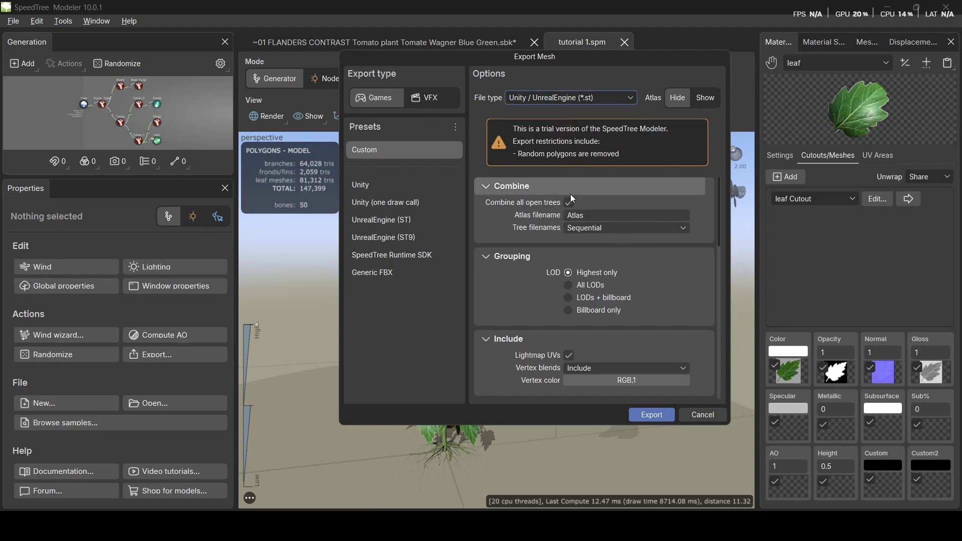
- Review the mesh export options, enabling Flip V texcoord and disabling Swap YZ in the transform settings
{"action": "scroll", "coordinate": [576, 285], "scroll_direction": "down", "scroll_amount": 5}
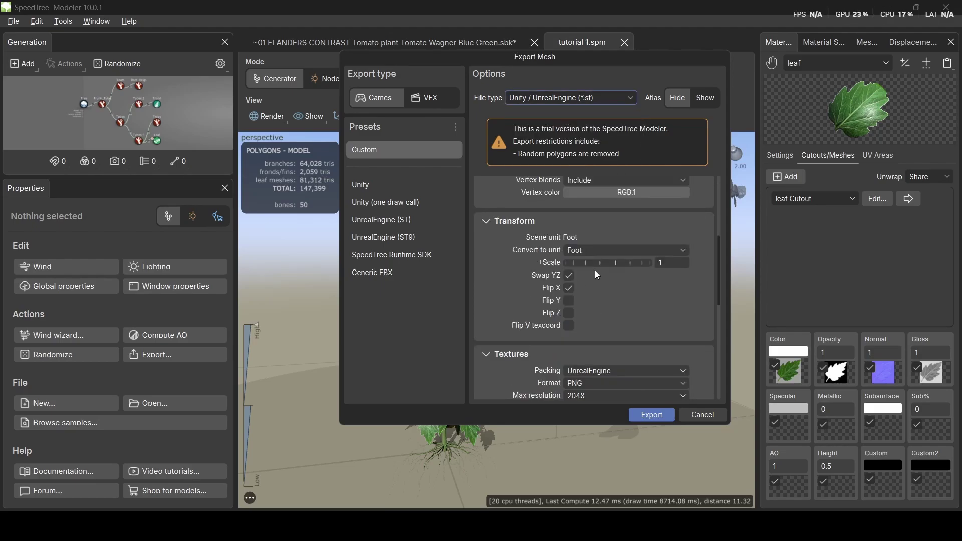
{"action": "scroll", "coordinate": [589, 263], "scroll_direction": "down", "scroll_amount": 5}
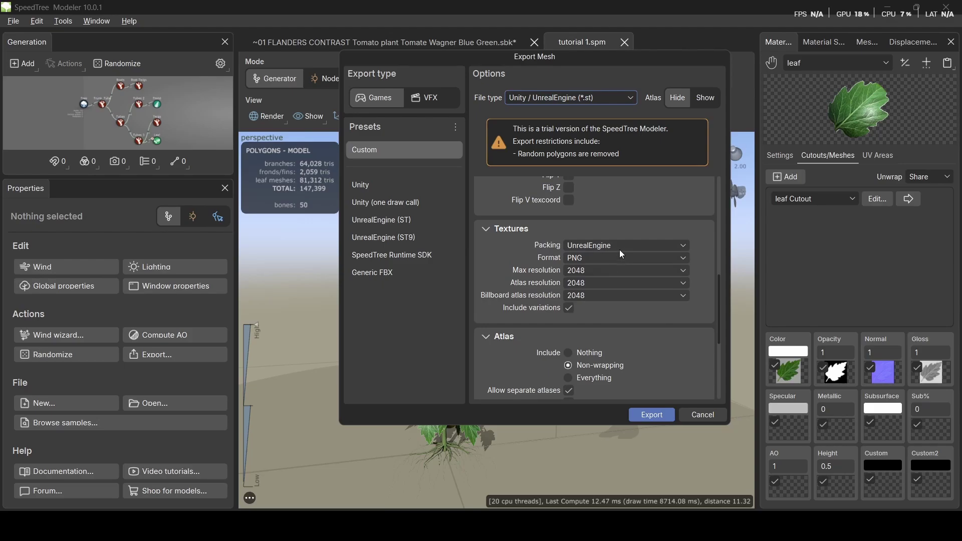
{"action": "scroll", "coordinate": [571, 280], "scroll_direction": "down", "scroll_amount": 5}
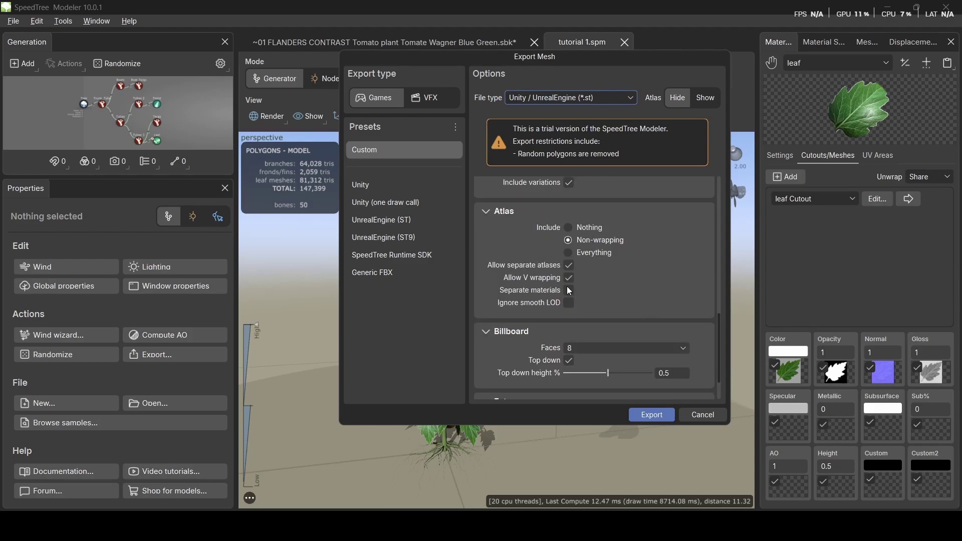
{"action": "scroll", "coordinate": [584, 320], "scroll_direction": "down", "scroll_amount": 3}
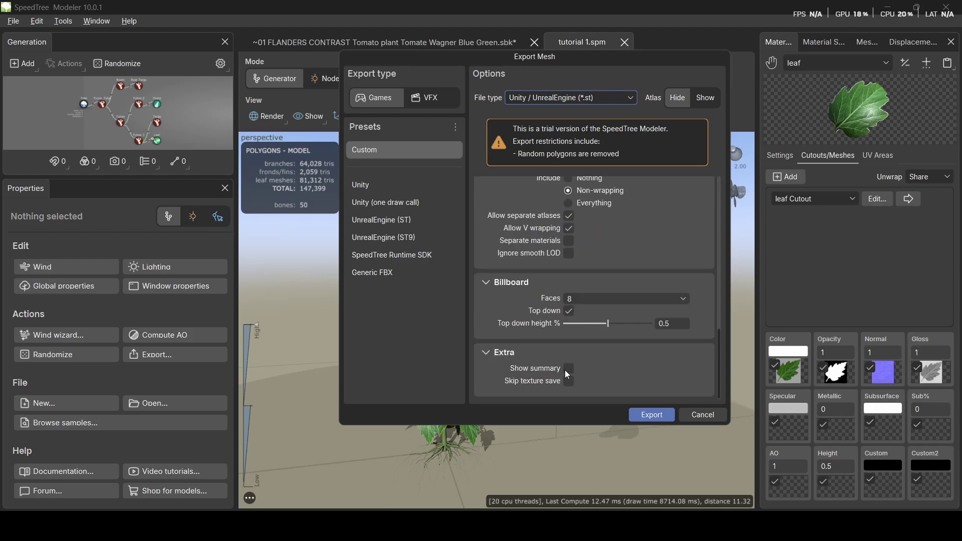
{"action": "scroll", "coordinate": [606, 280], "scroll_direction": "up", "scroll_amount": 10}
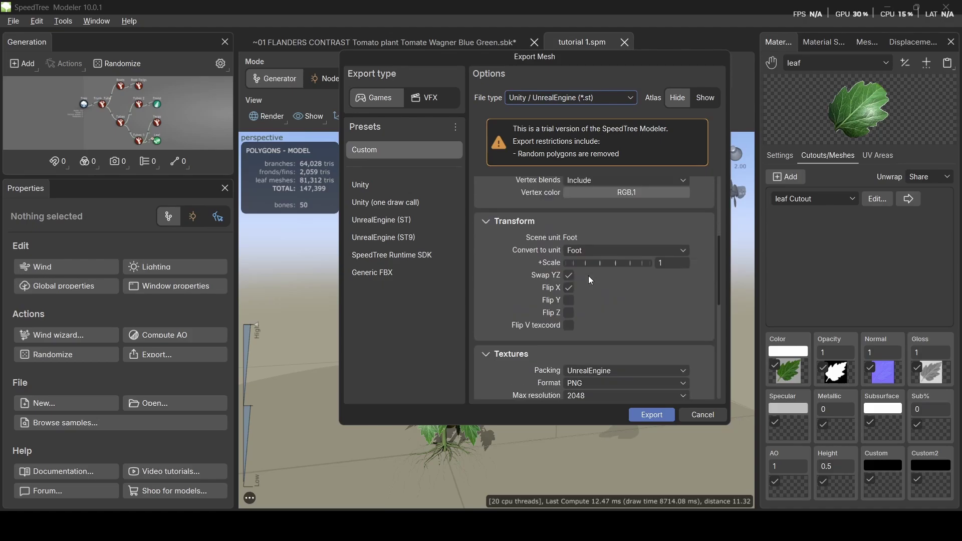
{"action": "scroll", "coordinate": [590, 278], "scroll_direction": "up", "scroll_amount": 4}
{"action": "scroll", "coordinate": [581, 217], "scroll_direction": "down", "scroll_amount": 5}
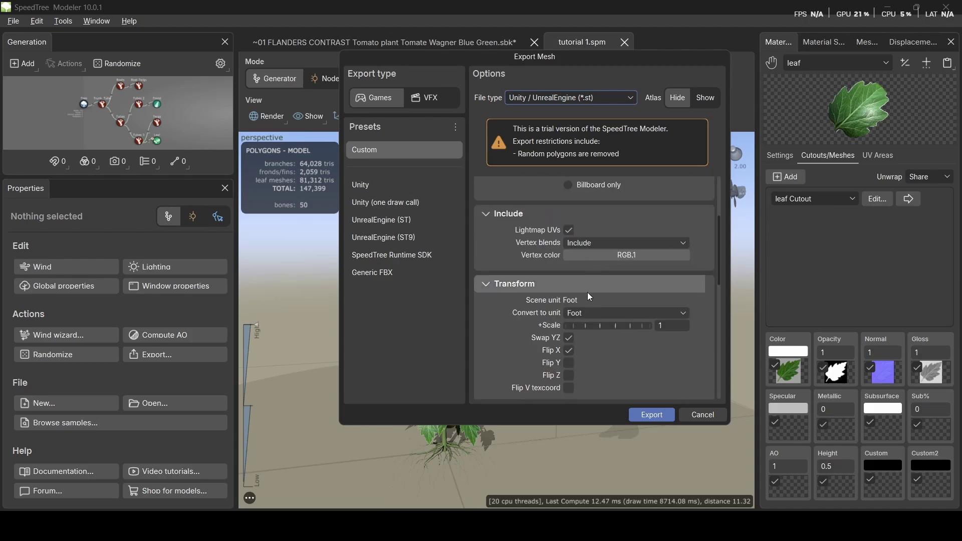
{"action": "scroll", "coordinate": [596, 294], "scroll_direction": "down", "scroll_amount": 3}
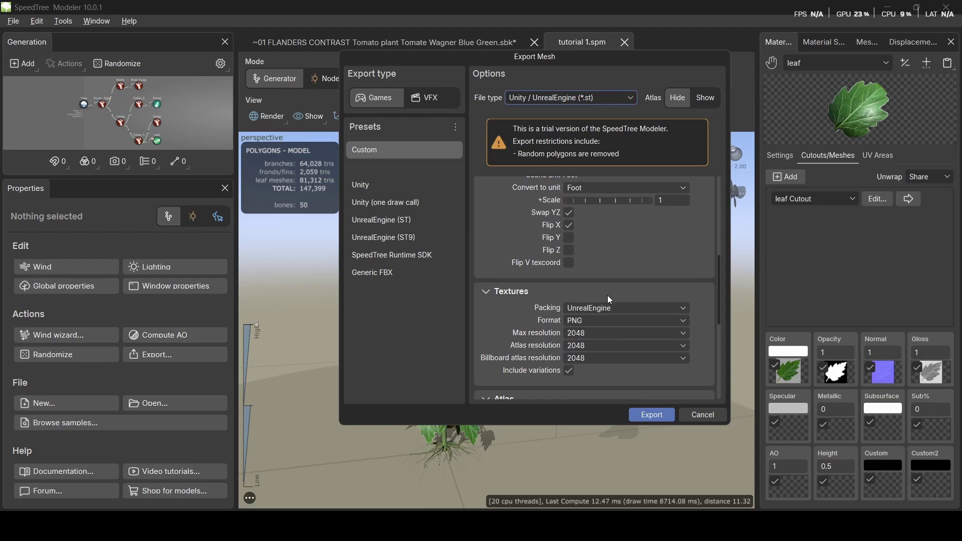
{"action": "left_click", "coordinate": [568, 261]}
{"action": "left_click", "coordinate": [569, 213]}
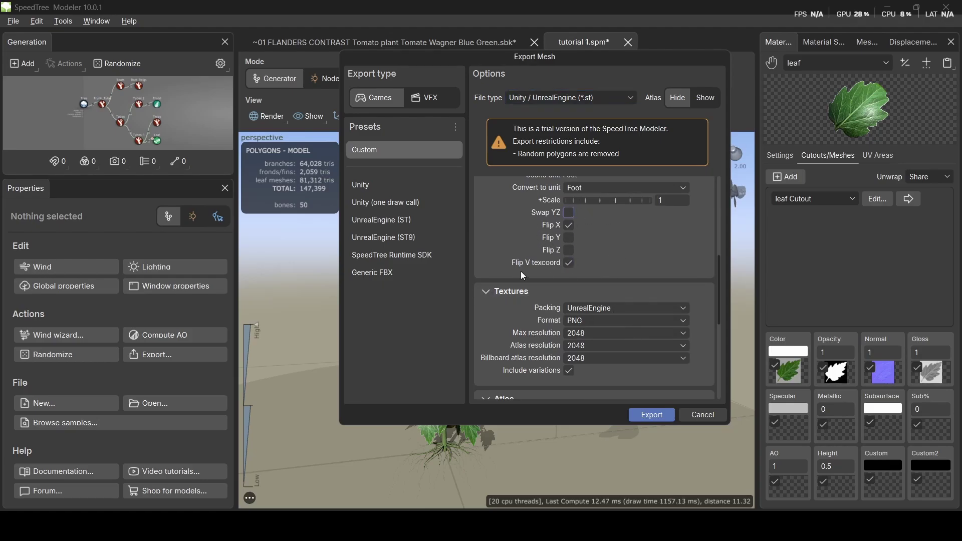
- Export the mesh as "wagner blue green" into the "for unreal" folder inside tutorial 1's material folder
{"action": "left_click", "coordinate": [652, 415]}
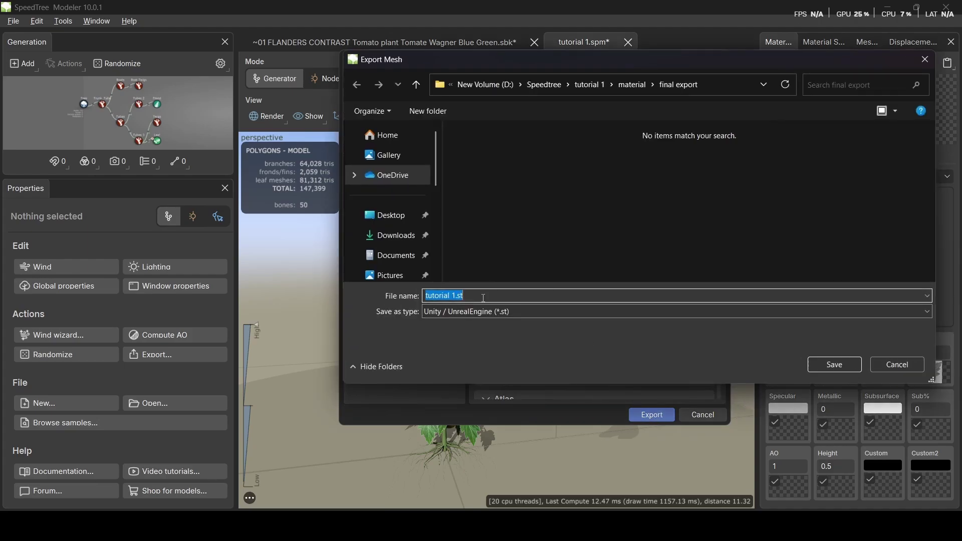
{"action": "left_click", "coordinate": [632, 84]}
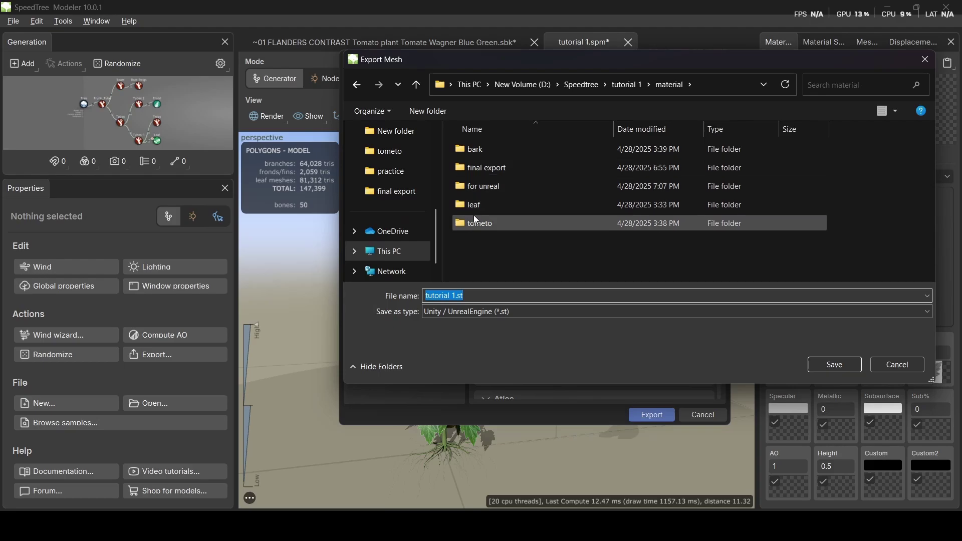
{"action": "double_click", "coordinate": [505, 186]}
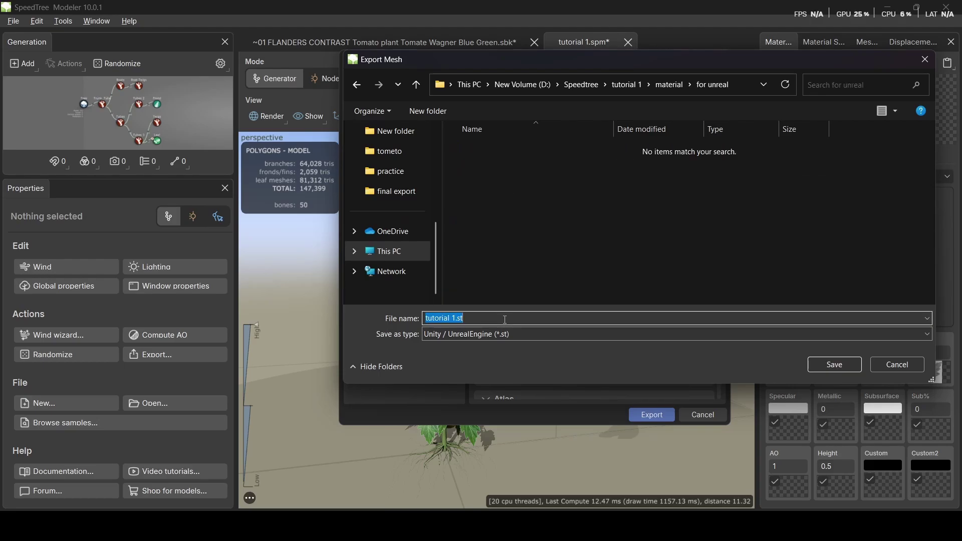
{"action": "type", "text": "wagner blue green"}
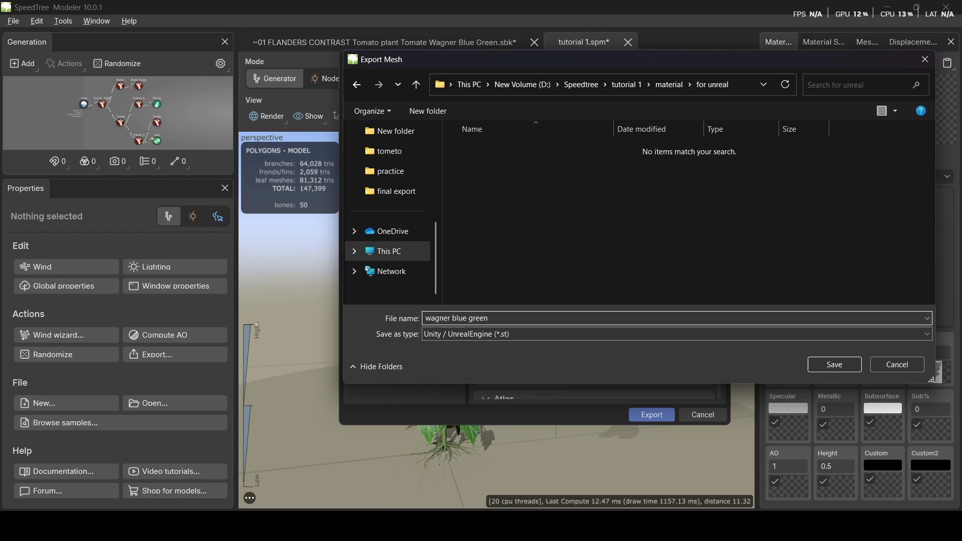
{"action": "key", "text": "Return"}
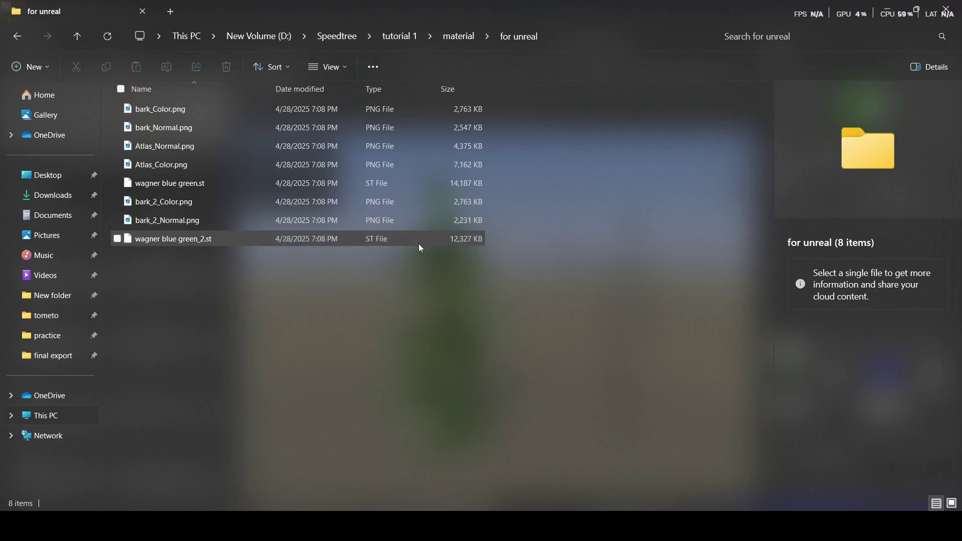
- Display the exported files in the "for unreal" folder as thumbnails and select all of them
{"action": "left_click", "coordinate": [328, 66]}
{"action": "left_click", "coordinate": [333, 117]}
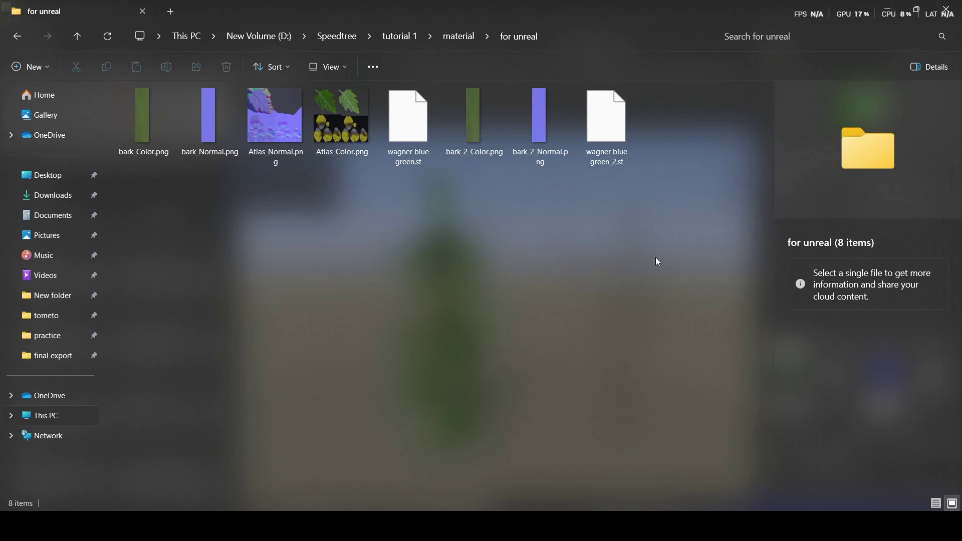
{"action": "left_click_drag", "start_coordinate": [149, 122], "coordinate": [127, 118]}
- Switch to Unreal Engine and bring the selected textures and .st meshes from File Explorer into the wagner content folder
{"action": "left_click", "coordinate": [745, 510]}
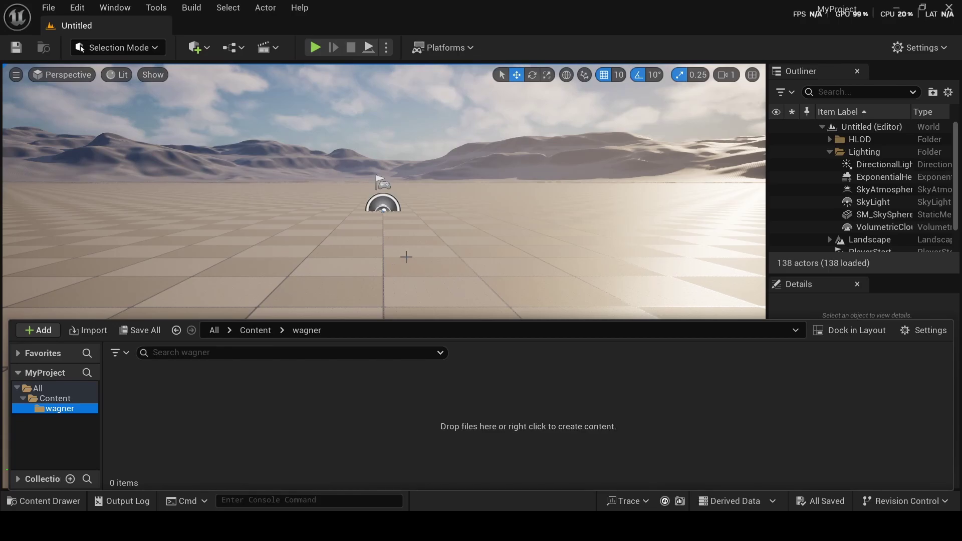
{"action": "mouse_move", "coordinate": [477, 254]}
{"action": "middle_mouse_down"}
{"action": "mouse_move", "coordinate": [488, 239]}
{"action": "mouse_move", "coordinate": [463, 279]}
{"action": "mouse_move", "coordinate": [469, 249]}
{"action": "middle_mouse_up"}
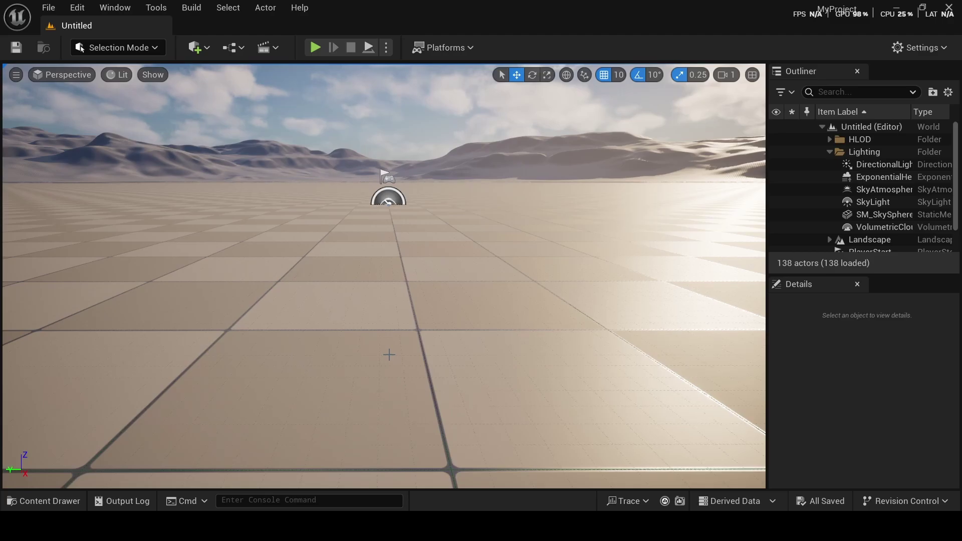
{"action": "key", "text": "ctrl+space"}
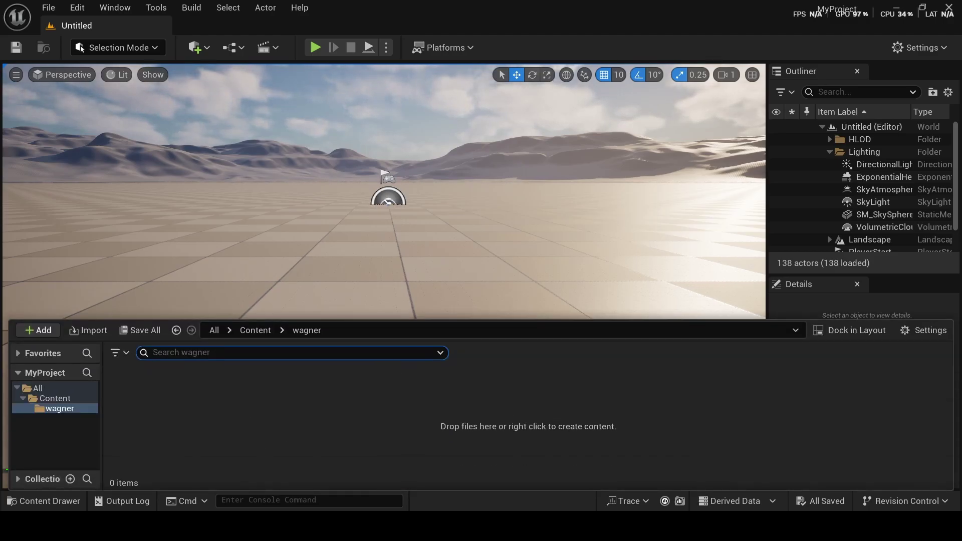
{"action": "mouse_move", "coordinate": [601, 526]}
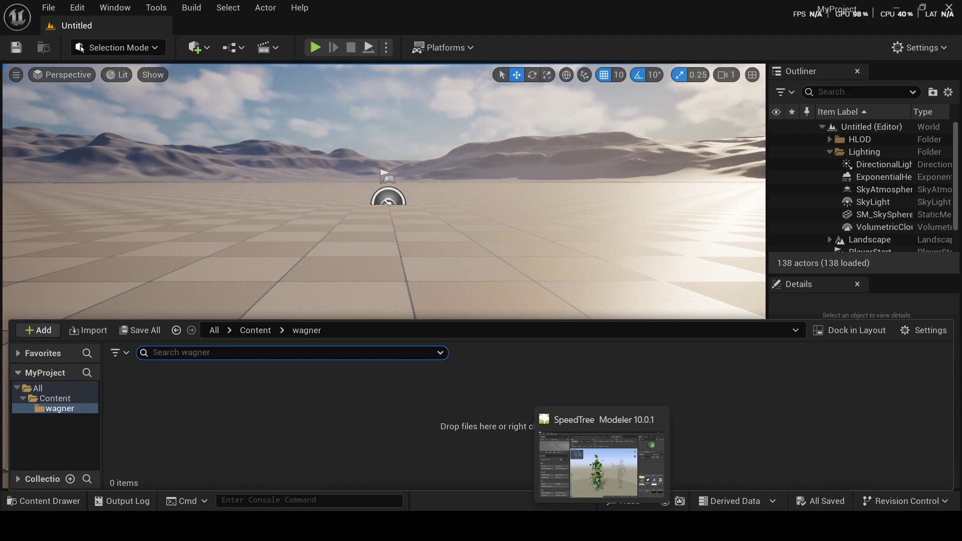
{"action": "mouse_move", "coordinate": [243, 526]}
{"action": "left_click", "coordinate": [236, 453]}
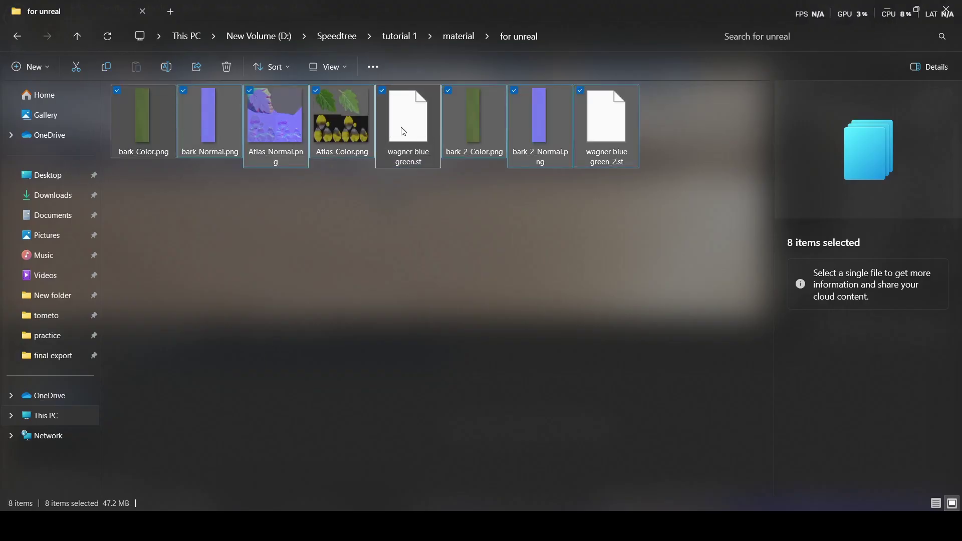
{"action": "left_click_drag", "start_coordinate": [401, 129], "coordinate": [377, 388]}
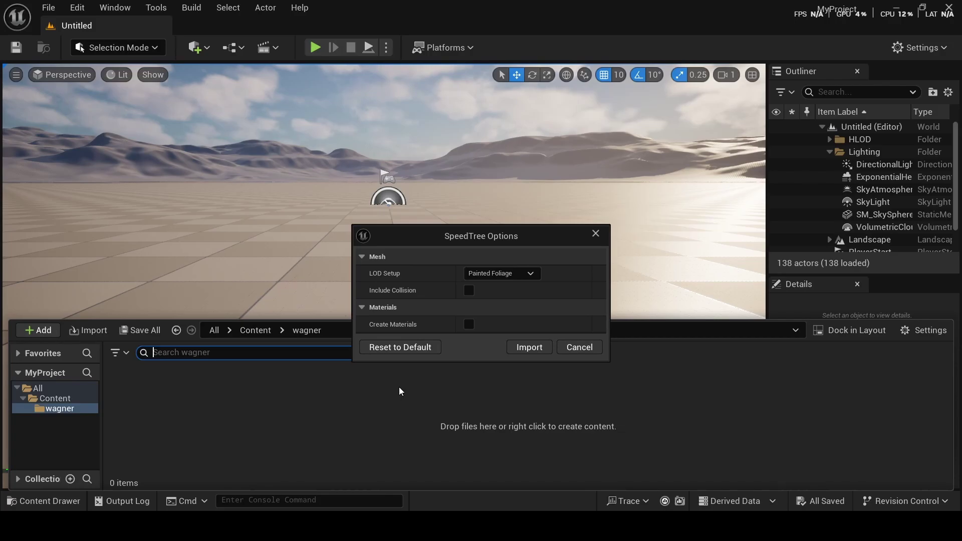
- Import both SpeedTree meshes with LOD Setup Individual Actors, collision, created materials, subsurface and vertex processing included
{"action": "left_click", "coordinate": [483, 277]}
{"action": "left_click", "coordinate": [490, 299]}
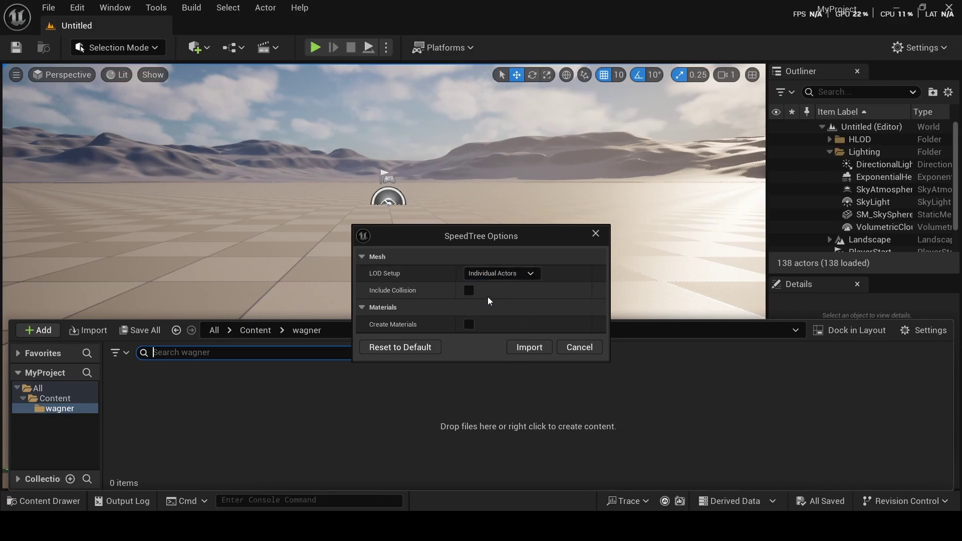
{"action": "left_click", "coordinate": [469, 290]}
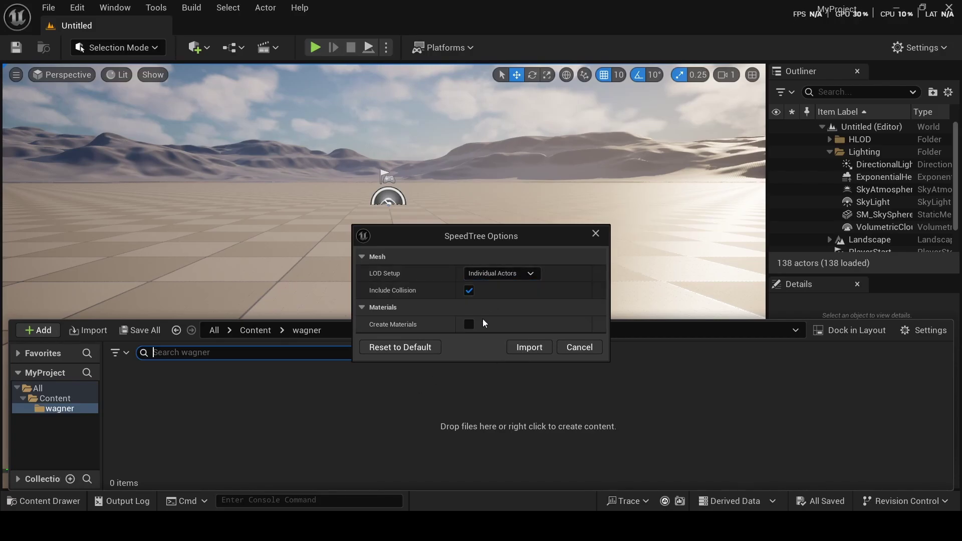
{"action": "left_click", "coordinate": [469, 324]}
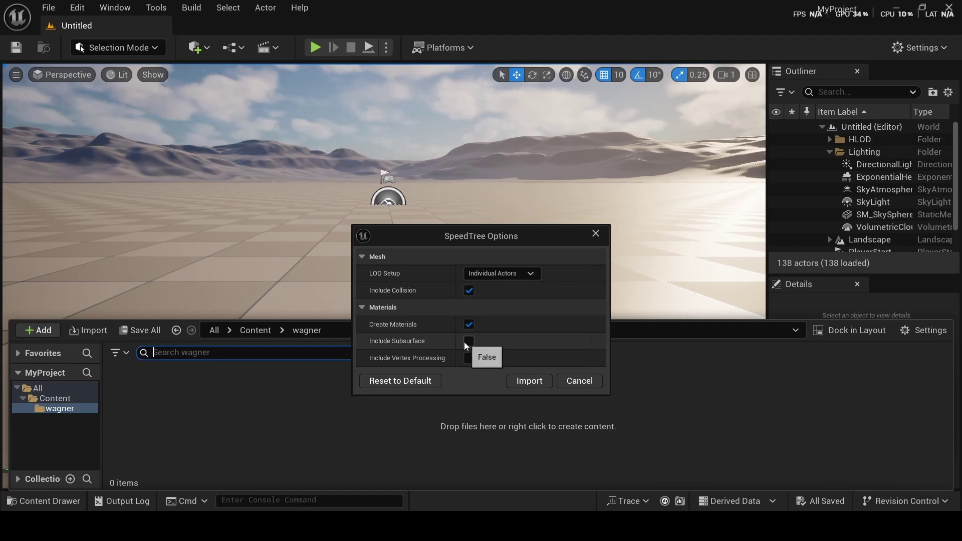
{"action": "left_click", "coordinate": [469, 358]}
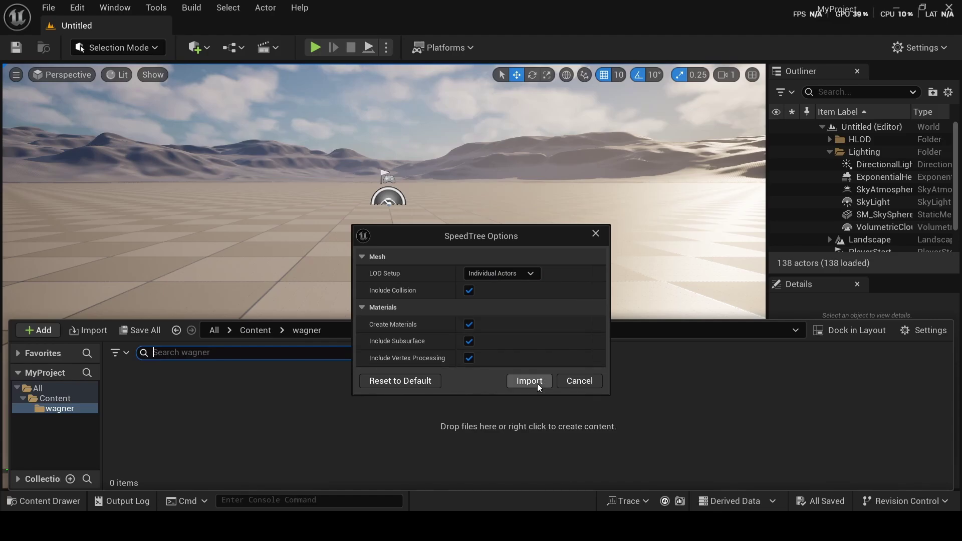
{"action": "left_click", "coordinate": [537, 384]}
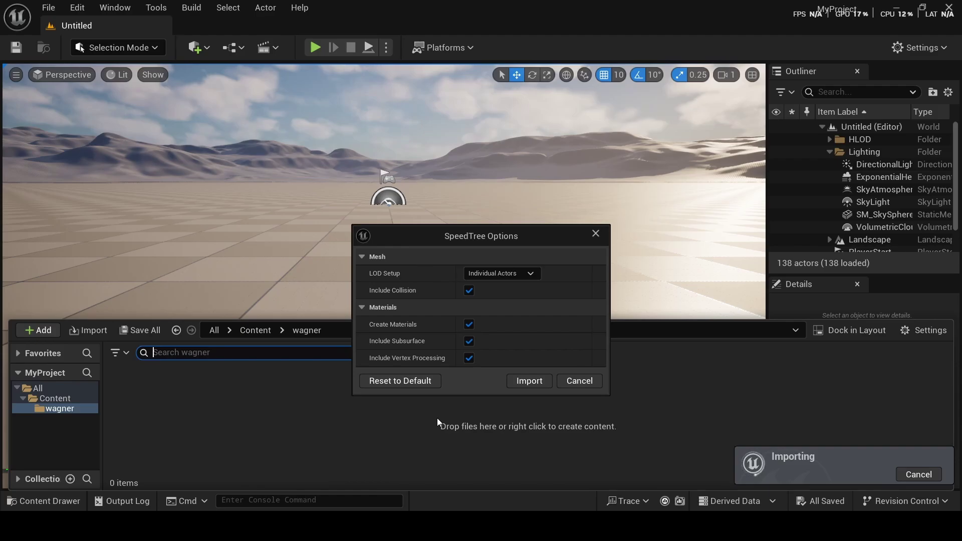
{"action": "left_click", "coordinate": [536, 381]}
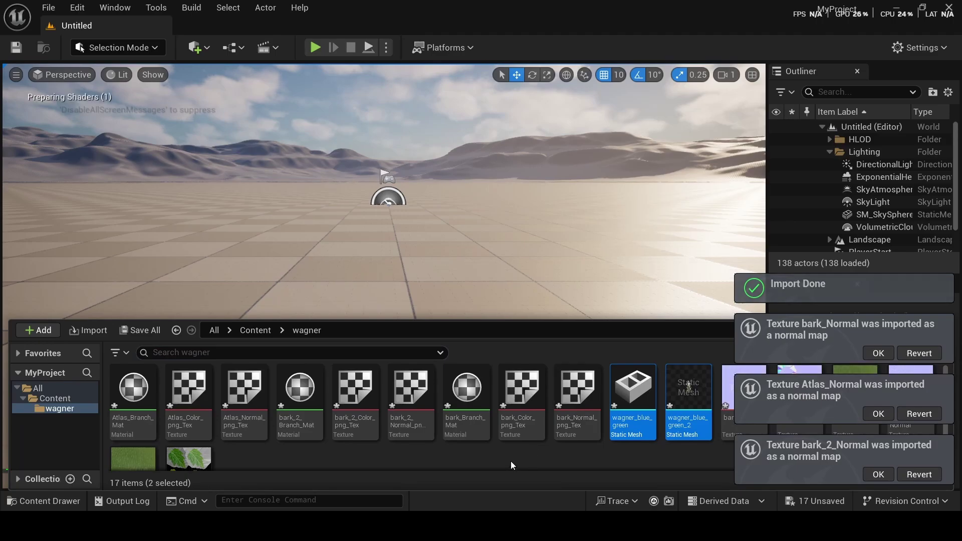
- Place the wagner_blue_green static mesh on the level's ground and scale it uniformly to 20
{"action": "left_click", "coordinate": [510, 461]}
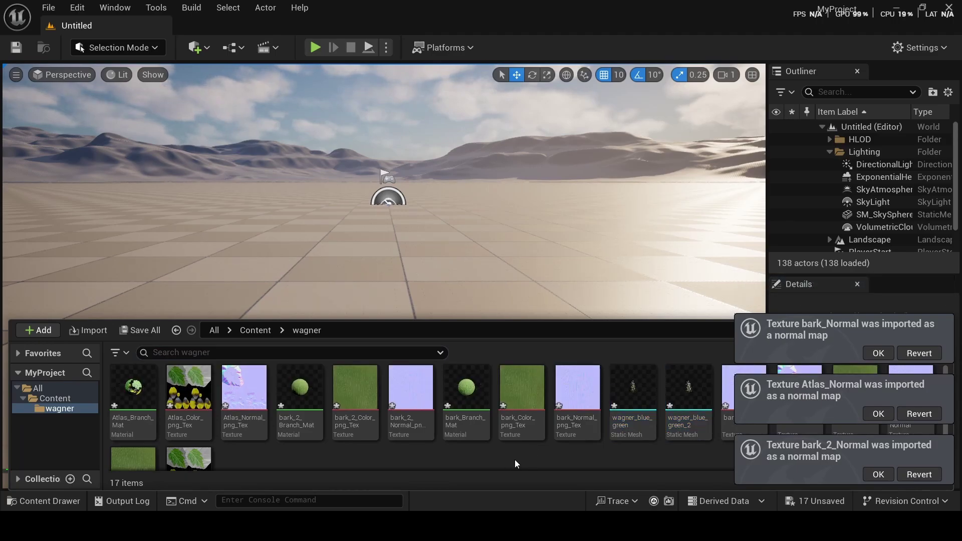
{"action": "mouse_move", "coordinate": [629, 405]}
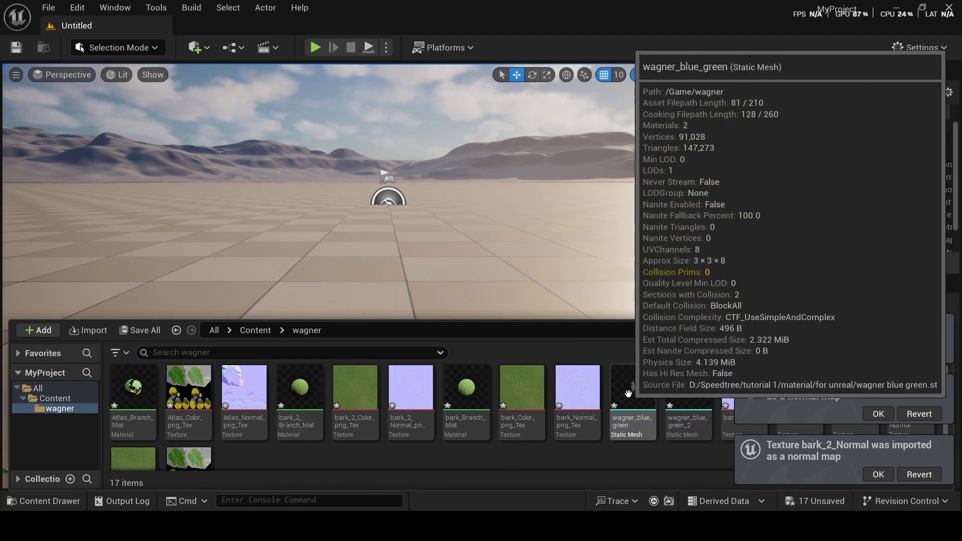
{"action": "left_click_drag", "start_coordinate": [628, 404], "coordinate": [377, 354]}
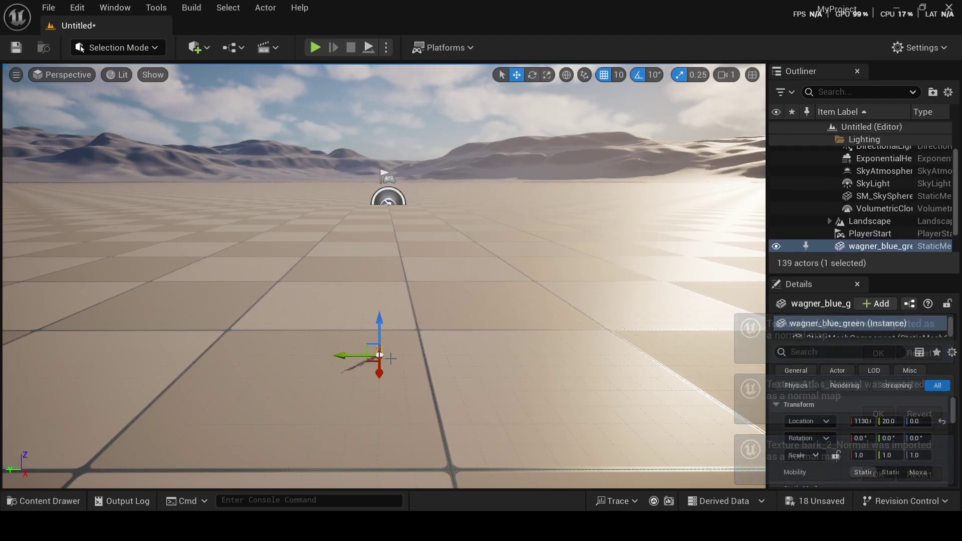
{"action": "key", "text": "e"}
{"action": "key", "text": "r"}
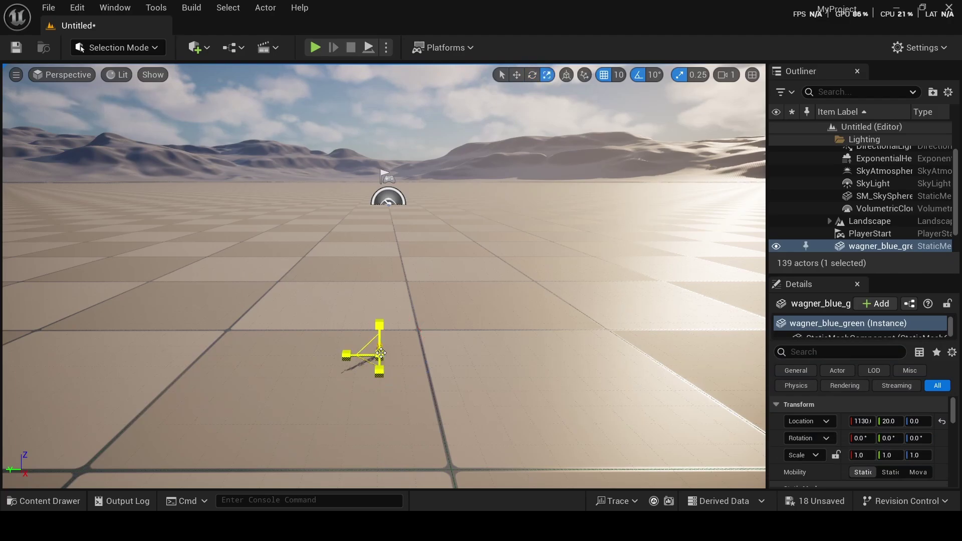
{"action": "left_click_drag", "start_coordinate": [384, 353], "coordinate": [464, 331]}
{"action": "left_click_drag", "start_coordinate": [390, 199], "coordinate": [394, 193]}
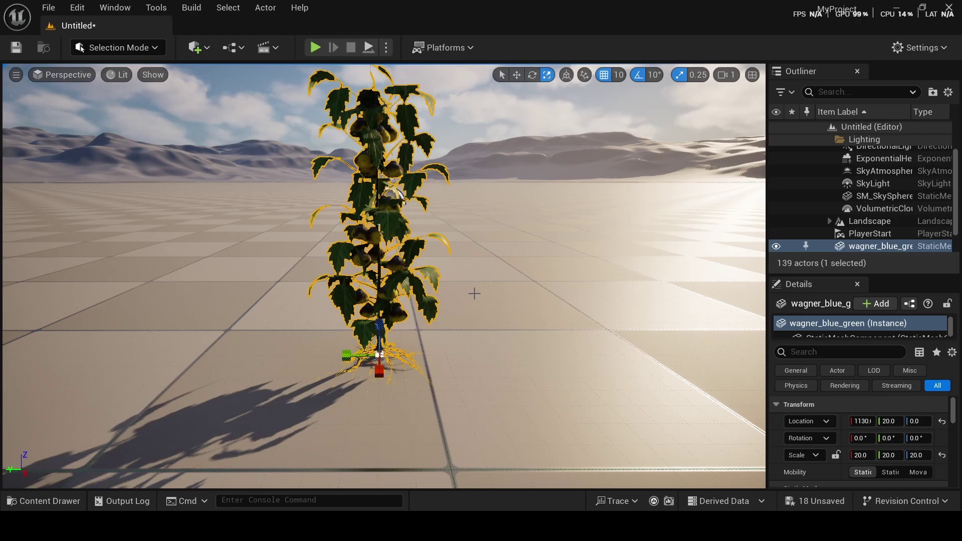
- Examine the placed tomato plant in the level from several sides and distances
{"action": "left_click", "coordinate": [480, 278]}
{"action": "middle_click_drag", "start_coordinate": [480, 278], "coordinate": [443, 265]}
{"action": "right_click_drag", "start_coordinate": [443, 264], "coordinate": [470, 265]}
{"action": "key", "text": "w"}
{"action": "key", "text": "q"}
{"action": "key", "text": "e"}
{"action": "key", "text": "a"}
{"action": "key", "text": "e"}
{"action": "key", "text": "d"}
{"action": "key", "text": "s"}
{"action": "key", "text": "a"}
{"action": "key", "text": "w"}
{"action": "key", "text": "d"}
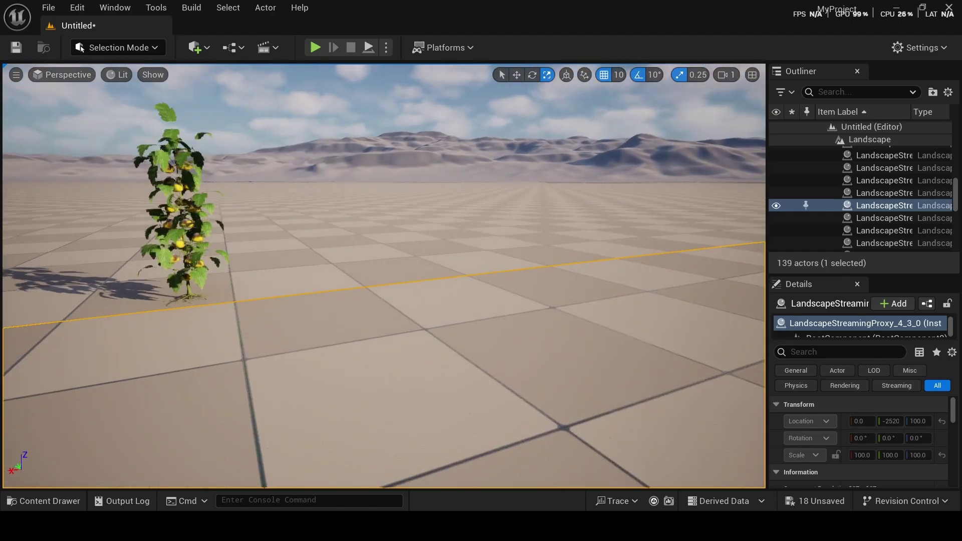